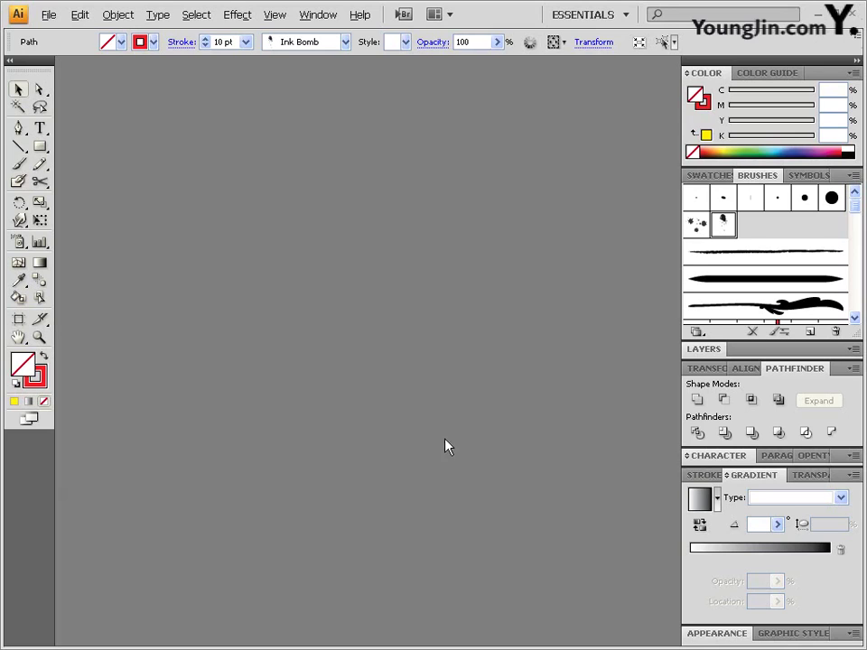
Step: Create a new A4 portrait CMYK document, 210 mm wide by 297 mm high, with one artboard
click(49, 14)
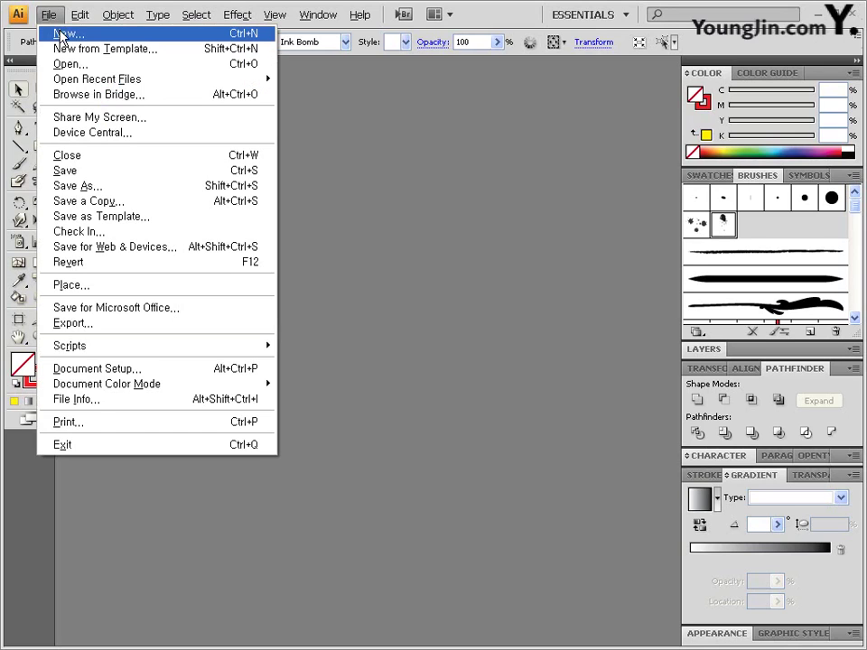
click(63, 34)
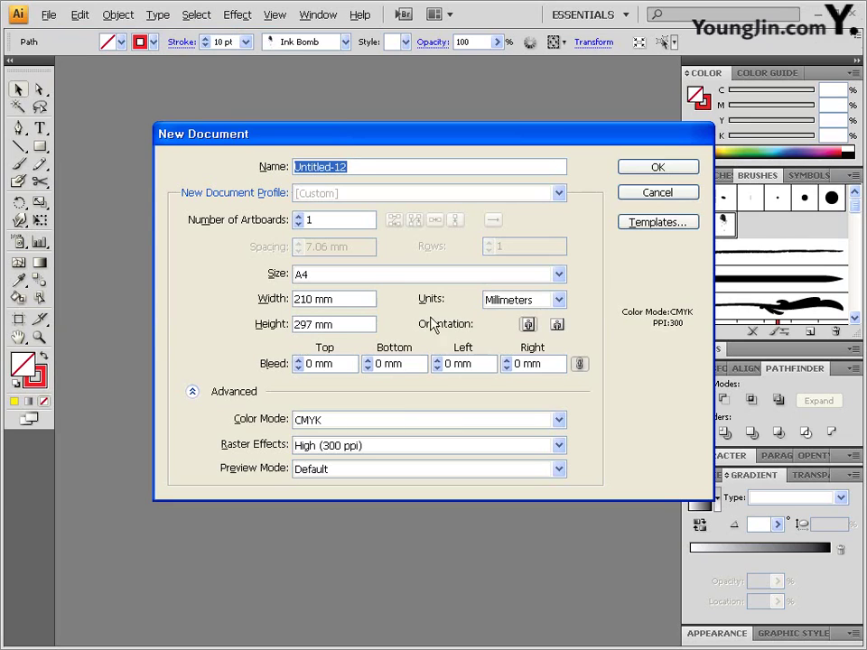
double_click(304, 299)
drag(313, 324, 239, 323)
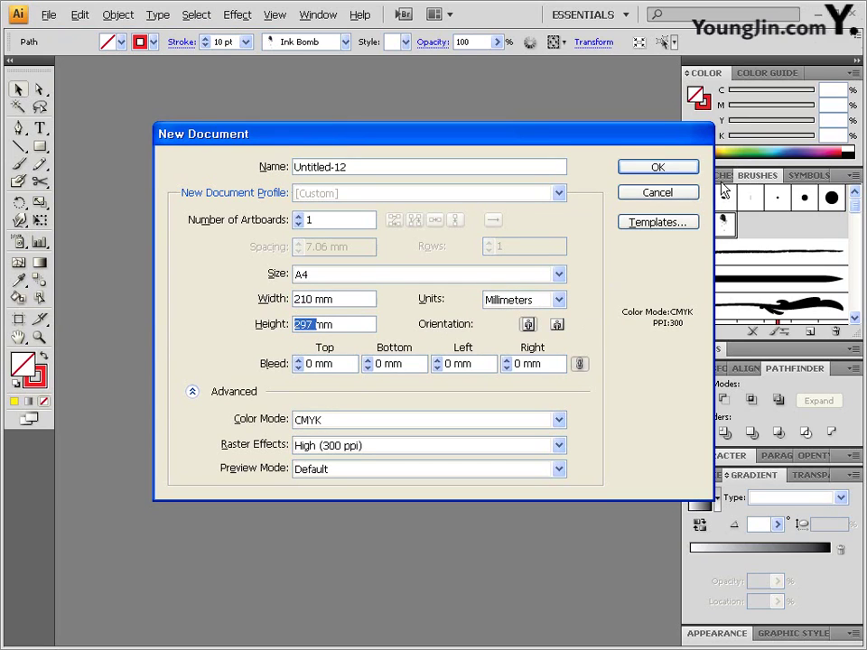
click(662, 171)
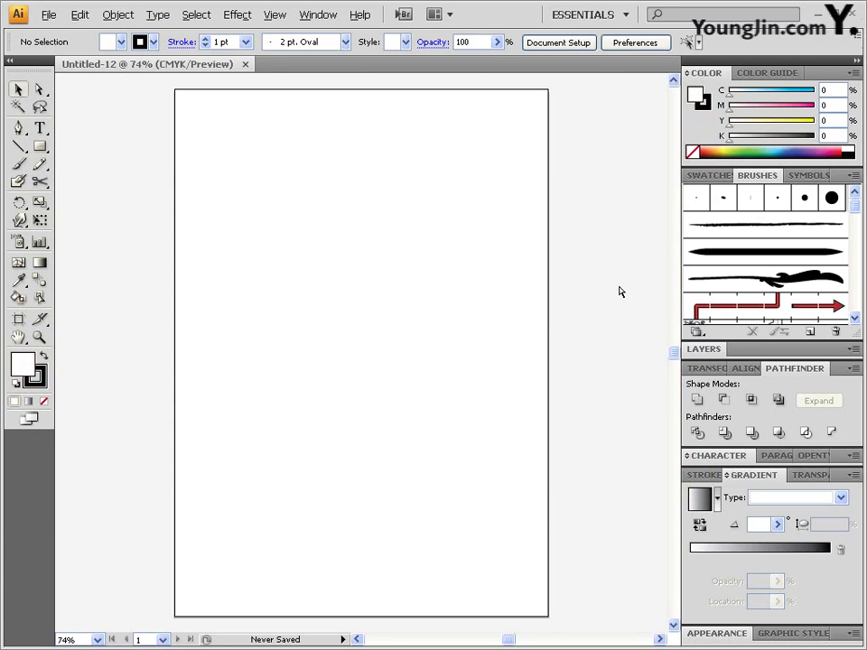
Step: Show the rulers and place vertical guides at 70 mm and 160 mm on the horizontal ruler
key(ctrl+r)
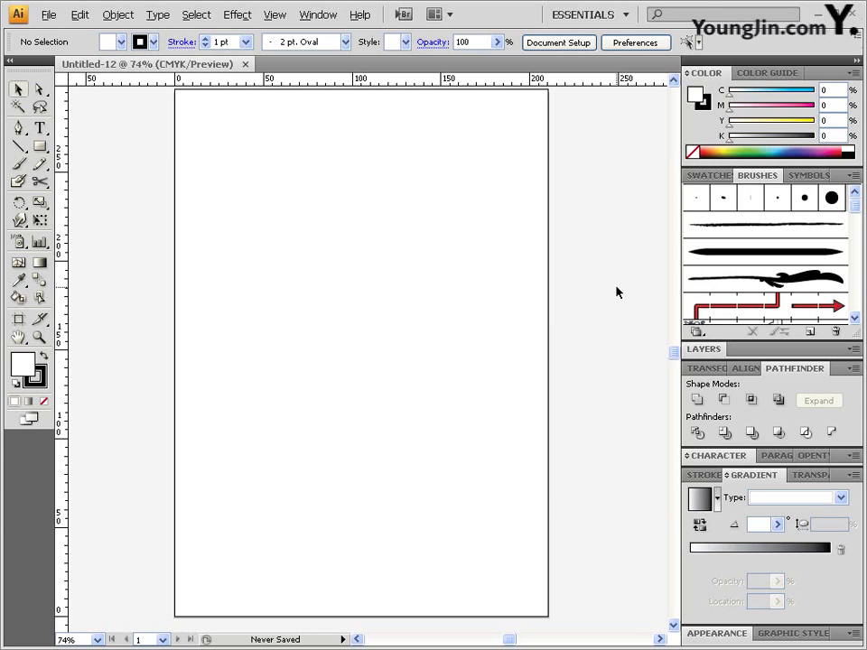
ctrl+click(435, 323)
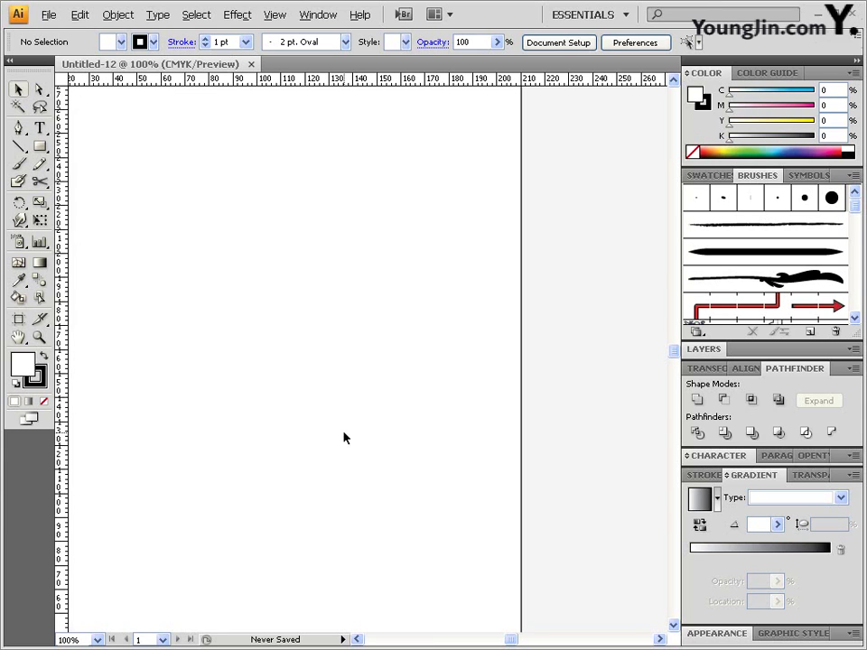
drag(344, 437, 450, 340)
drag(384, 396, 344, 252)
ctrl+click(353, 269)
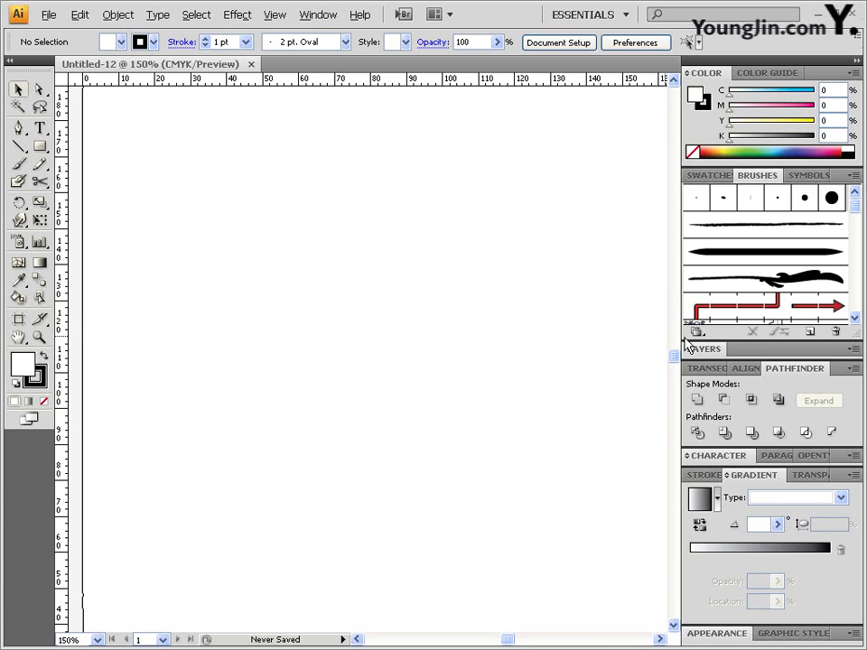
click(854, 61)
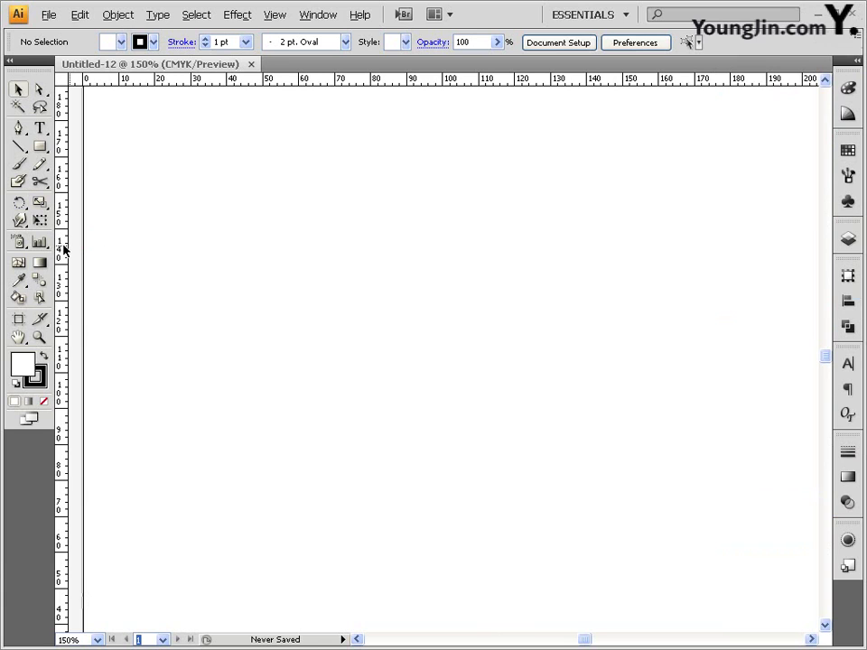
drag(61, 250, 334, 253)
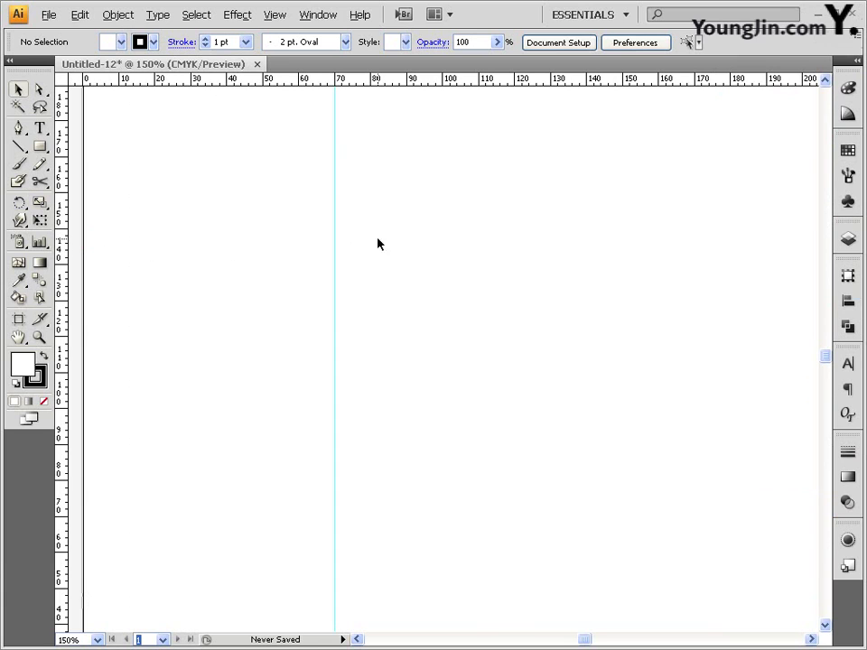
drag(63, 290, 658, 294)
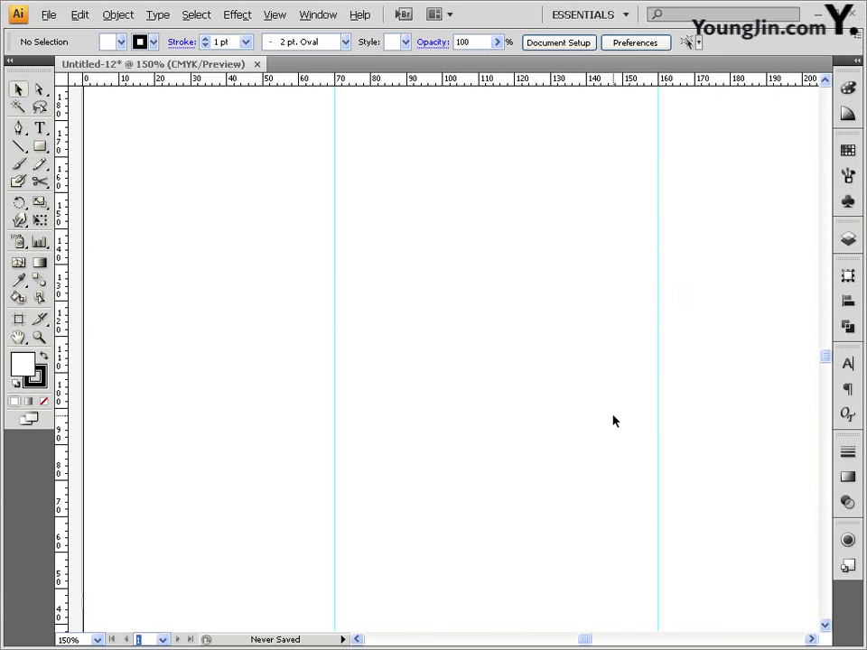
Step: Move the ruler origin to the artboard's upper-left corner
drag(393, 464, 444, 397)
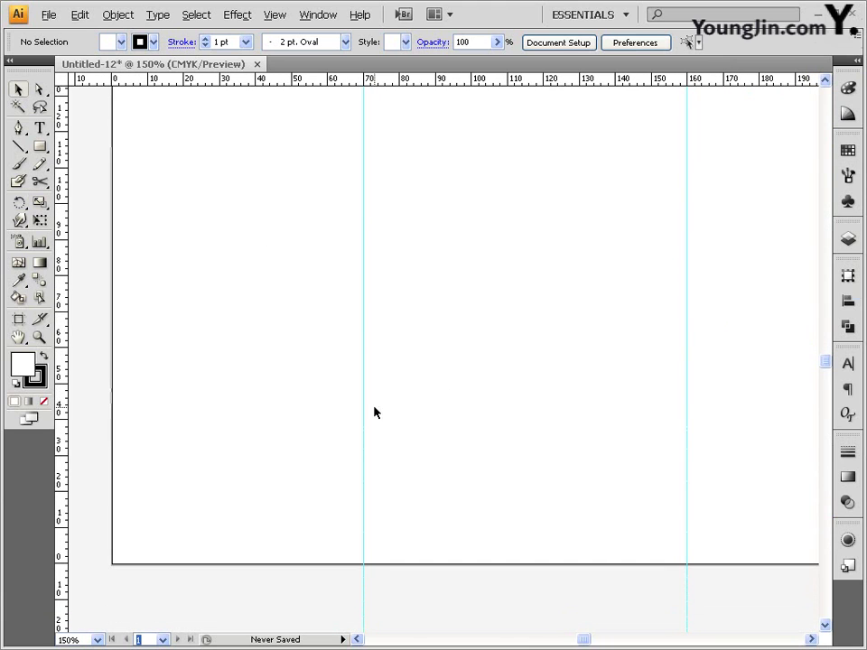
drag(274, 337, 236, 151)
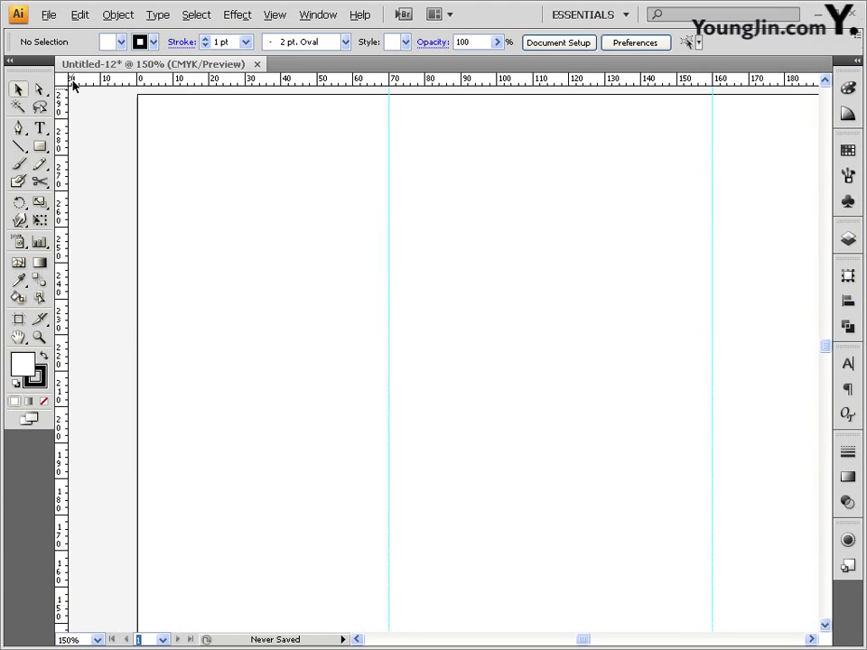
drag(61, 79, 137, 95)
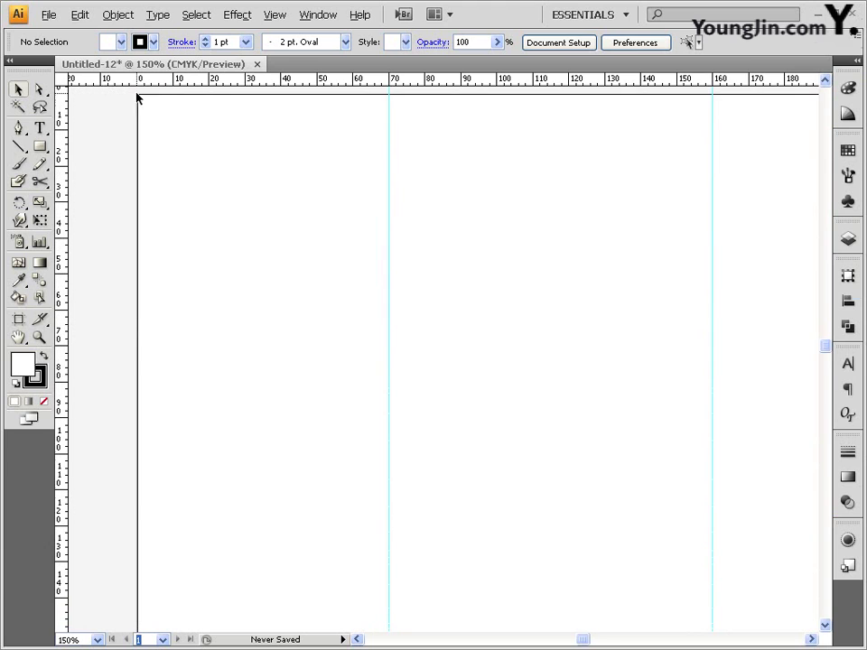
Step: Place a horizontal guide about 234 mm below the artboard's upper edge
drag(350, 489, 308, 337)
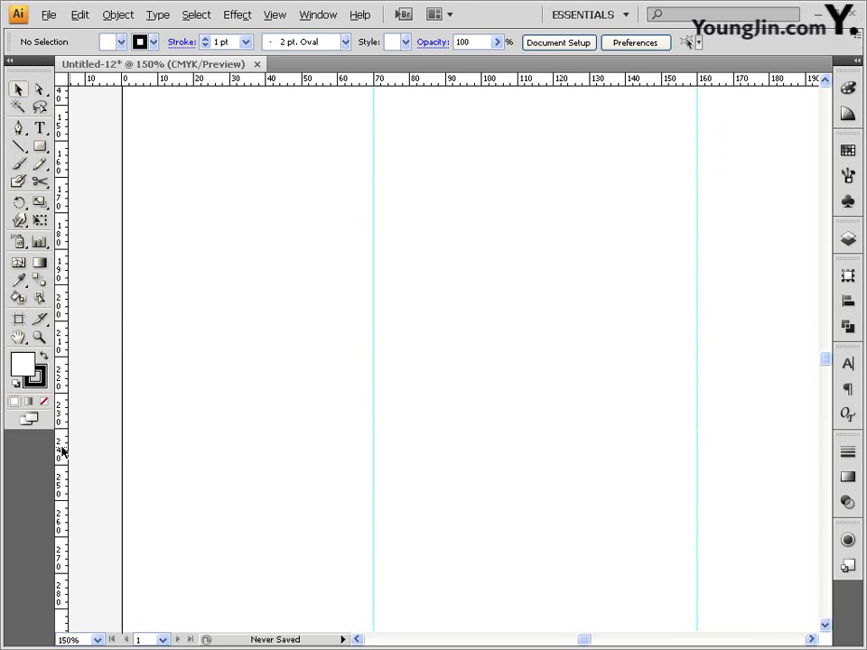
drag(316, 83, 303, 447)
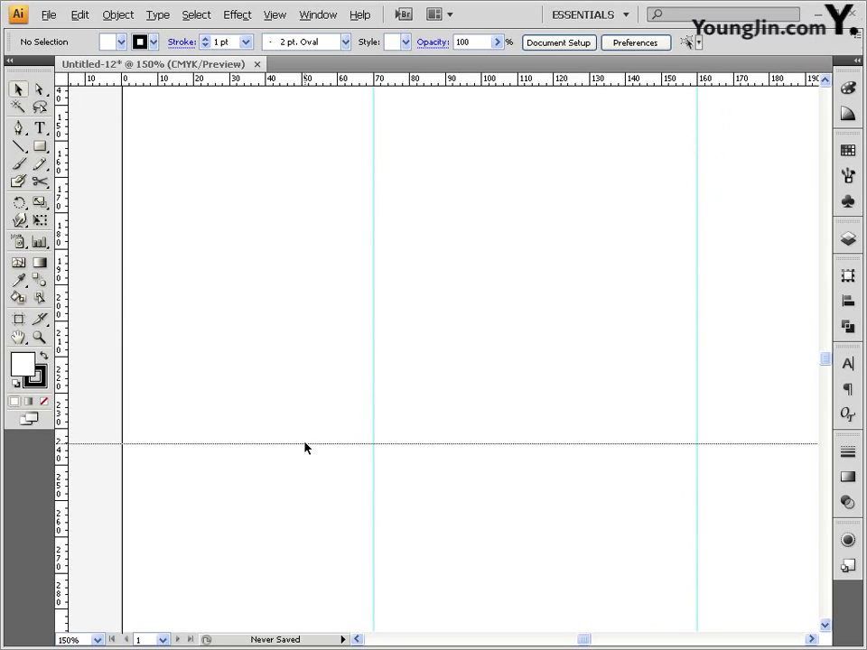
ctrl+alt+click(458, 449)
drag(431, 320, 388, 403)
ctrl+alt+click(382, 479)
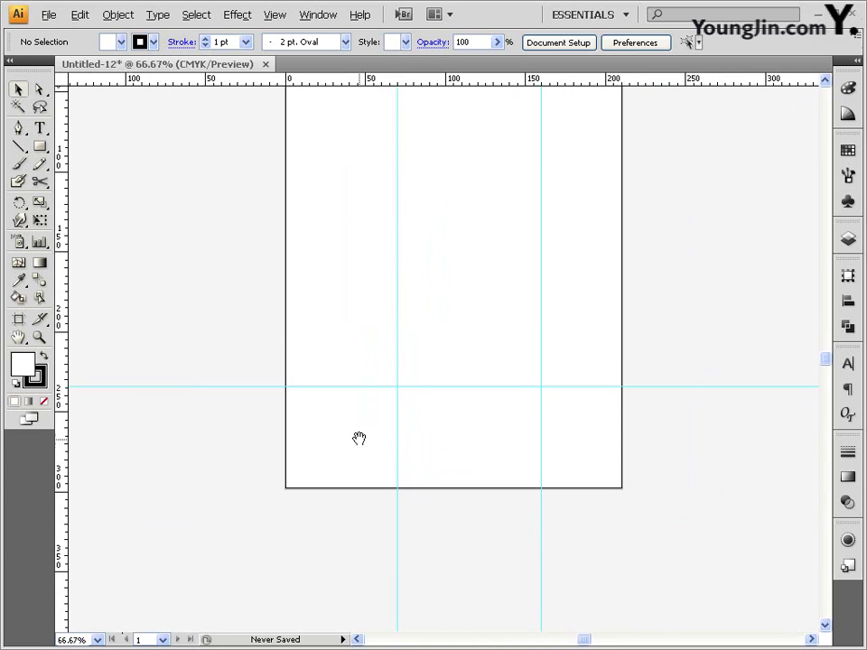
drag(360, 438, 336, 451)
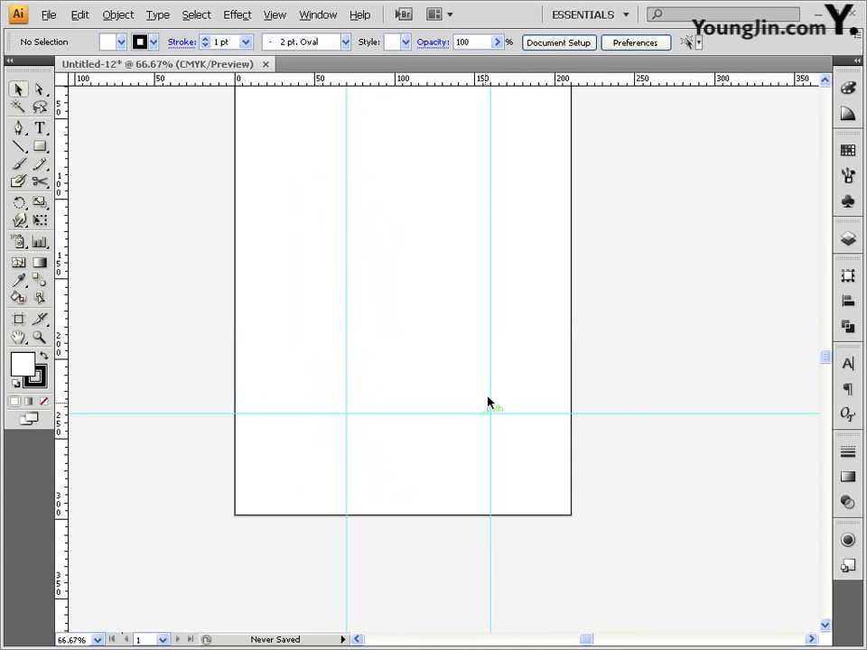
drag(377, 299, 343, 411)
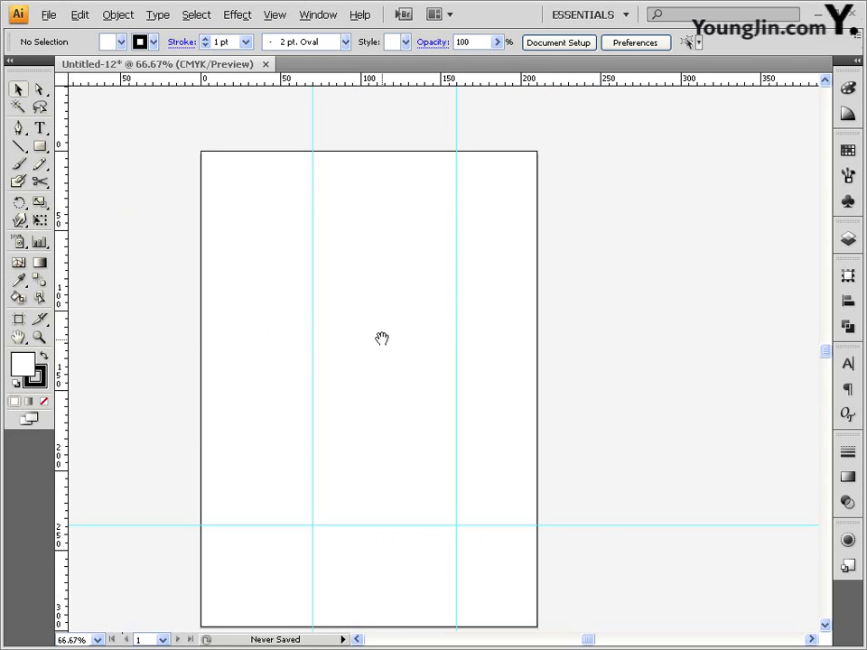
drag(381, 339, 323, 301)
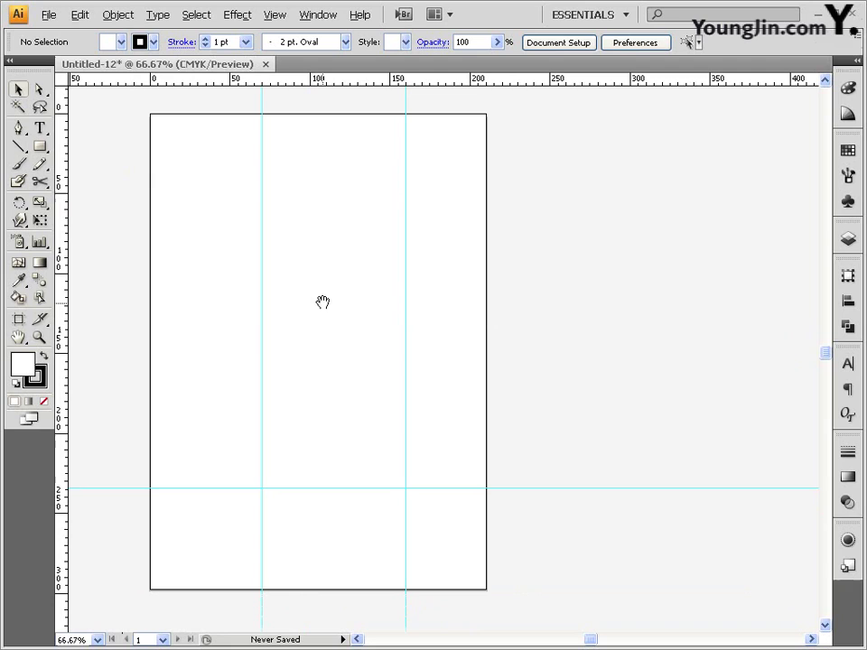
Step: Draw a 210 × 297 mm rectangle from the artboard's upper-left corner and remove its stroke
click(40, 148)
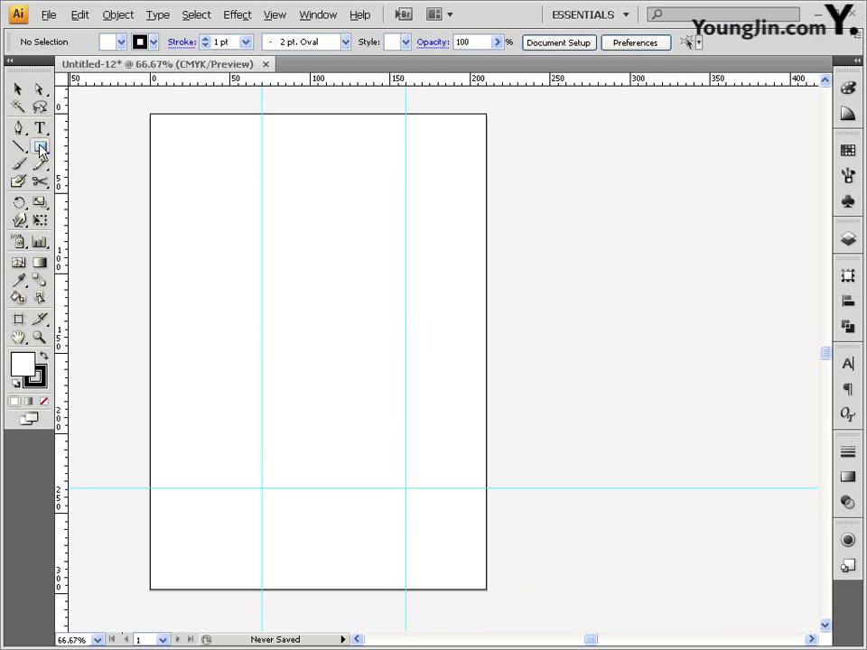
click(150, 114)
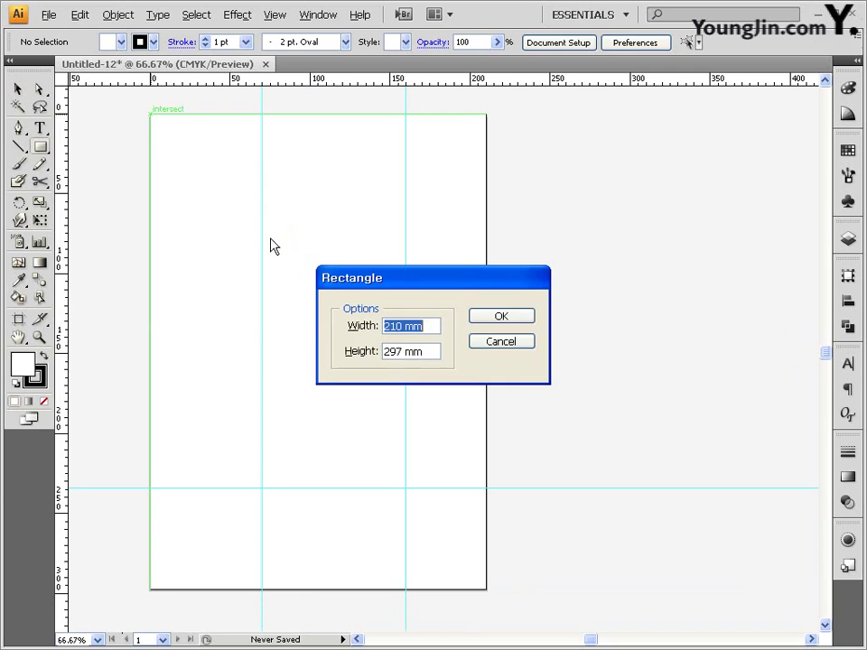
double_click(394, 329)
double_click(403, 353)
click(519, 318)
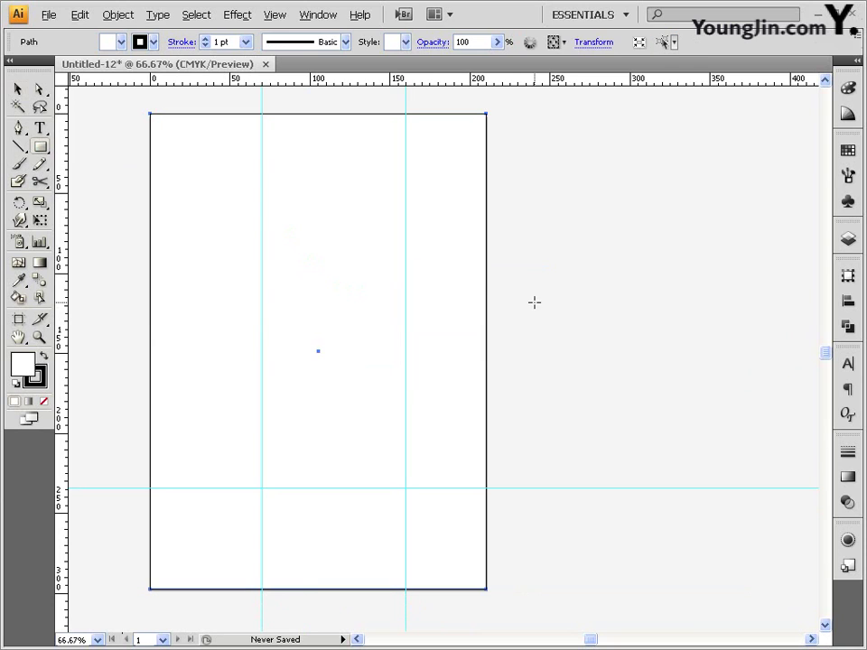
click(35, 377)
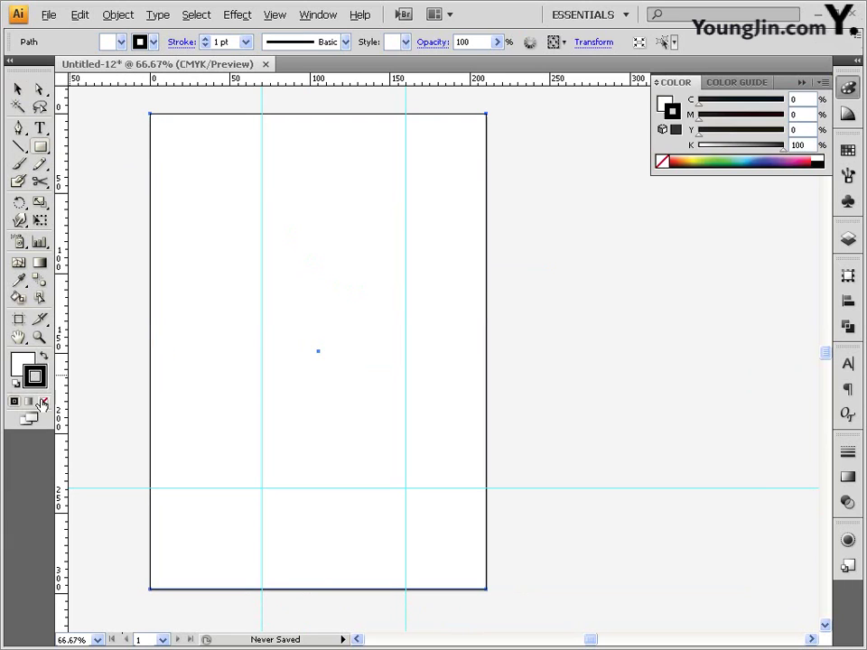
click(43, 401)
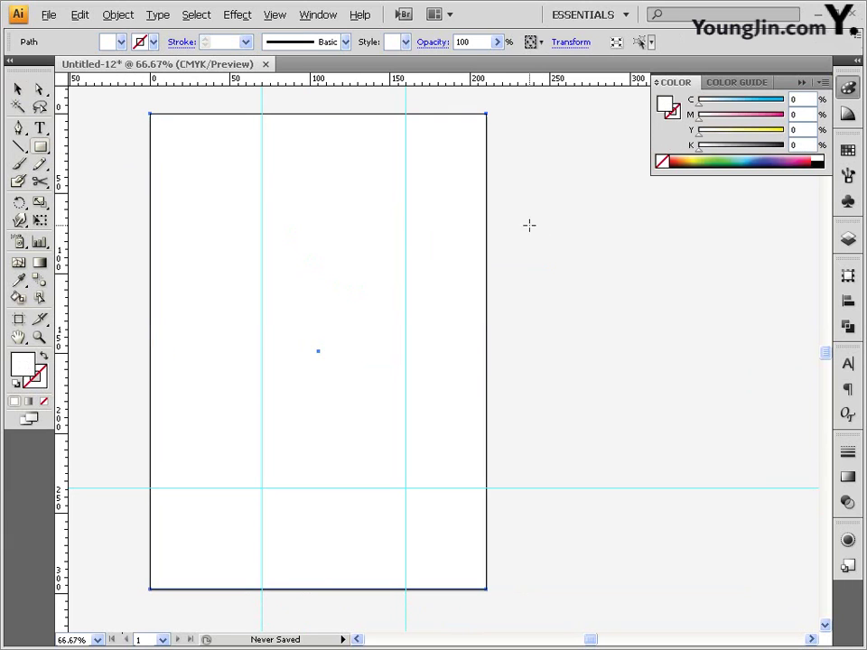
Step: Fill the rectangle with a linear white-to-black gradient running diagonally from its upper-left to its lower-right corner
click(858, 63)
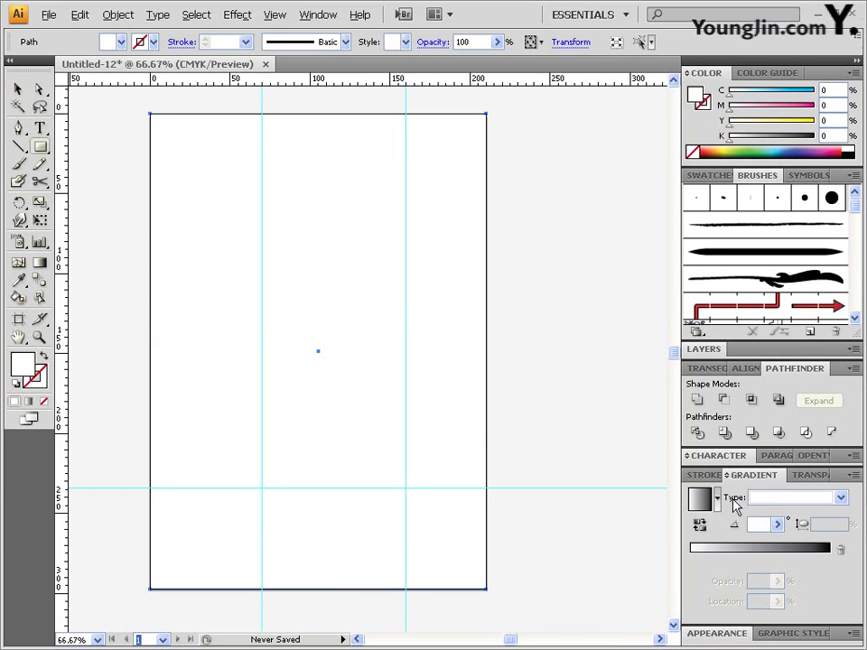
click(702, 499)
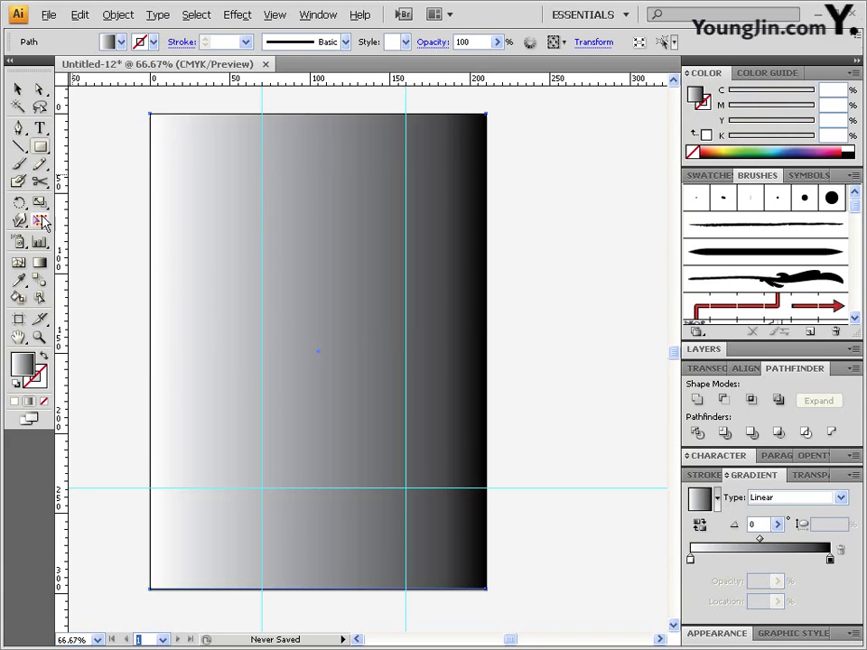
click(39, 262)
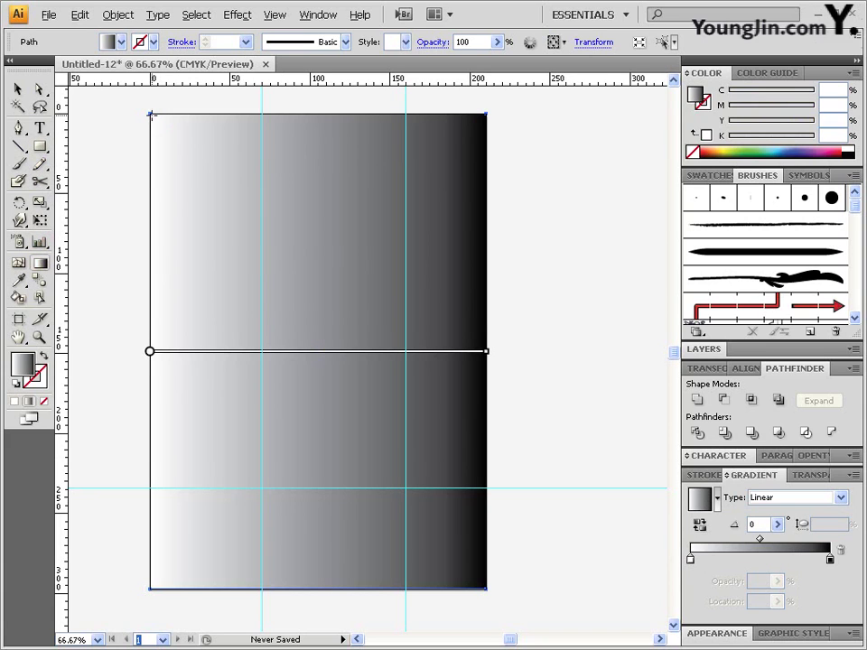
mouse_move(151, 115)
mouse_down()
mouse_move(402, 443)
mouse_move(469, 575)
mouse_move(486, 588)
mouse_up()
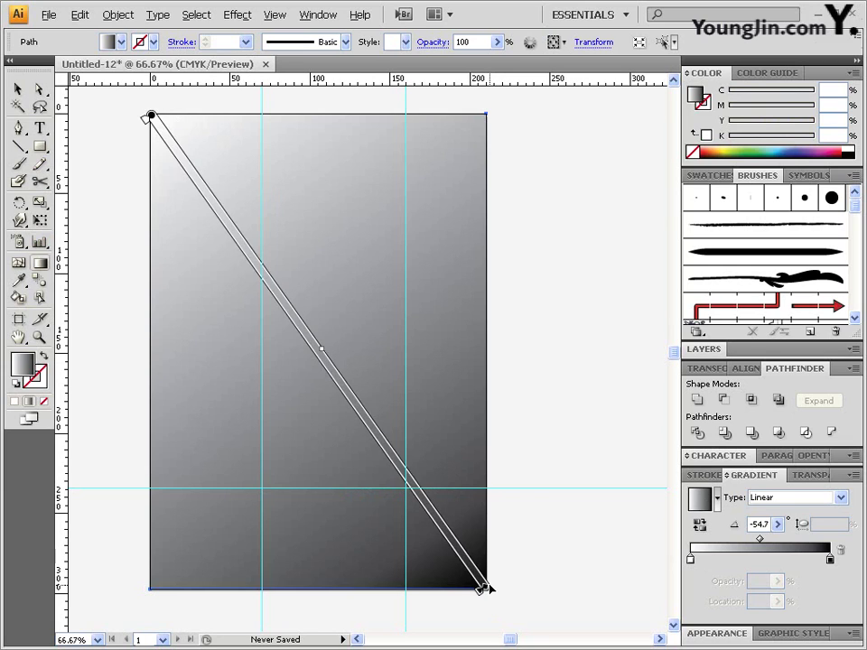
Step: Switch the gradient's white starting stop to CMYK and set its yellow to 10%
click(690, 559)
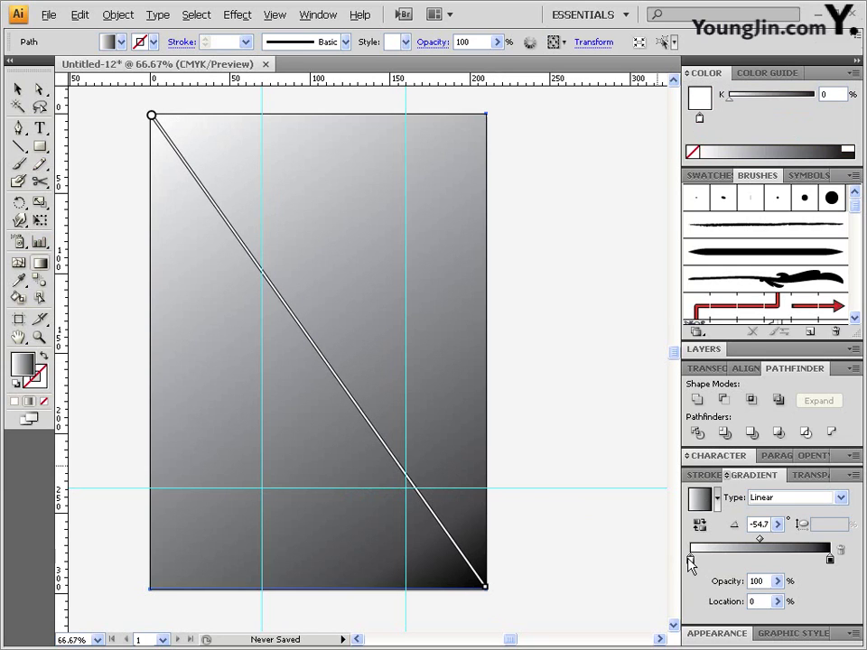
click(852, 74)
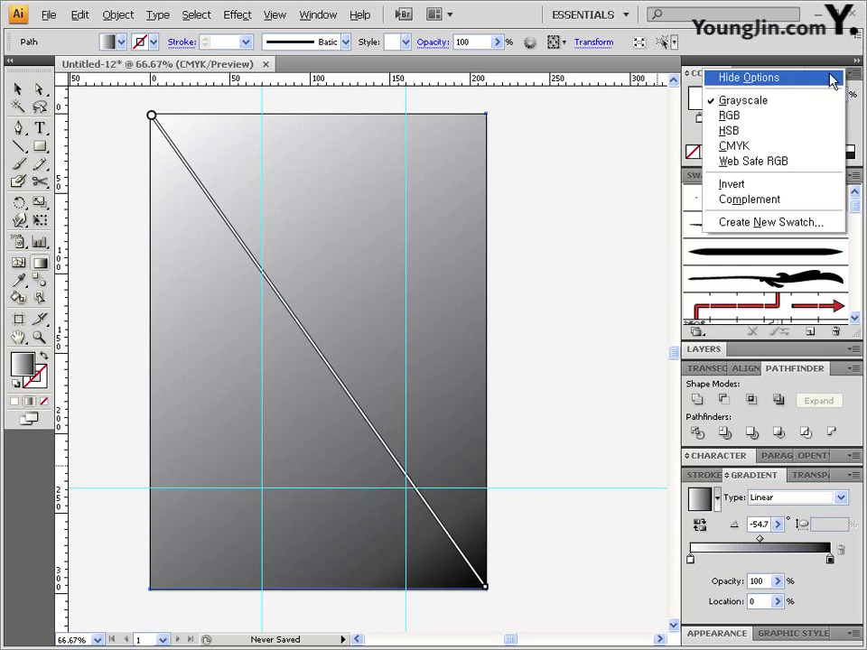
click(733, 145)
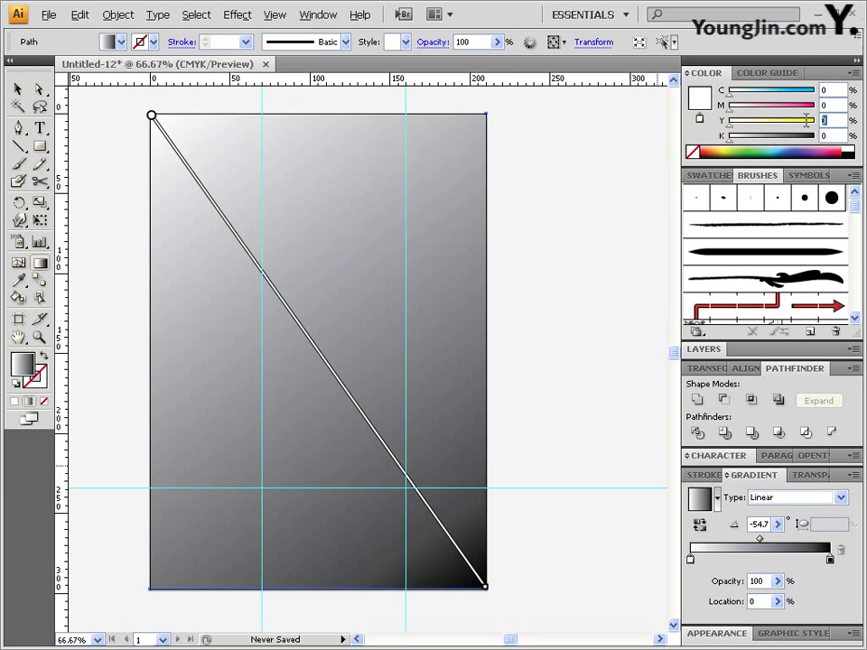
text(10)
key(Return)
mouse_move(149, 116)
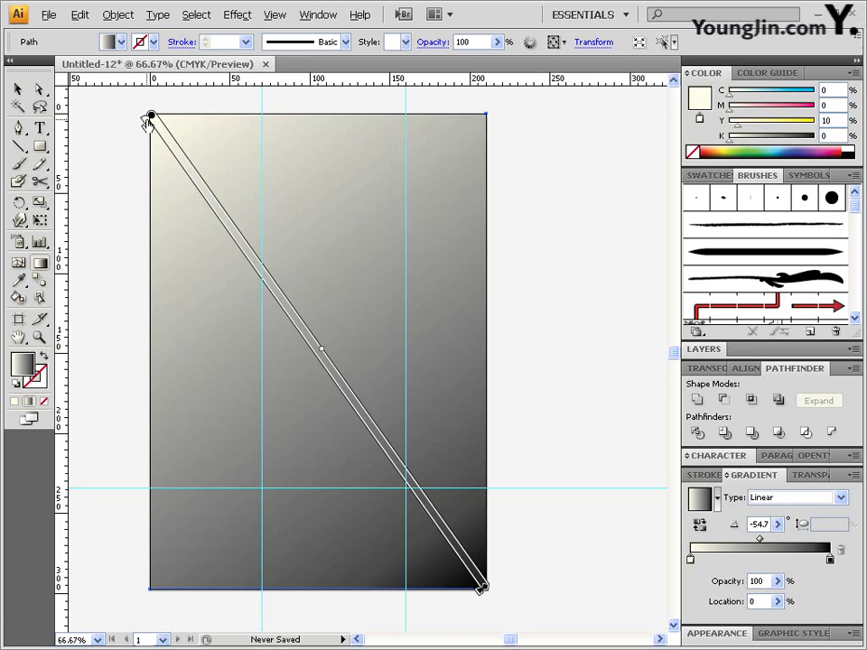
Step: Switch the gradient's black ending stop to CMYK with 100% yellow and 0% black, and deselect the rectangle
click(829, 559)
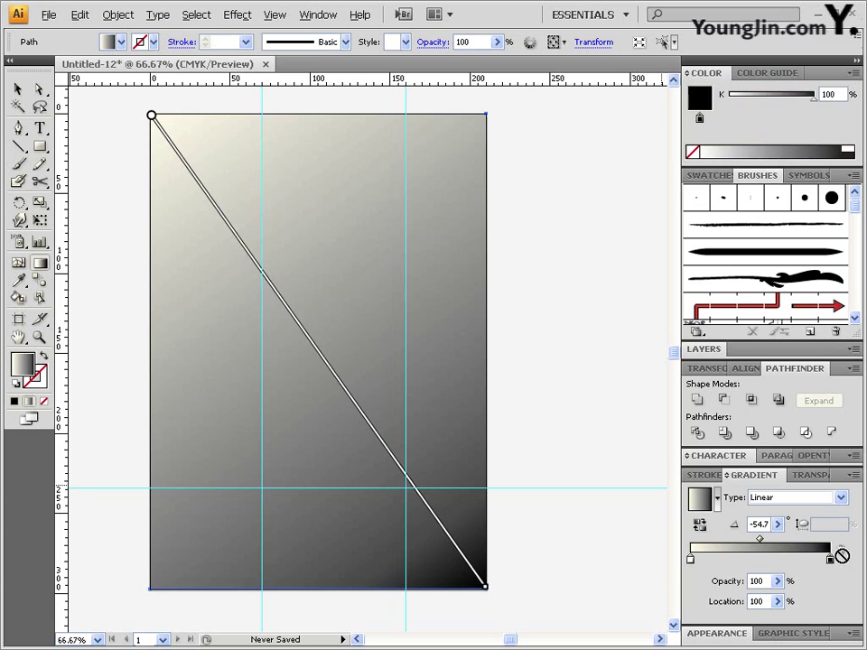
click(852, 73)
click(733, 144)
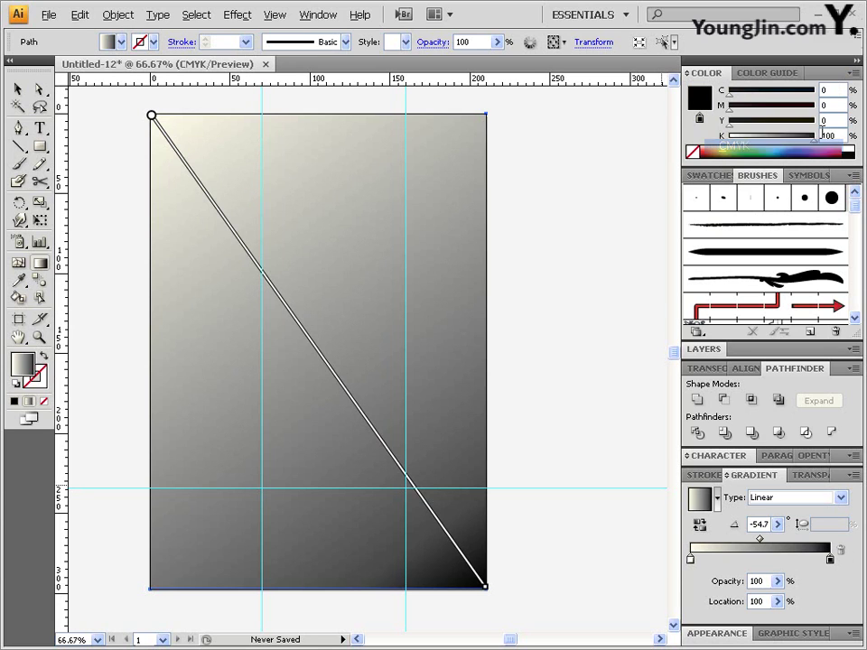
click(832, 120)
text(100)
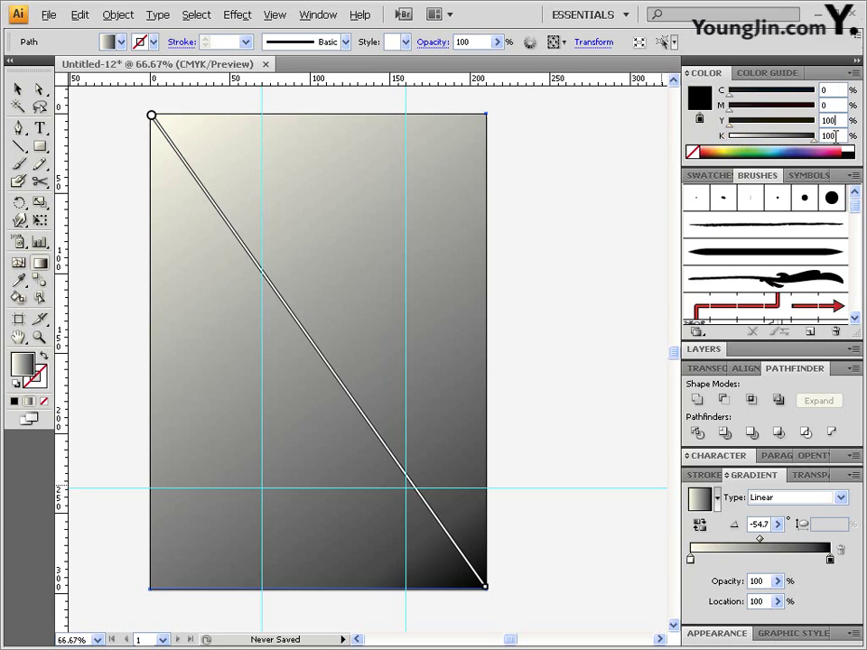
double_click(833, 135)
text(0)
key(Return)
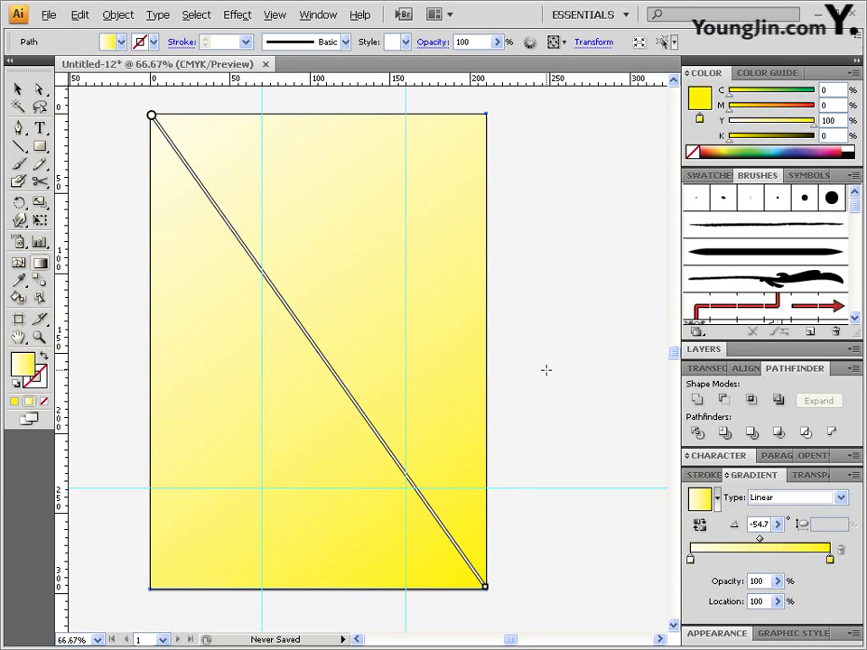
click(39, 89)
key(ctrl+z)
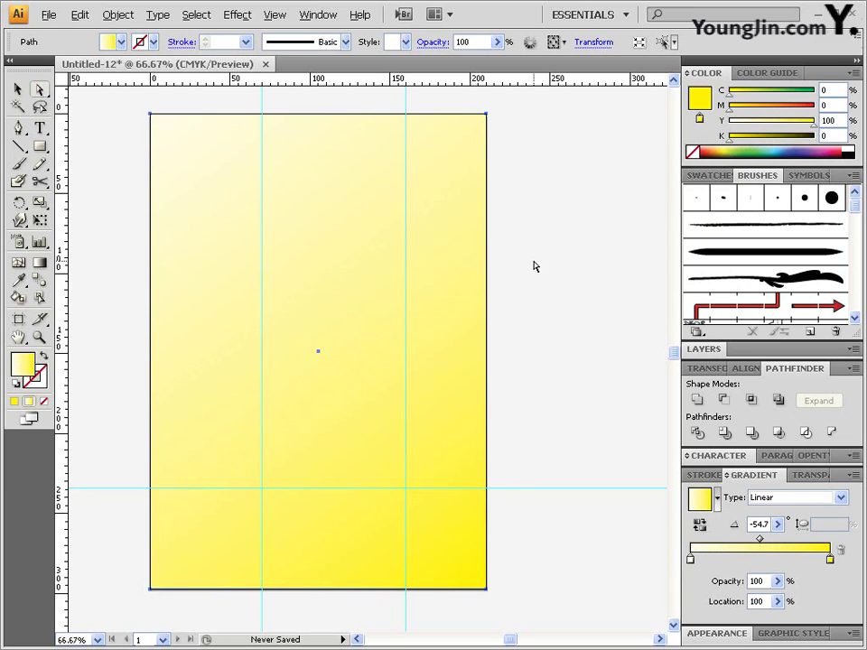
click(582, 386)
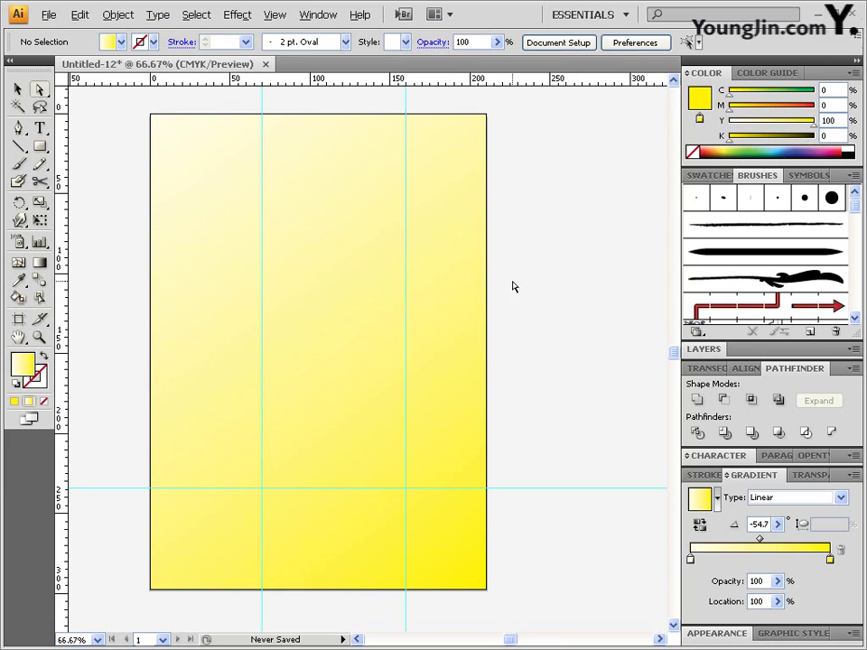
Step: Load the Ink Bomb and Ink Splats brushes from the Artistic_Ink brush library and close the library
click(696, 332)
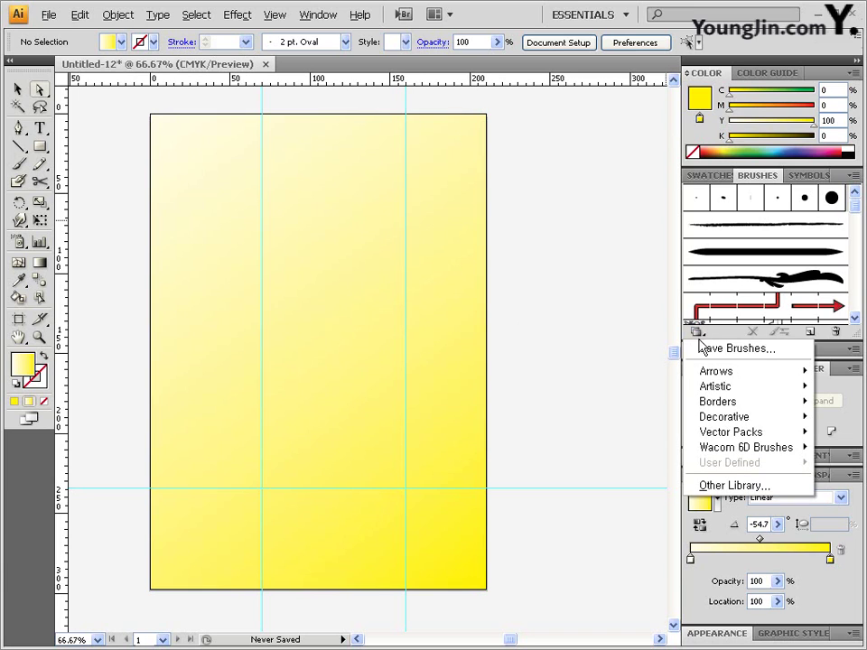
mouse_move(704, 387)
click(578, 419)
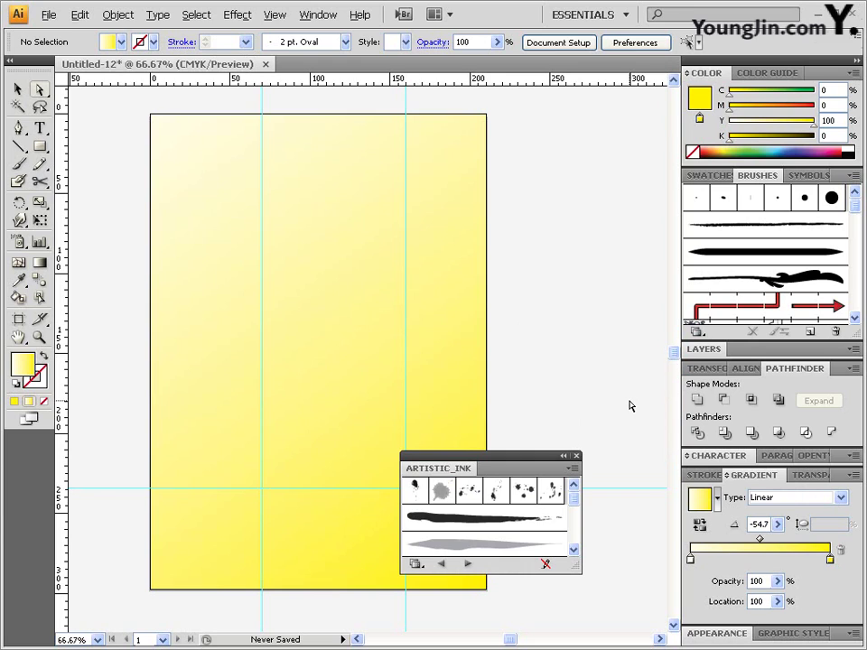
click(411, 490)
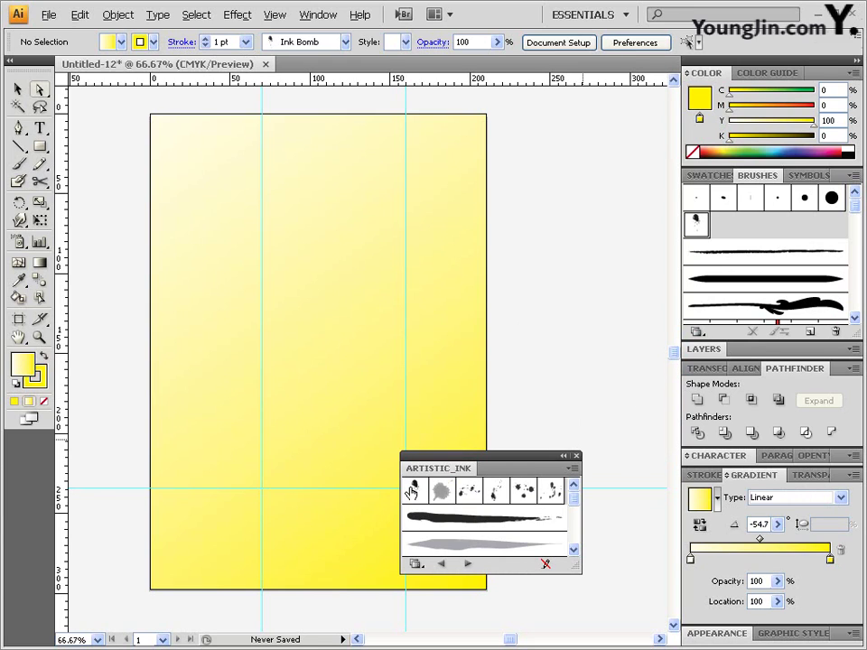
click(524, 492)
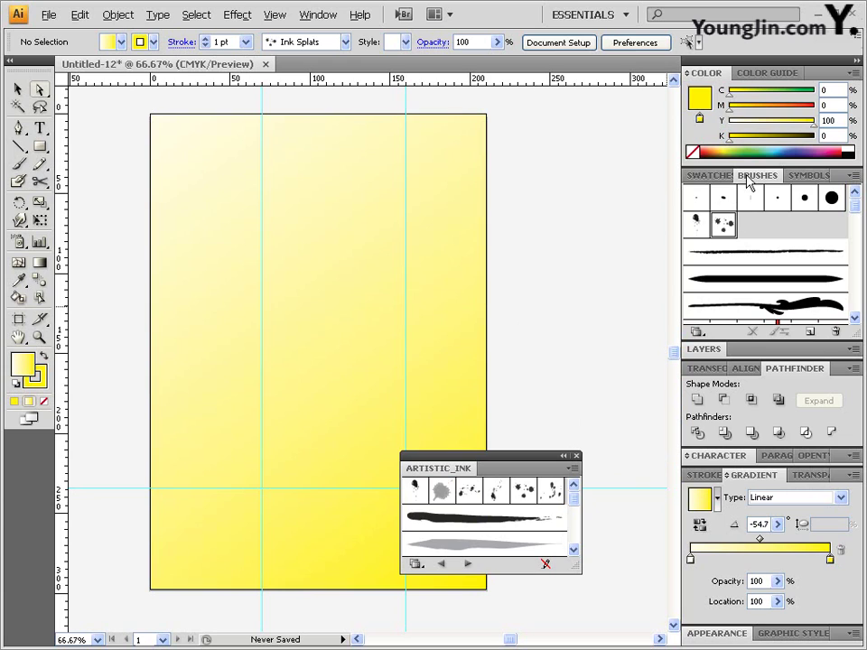
click(576, 456)
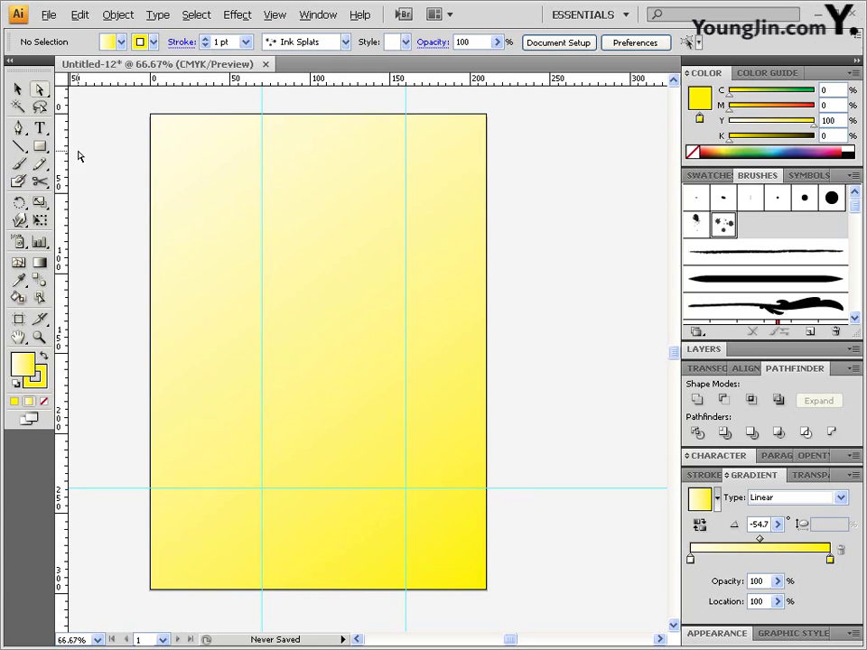
Step: Paint a winding Ink Splats brush stroke in yellow with no fill across the upper-left half of the page
click(276, 308)
key(ctrl+shift+a)
click(19, 164)
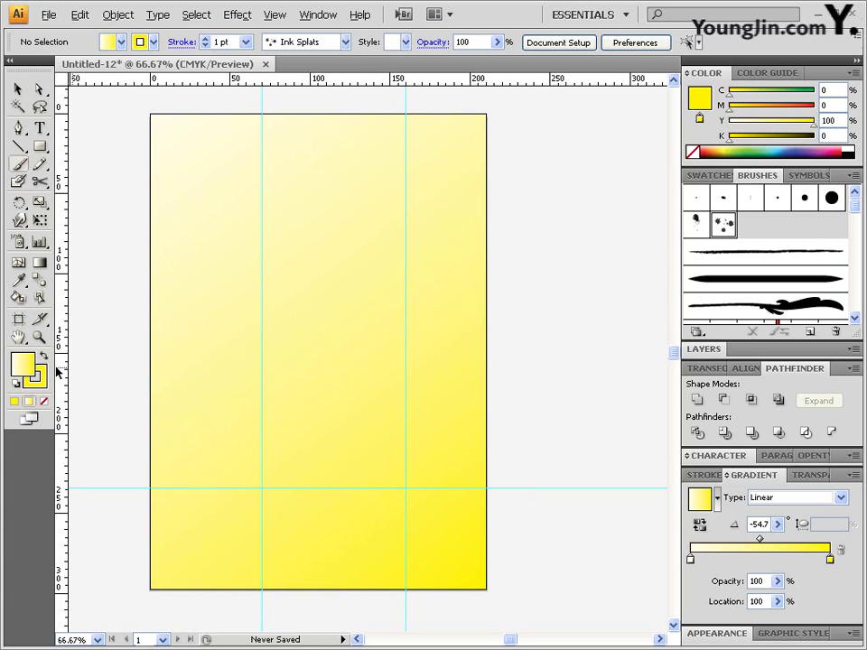
click(25, 367)
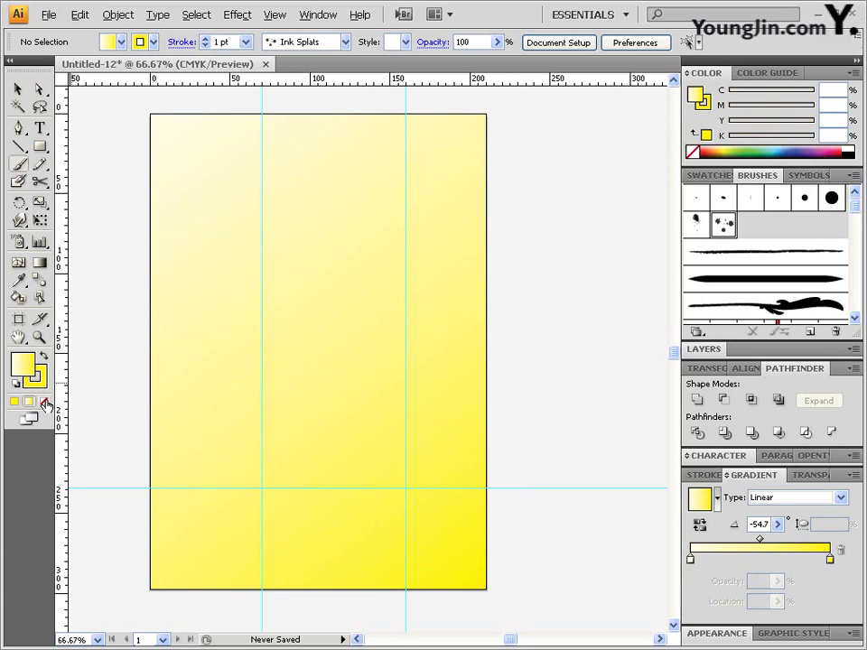
click(45, 401)
click(36, 377)
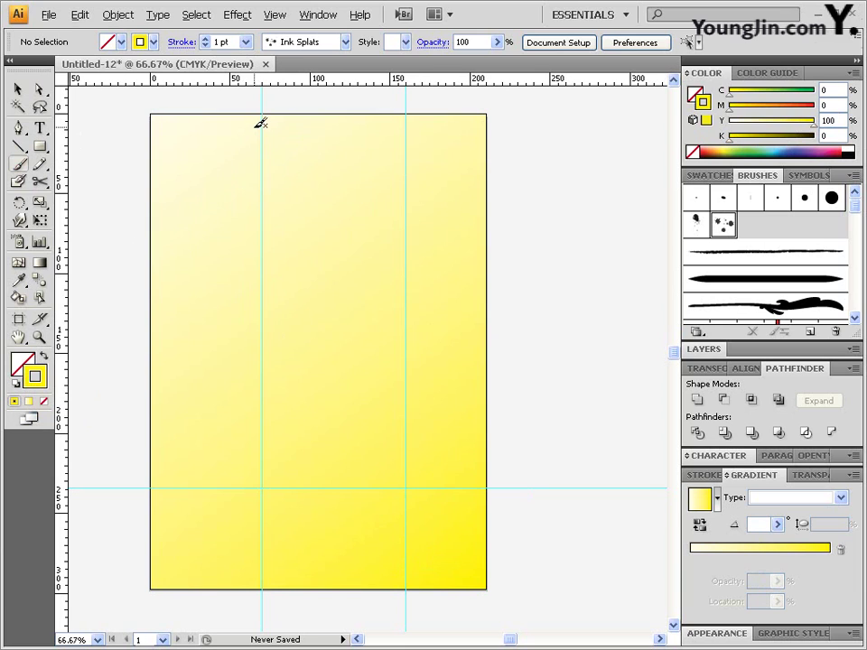
mouse_move(293, 133)
mouse_down()
mouse_move(239, 132)
mouse_move(188, 169)
mouse_move(282, 196)
mouse_move(298, 226)
mouse_move(244, 264)
mouse_move(215, 242)
mouse_move(169, 300)
mouse_move(332, 310)
mouse_move(362, 364)
mouse_move(202, 404)
mouse_up()
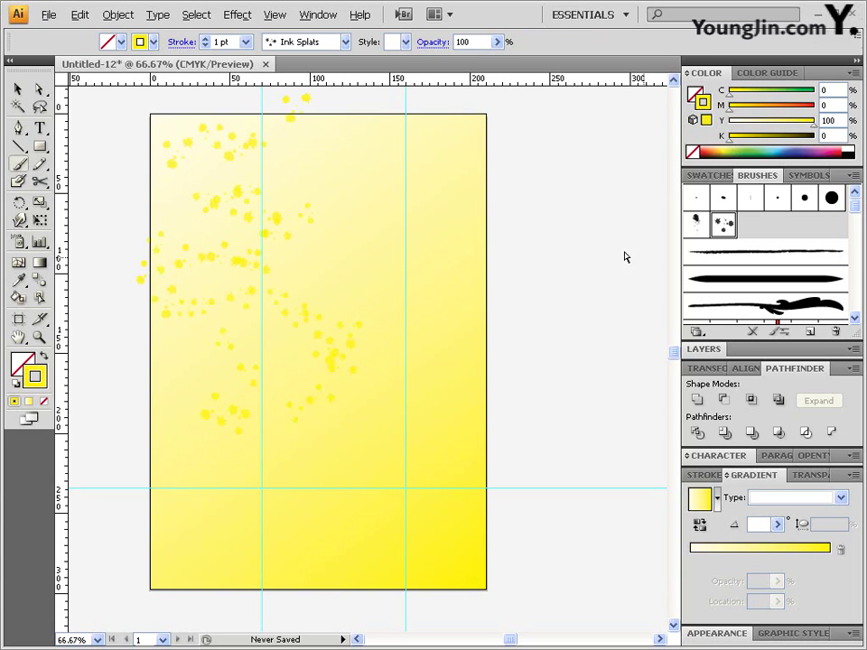
key(ctrl+shift+a)
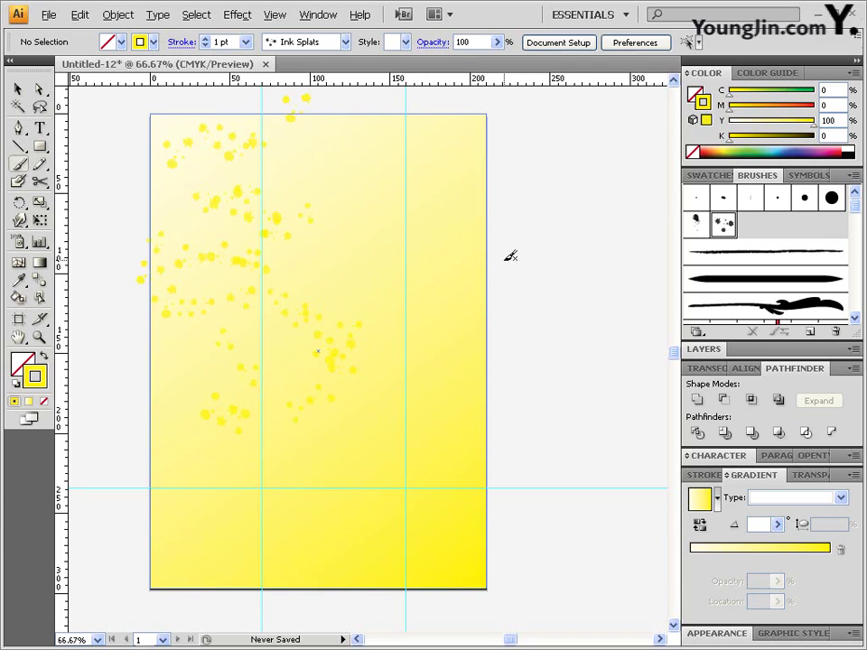
Step: Choose the Ink Bomb brush and set the stroke colour to 100% magenta and 100% yellow
click(697, 226)
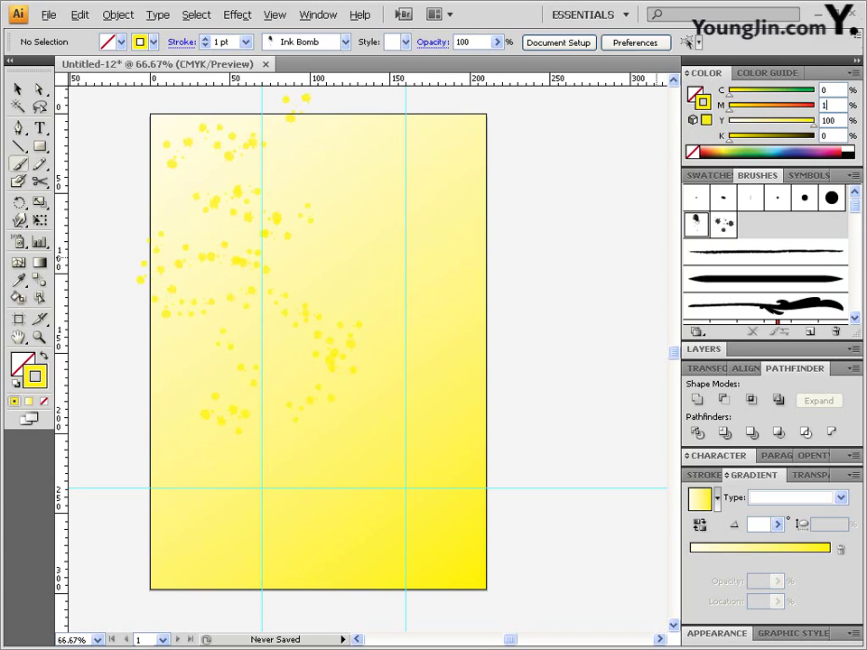
key(Tab)
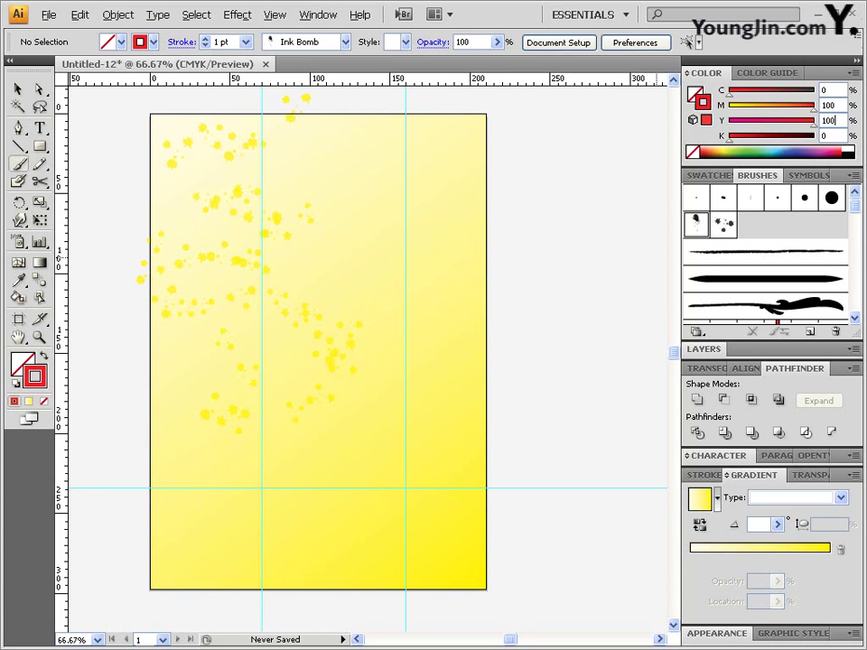
drag(395, 280, 394, 275)
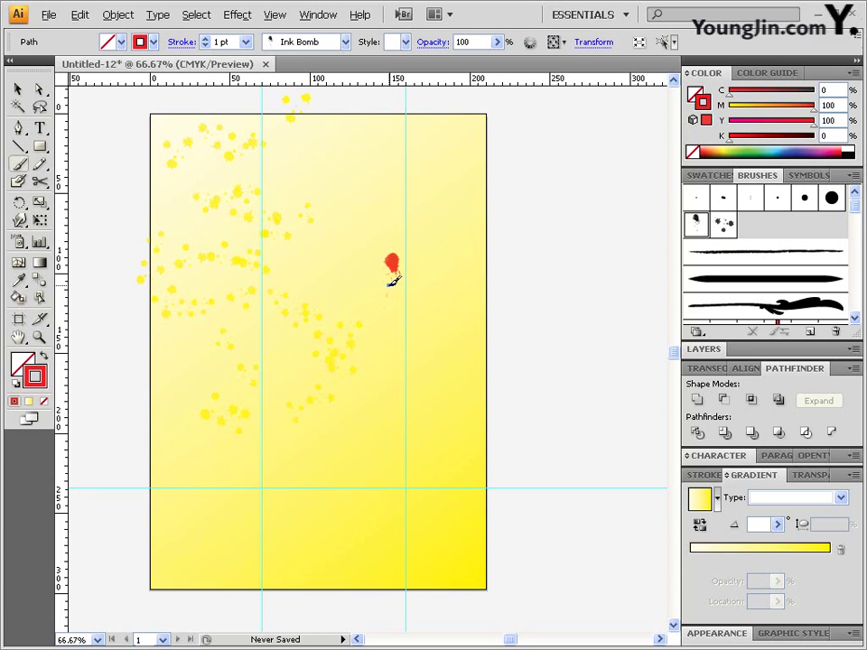
key(ctrl+z)
click(413, 275)
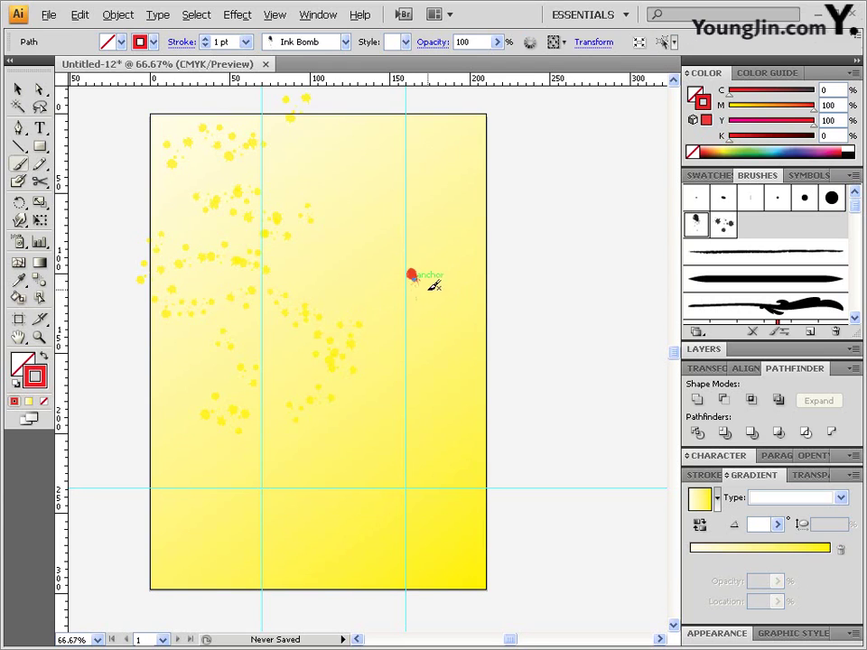
key(ctrl+z)
click(418, 257)
click(414, 260)
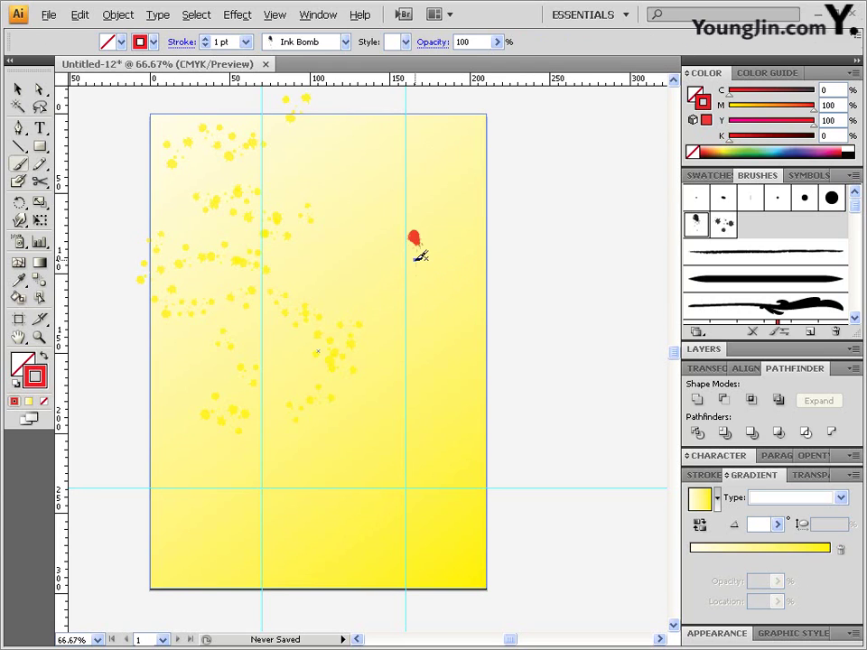
key(ctrl+z)
Step: Paint a single red Ink Bomb splat just beyond the right vertical guide and set its stroke weight to 5 pt
click(428, 257)
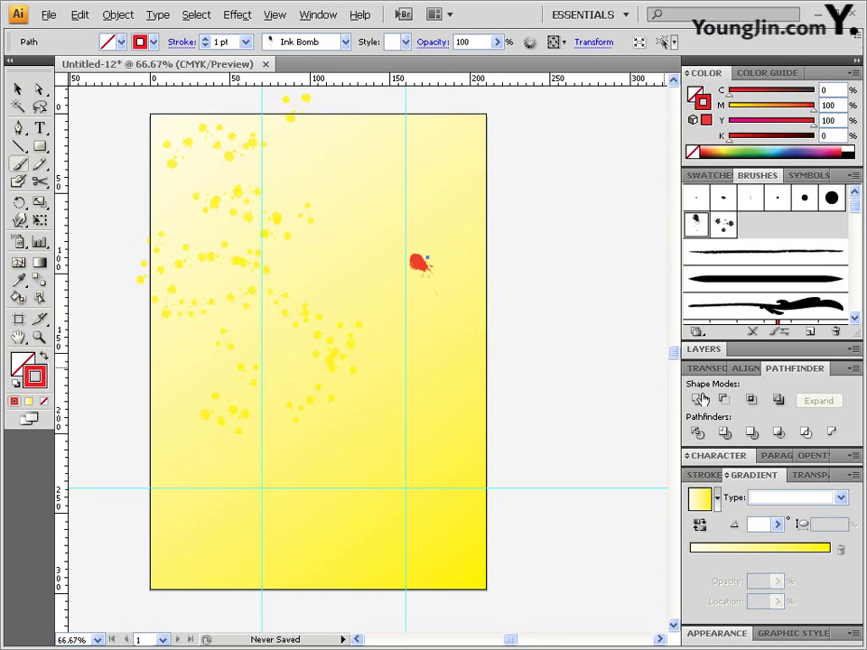
click(712, 488)
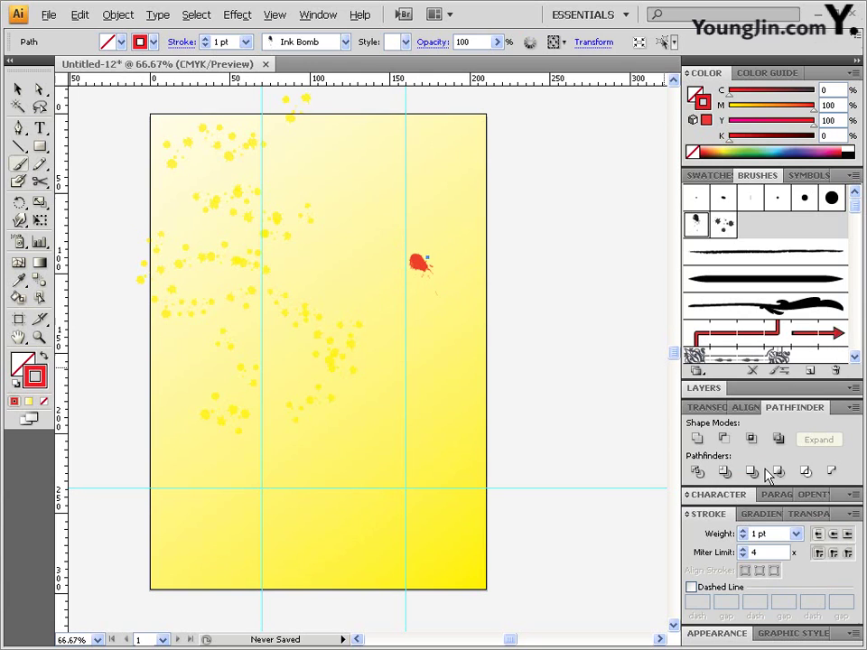
click(796, 534)
click(790, 424)
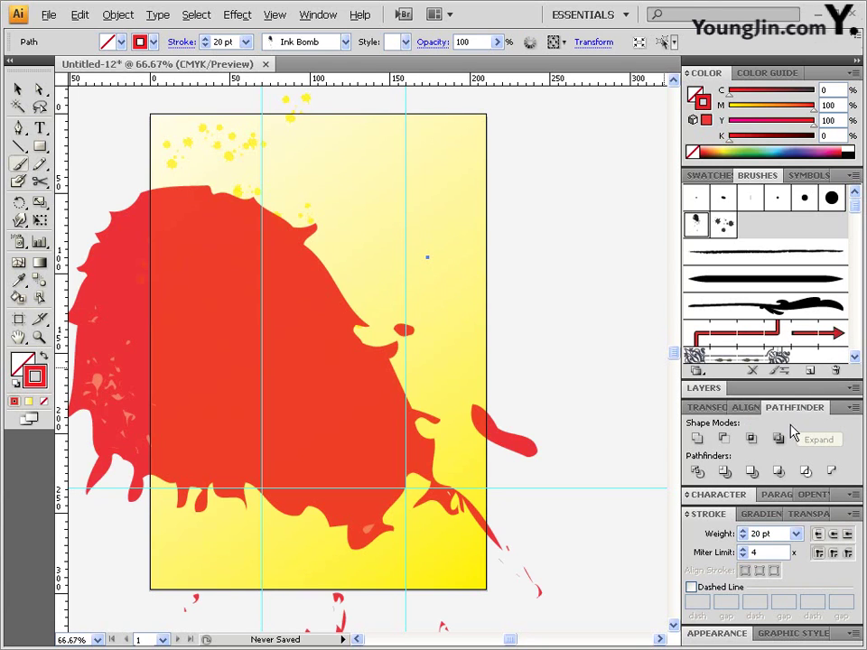
click(795, 534)
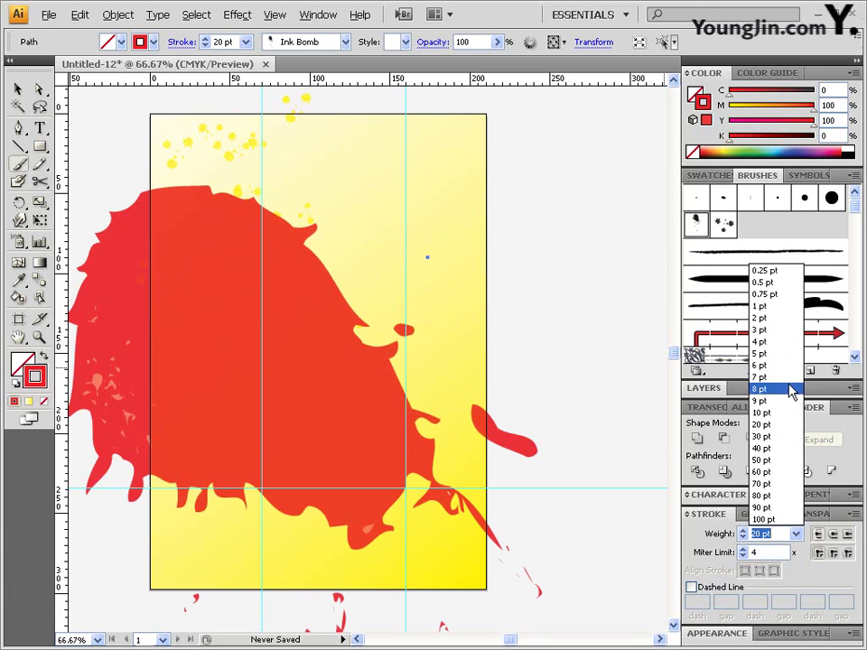
click(793, 389)
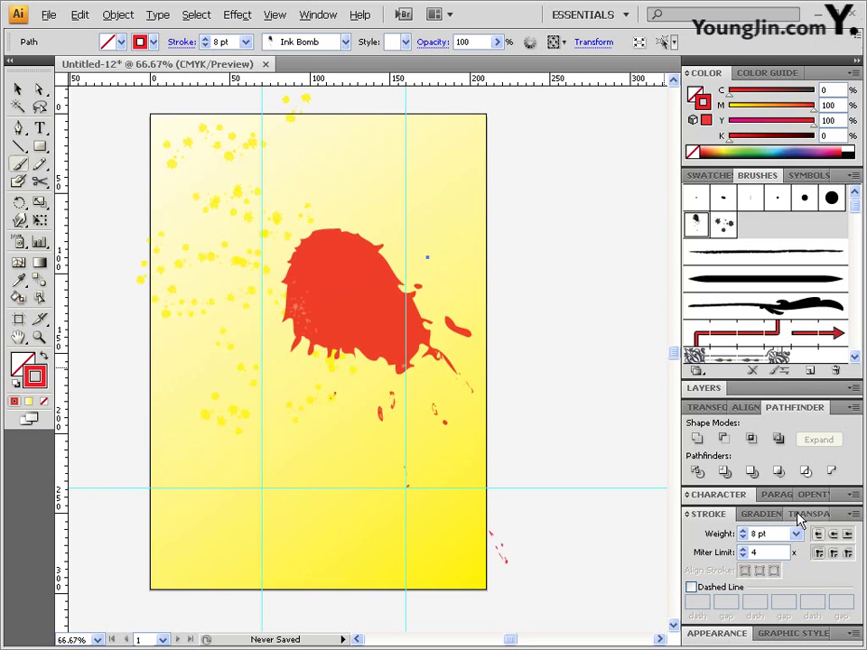
click(795, 533)
click(761, 353)
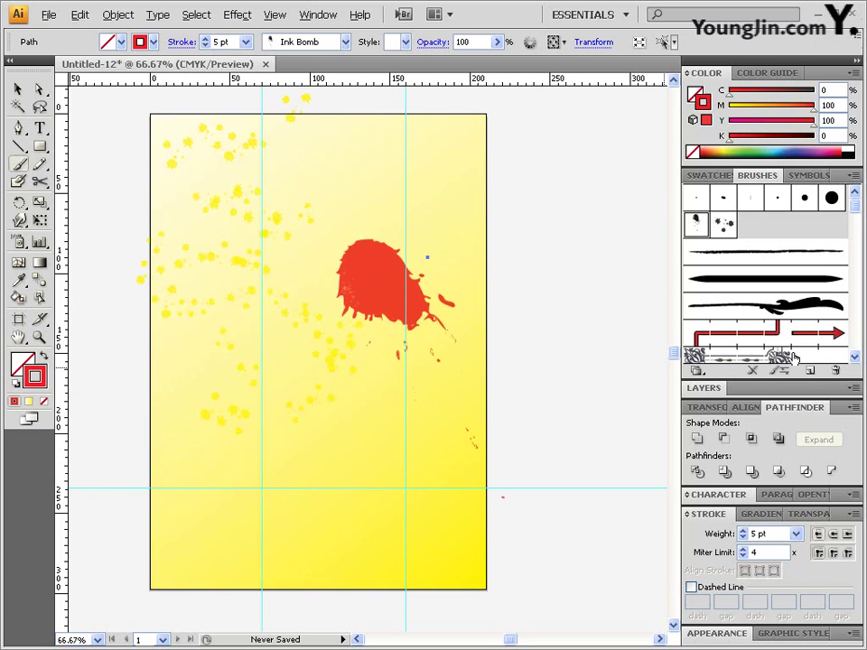
Step: Move the red ink splat up and slightly right so that it sits just below the page's upper edge
click(18, 88)
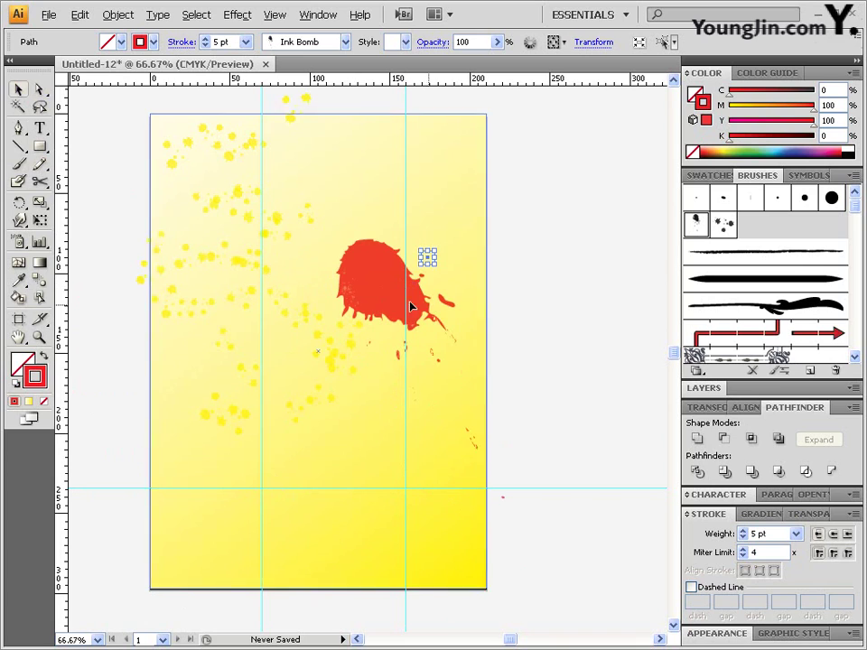
drag(429, 259, 428, 165)
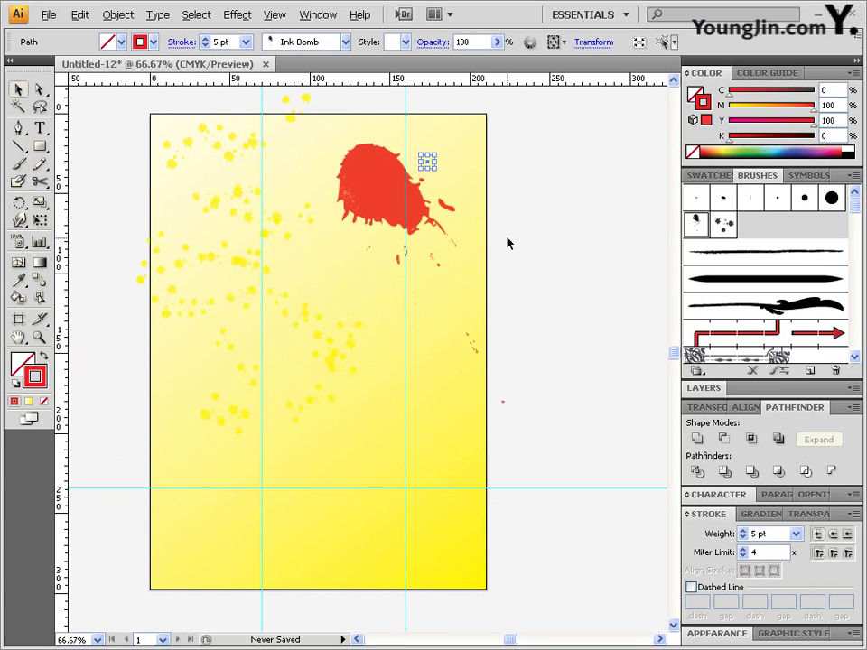
key(shift+Up)
key(shift+Up)
key(shift+Up)
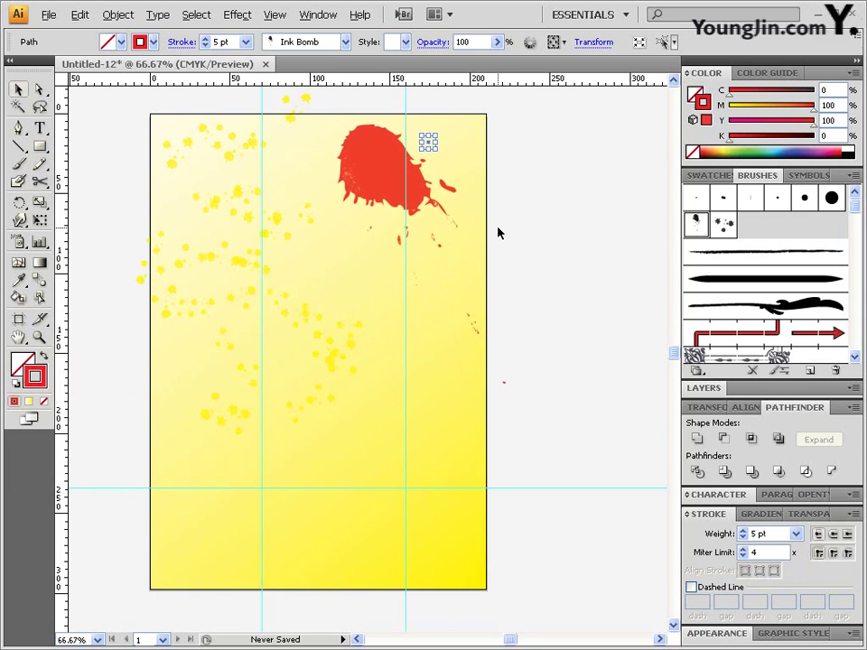
key(shift+Right)
key(shift+Right)
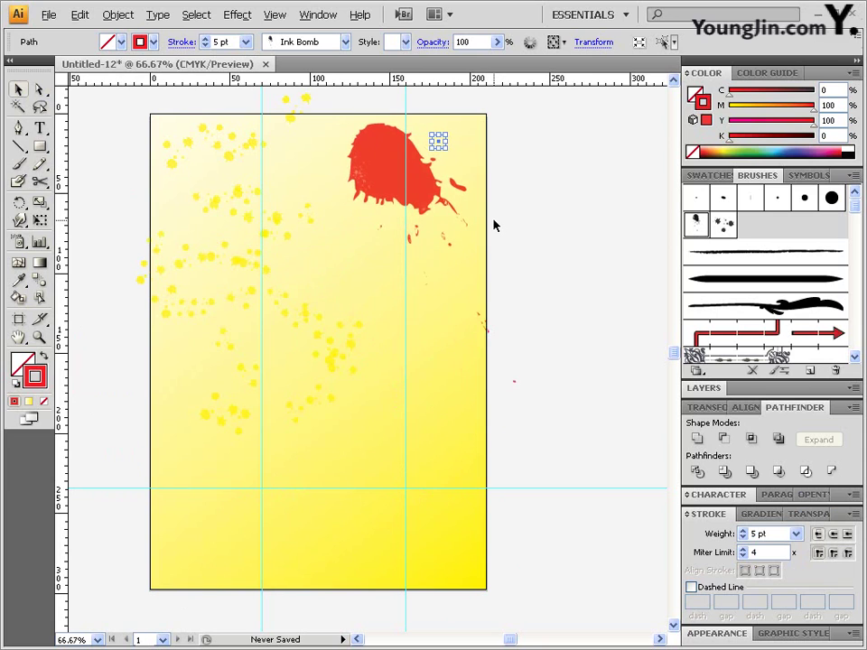
key(shift+Up)
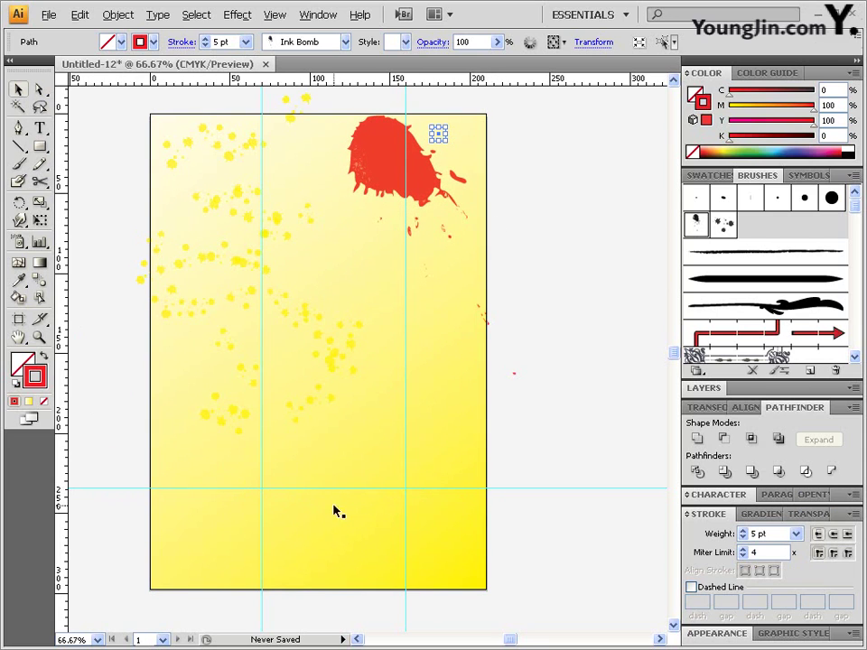
Step: Draw a circle centred on the intersection of the left vertical and horizontal guides, reaching the right vertical guide, and fill it white
drag(40, 146, 108, 184)
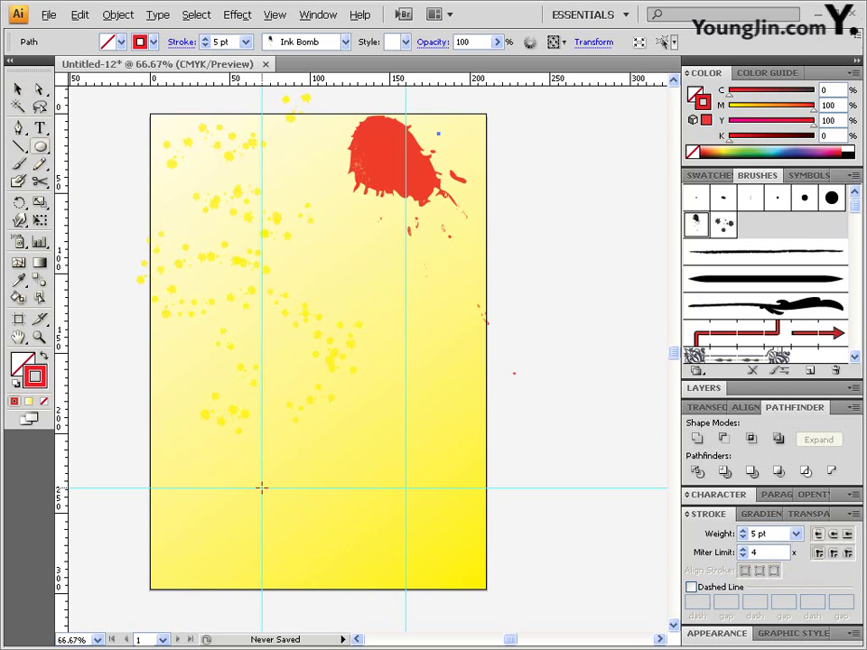
mouse_move(260, 486)
mouse_down()
mouse_move(315, 433)
mouse_move(381, 420)
mouse_move(397, 487)
mouse_move(405, 487)
mouse_up()
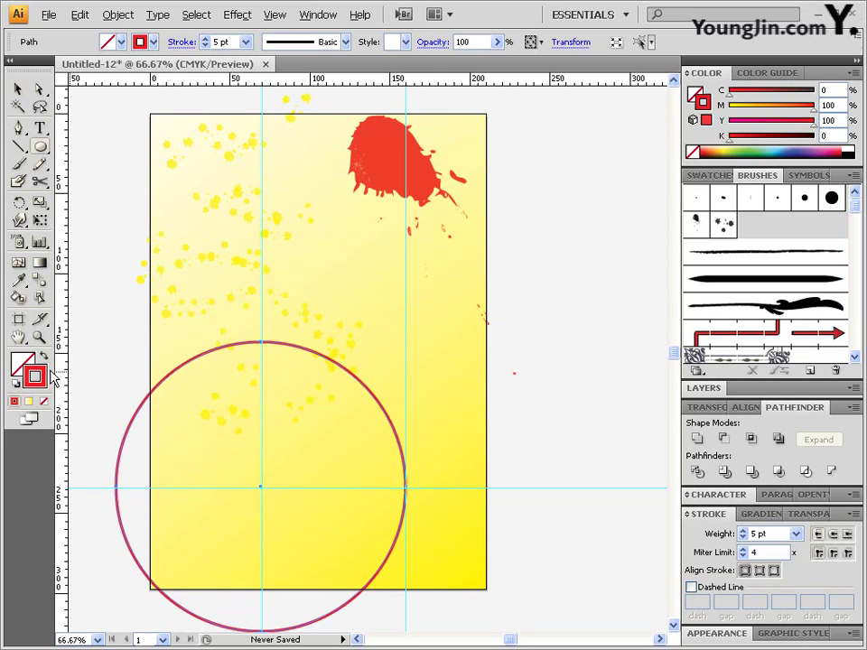
key(x)
click(850, 149)
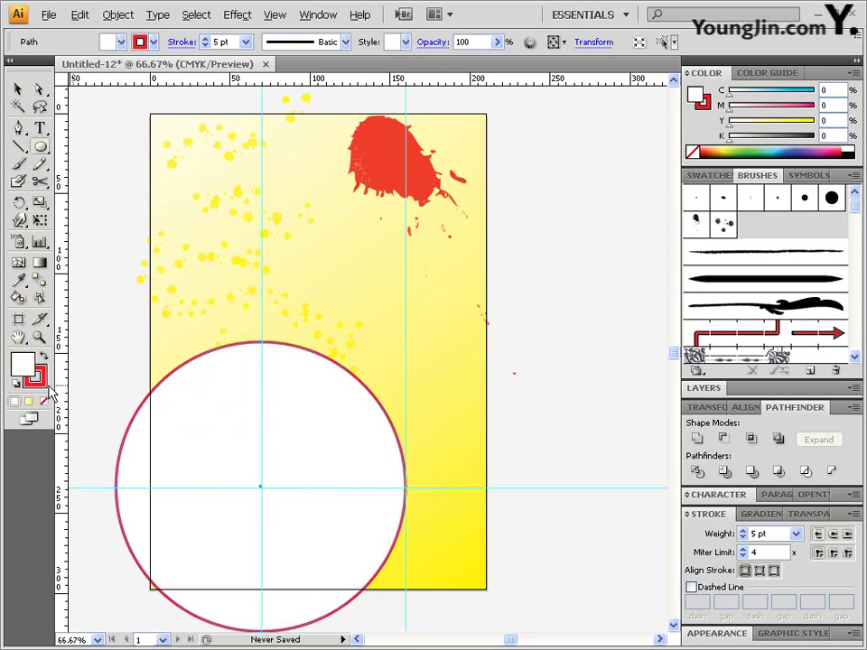
Step: Set the large circle's stroke to black and create a concentric copy scaled uniformly to 90%
key(x)
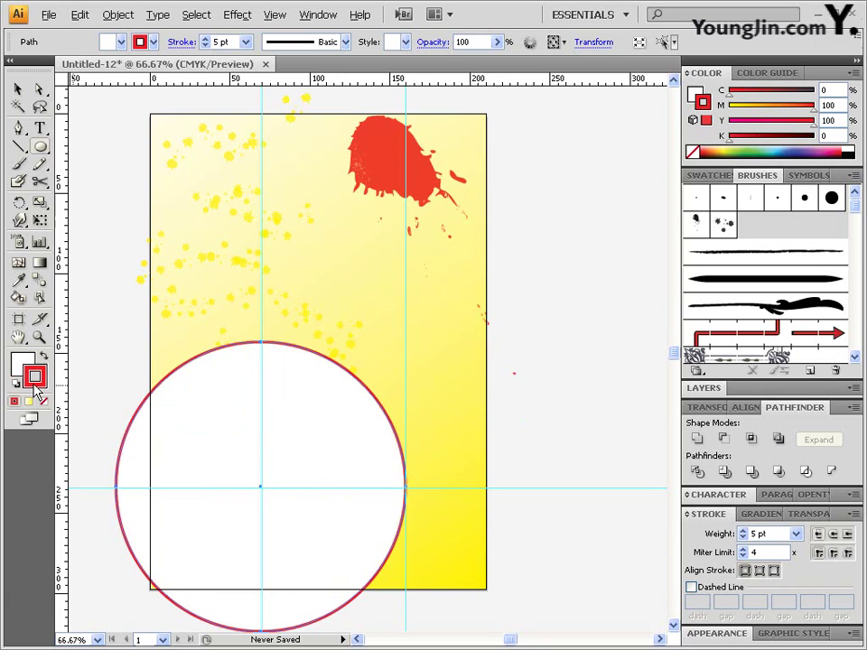
click(852, 153)
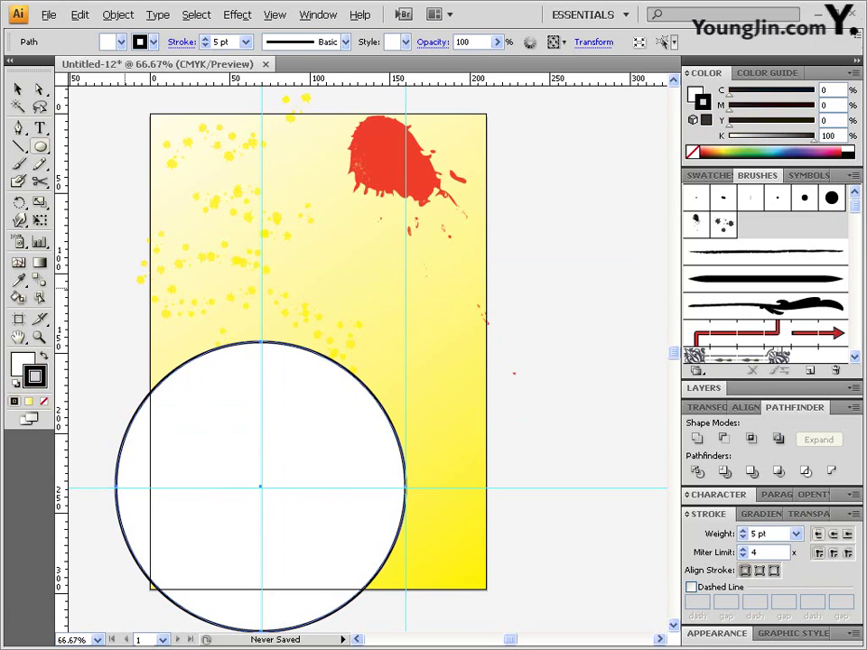
click(41, 203)
double_click(42, 203)
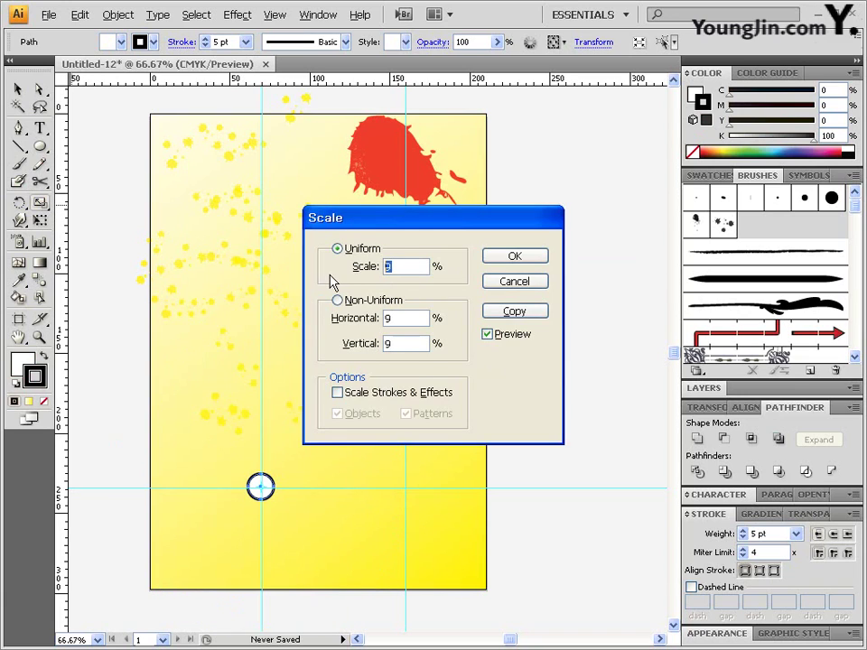
text(90)
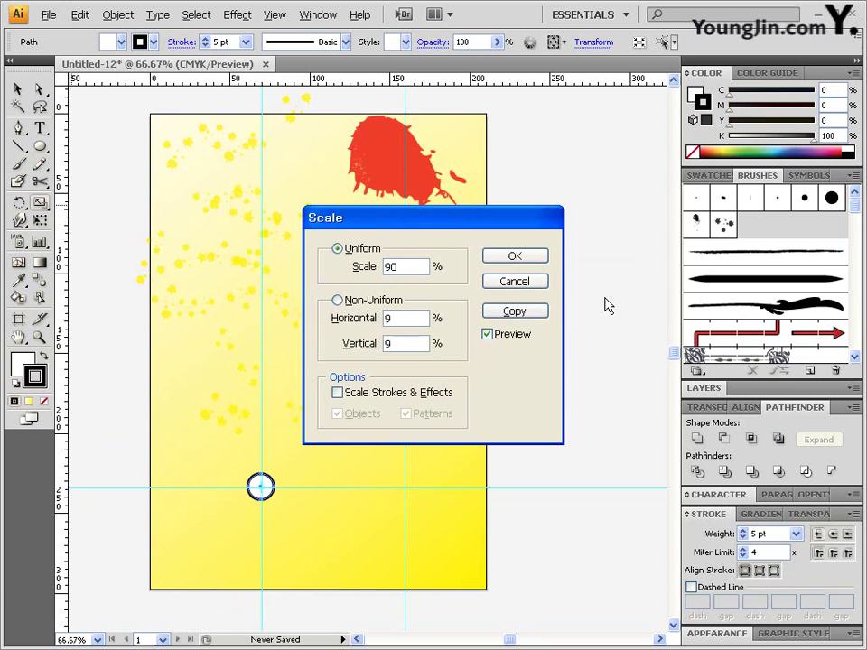
click(520, 315)
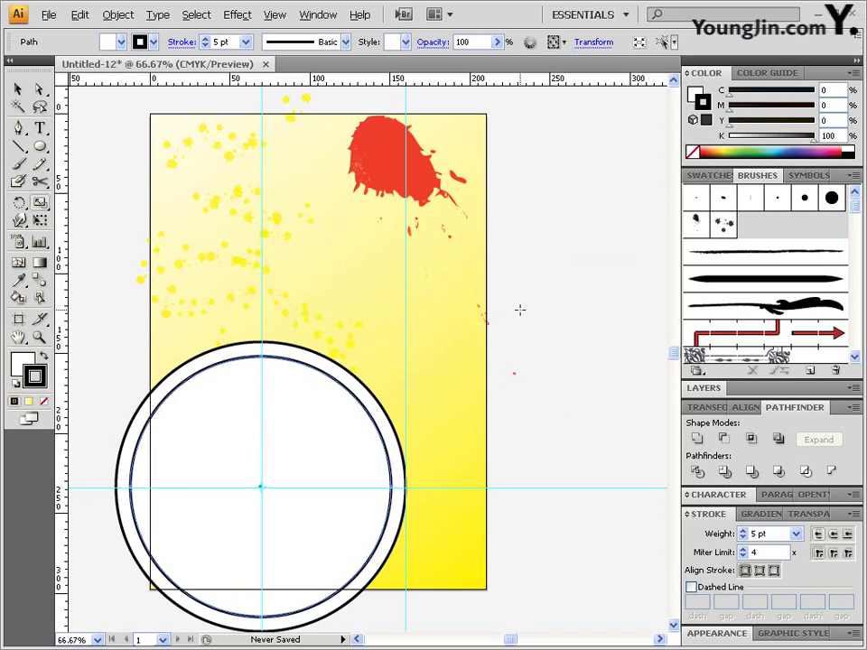
Step: Fill the smaller concentric circle with black and remove its stroke
click(18, 364)
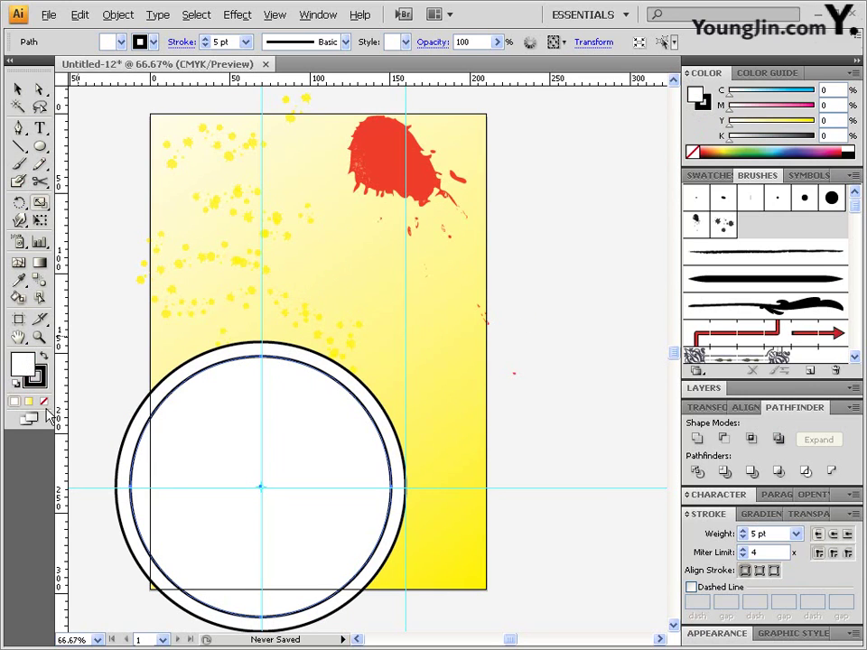
click(42, 358)
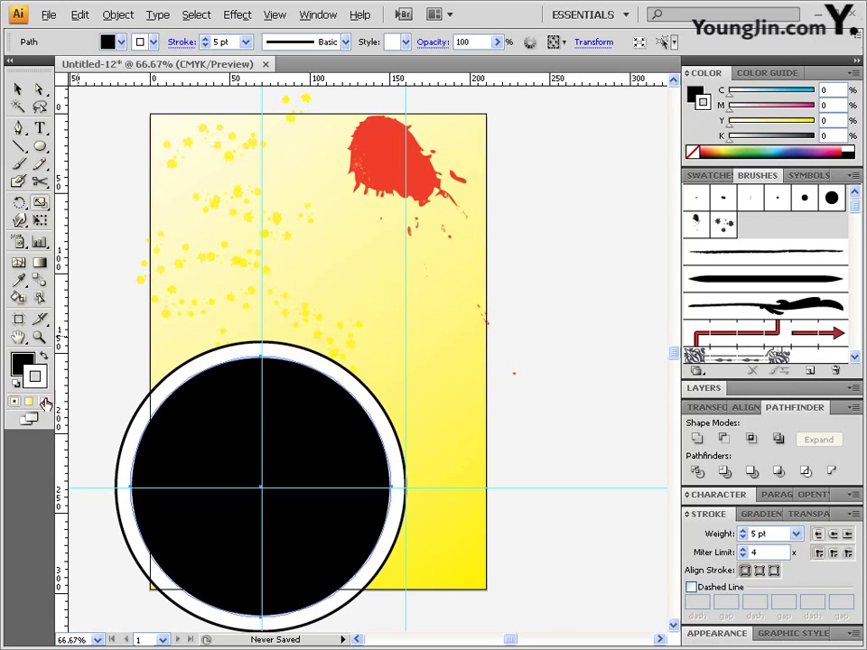
click(44, 402)
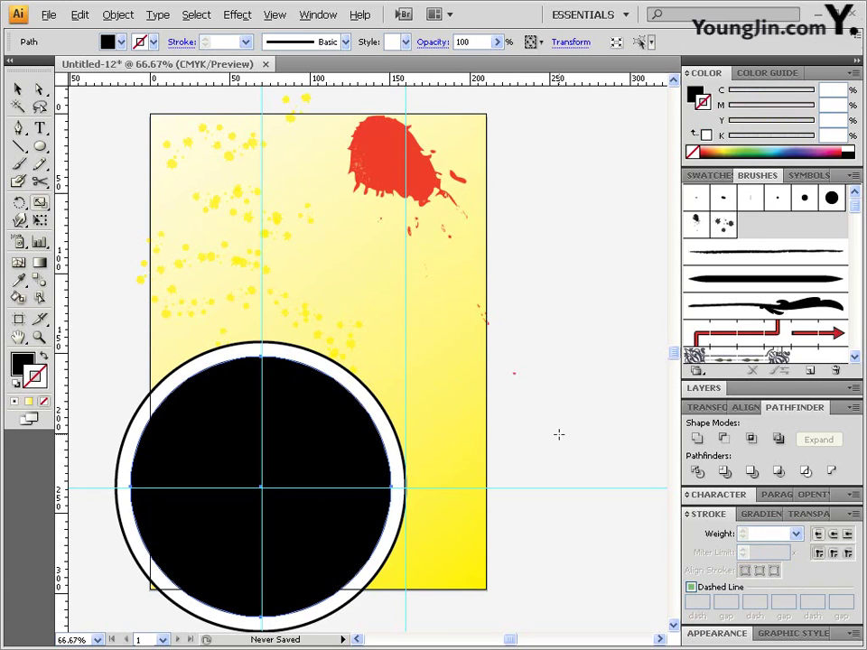
Step: Draw a short vertical tick line inward from the outer circle's topmost point and give it a 3 pt black stroke
click(19, 146)
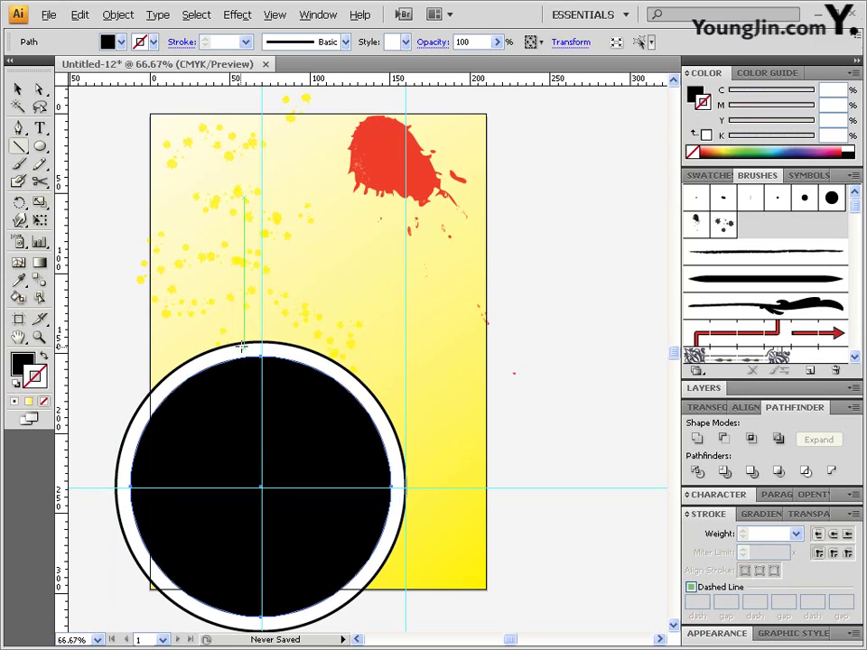
drag(261, 344, 261, 351)
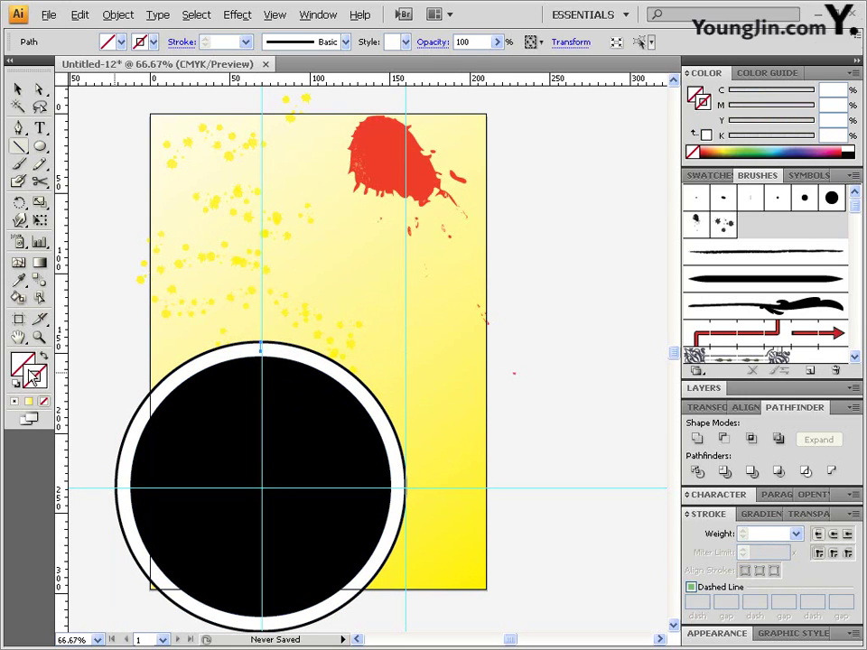
click(853, 152)
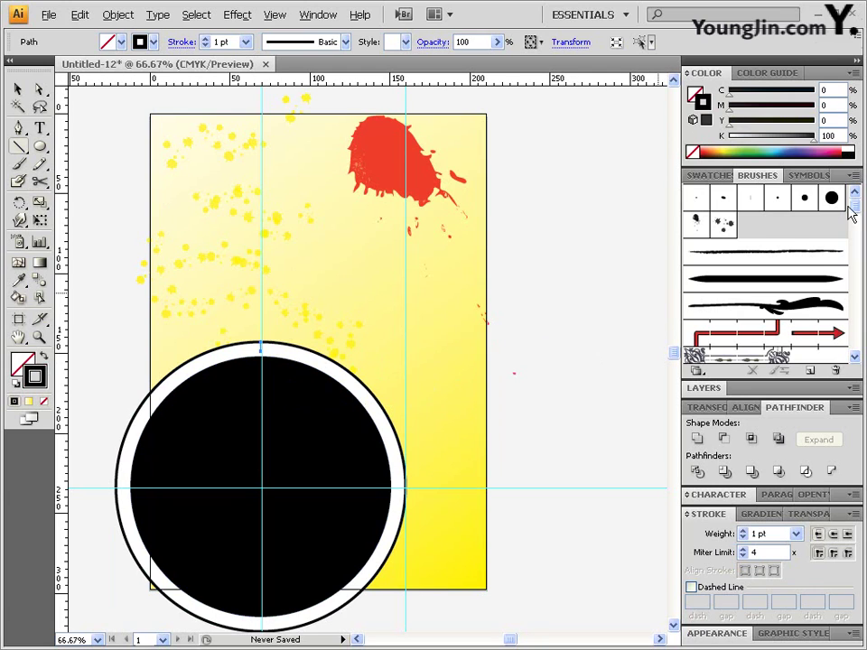
click(758, 534)
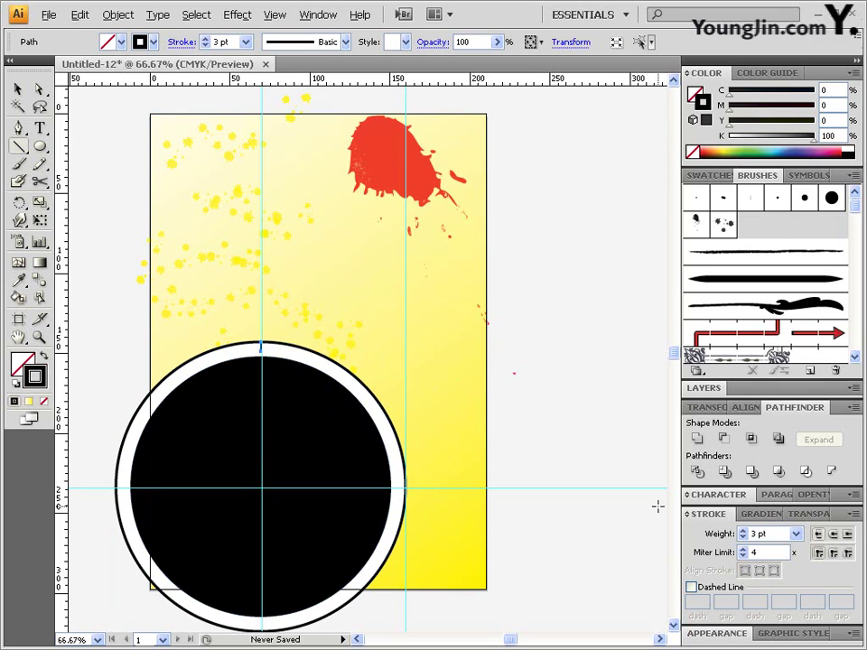
Step: Extend the lower end of the tick line down to the edge of the black circle, then deselect it
click(38, 88)
drag(85, 255, 305, 475)
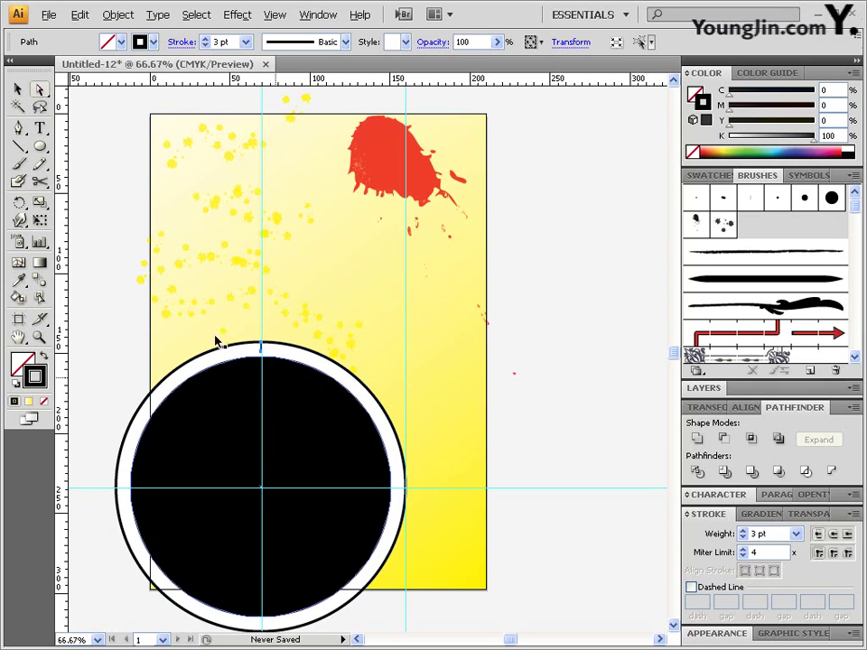
drag(124, 276, 430, 421)
click(124, 338)
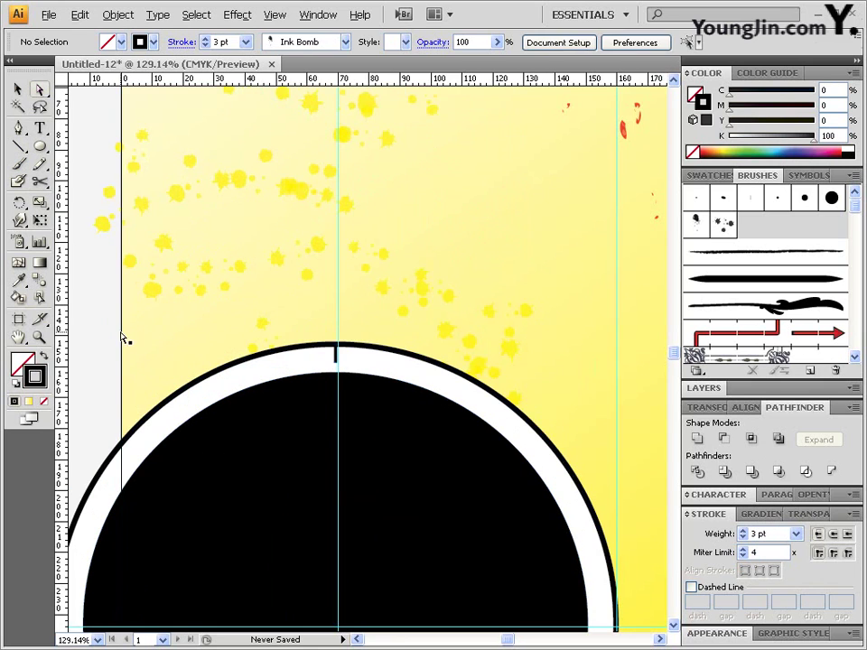
drag(338, 364, 337, 370)
click(336, 366)
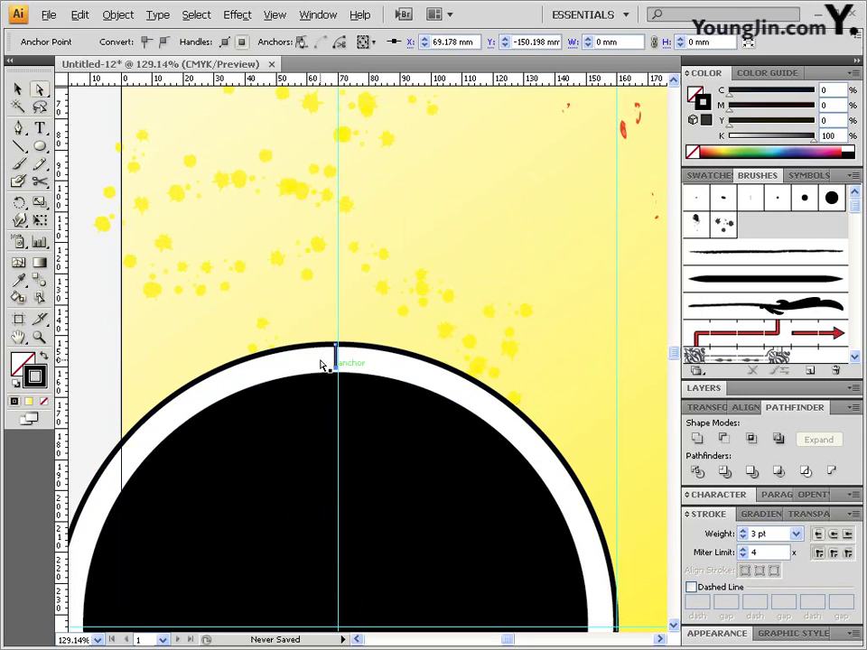
key(ctrl+shift+a)
Step: Create a copy of the tick line rotated by 20° around the centre of the circles
key(ctrl+minus)
key(ctrl+minus)
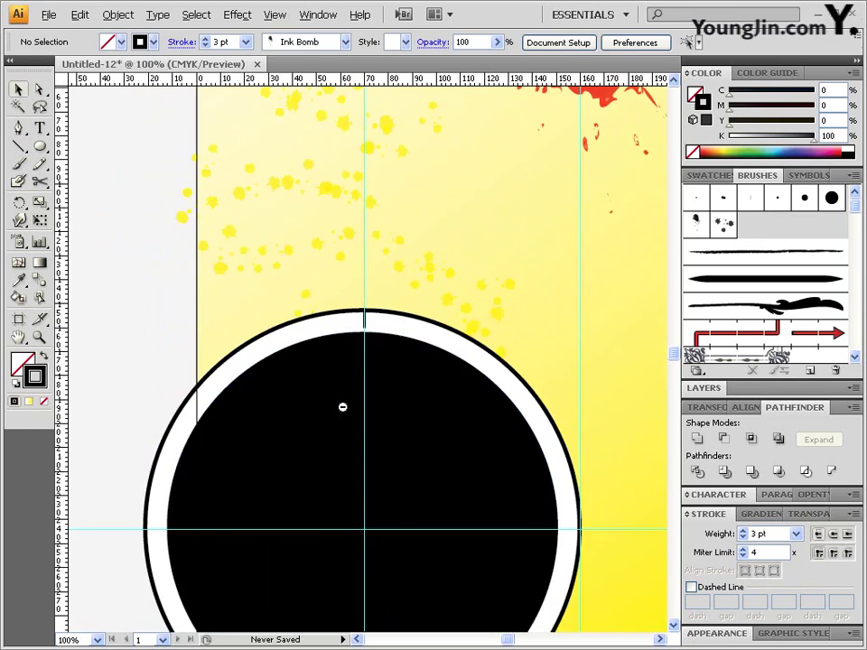
drag(327, 417, 320, 413)
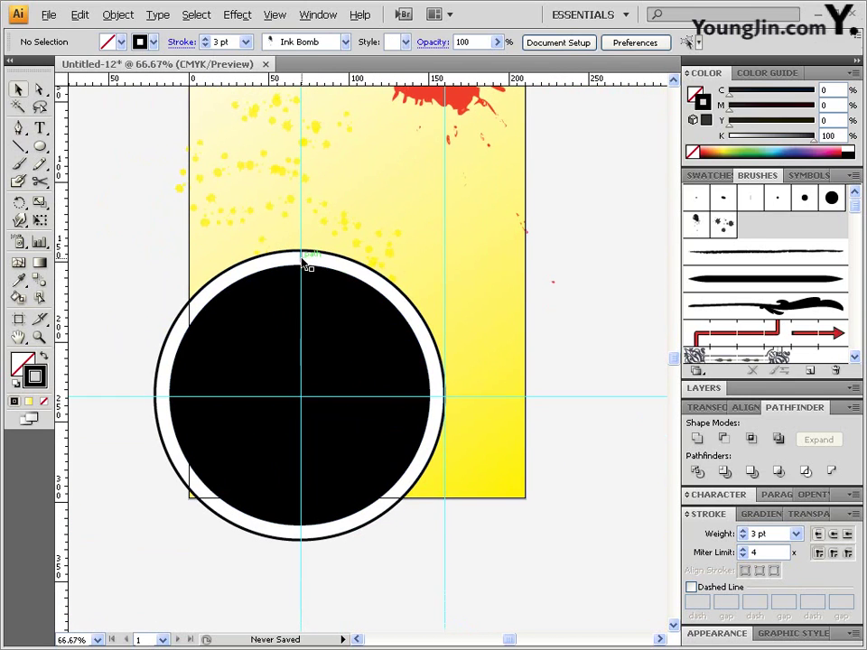
click(302, 256)
key(r)
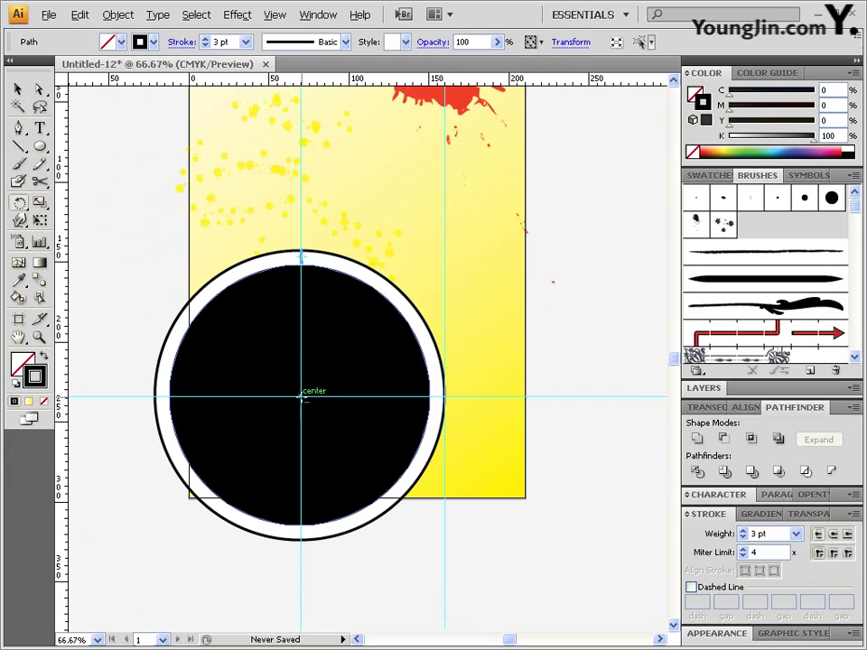
alt+click(301, 396)
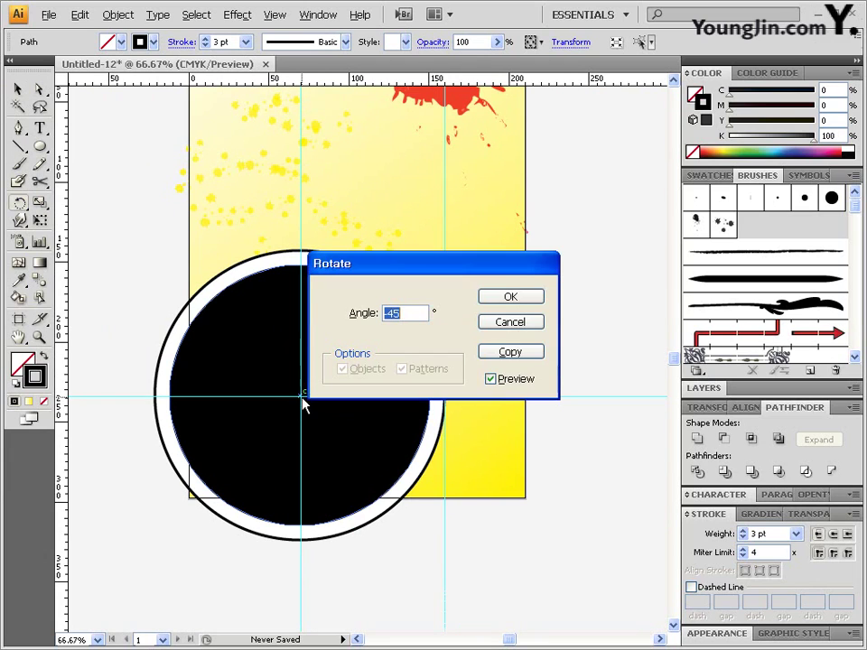
double_click(406, 312)
text(20)
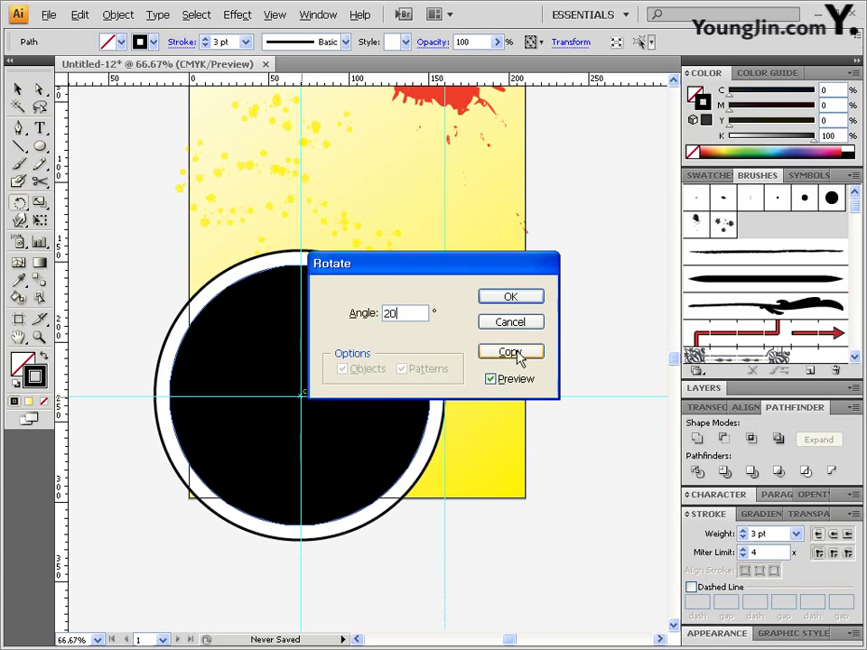
click(508, 353)
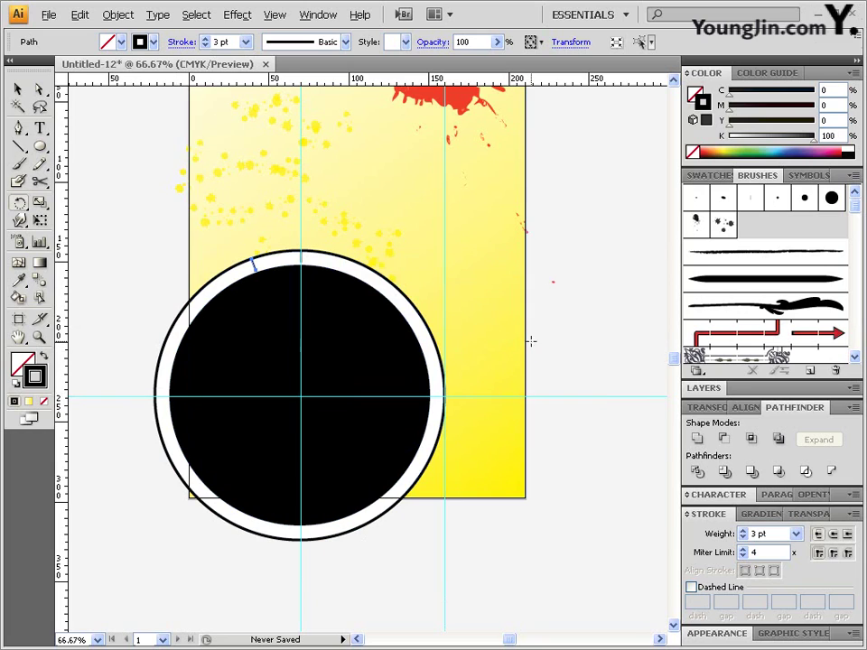
Step: Repeat the 20° rotated copy of the tick line until the marks go all the way around the white ring
key(ctrl+d)
key(ctrl+d)
key(ctrl+d)
key(ctrl+d)
key(ctrl+d)
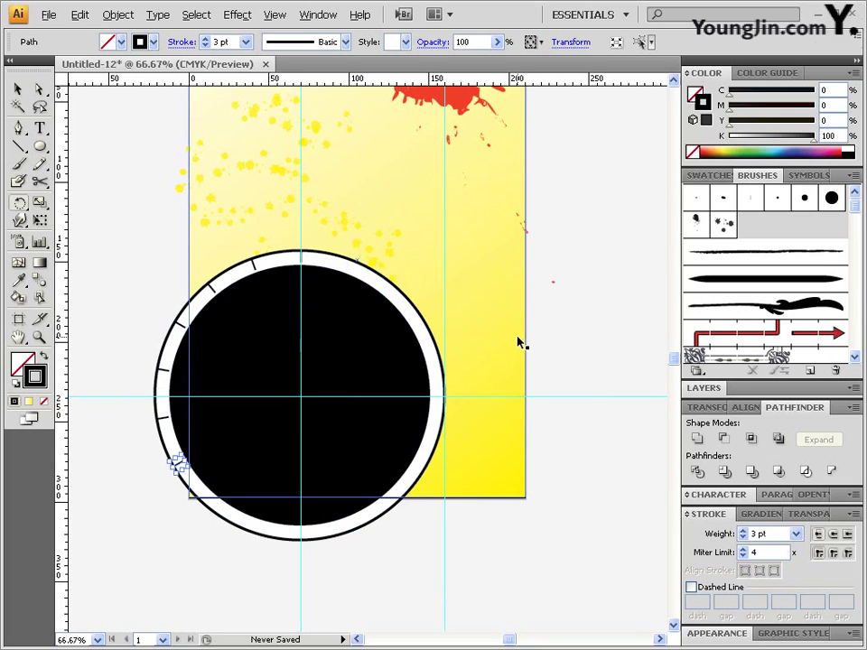
key(ctrl+d)
key(ctrl+d)
key(ctrl+d)
key(ctrl+d)
key(ctrl+d)
key(ctrl+d)
key(ctrl+d)
key(ctrl+d)
key(ctrl+d)
key(ctrl+d)
key(ctrl+d)
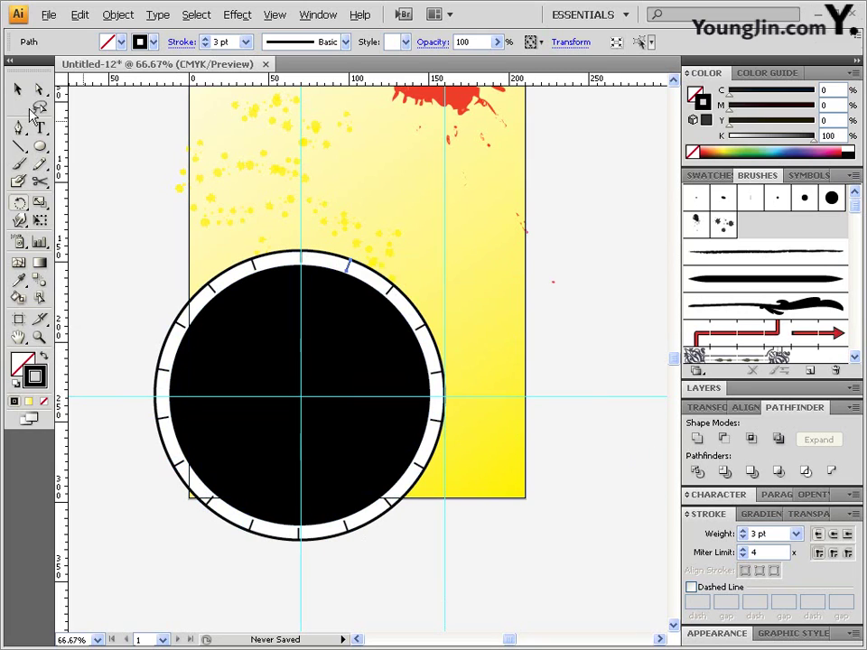
Step: Create a 90% scaled copy of the black circle and fill it with 54% black grey
click(17, 90)
click(290, 337)
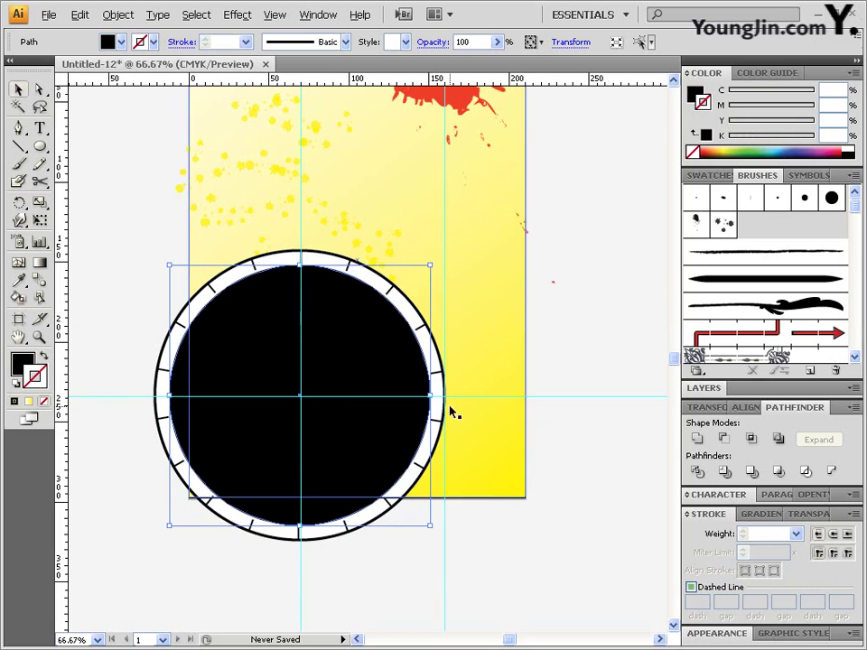
double_click(39, 204)
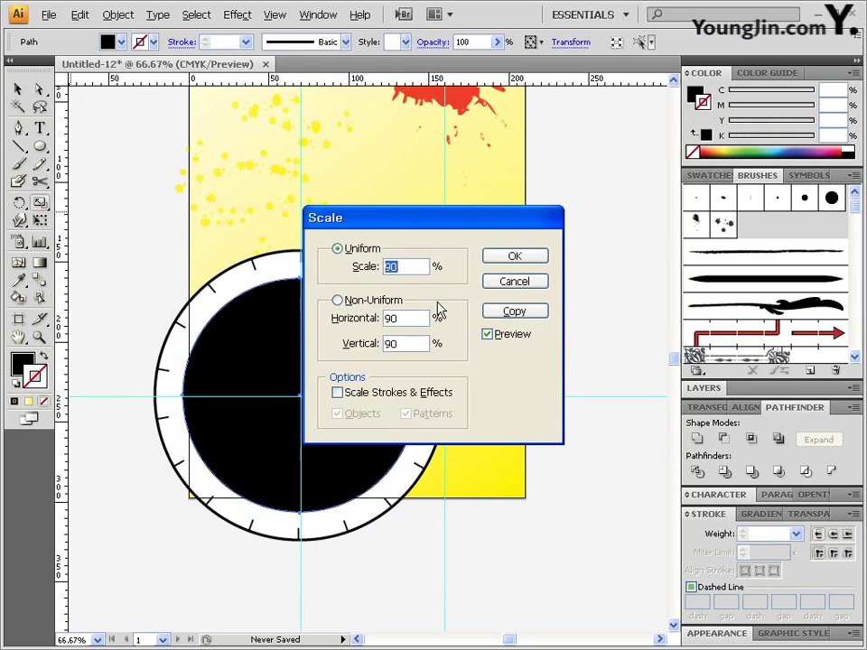
click(528, 313)
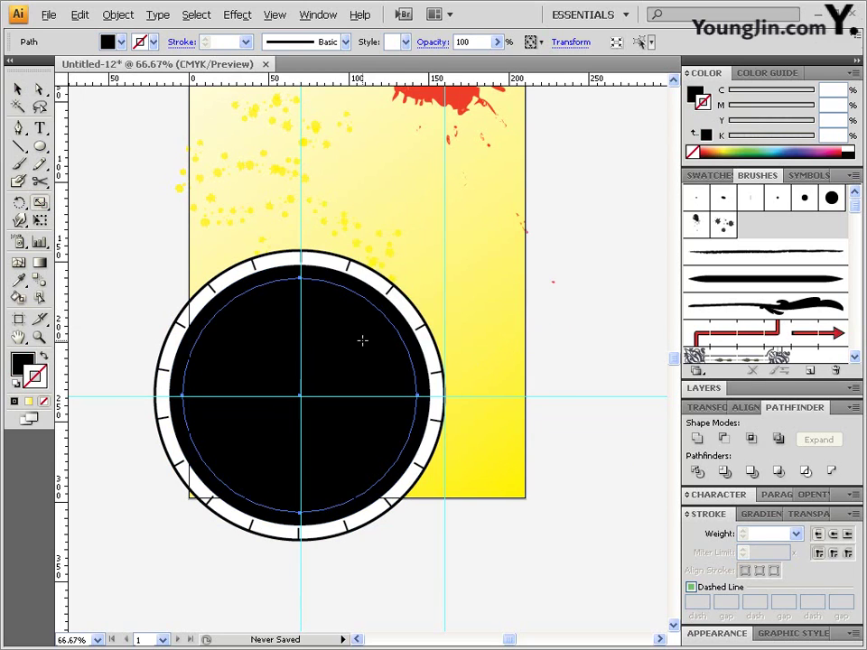
click(25, 362)
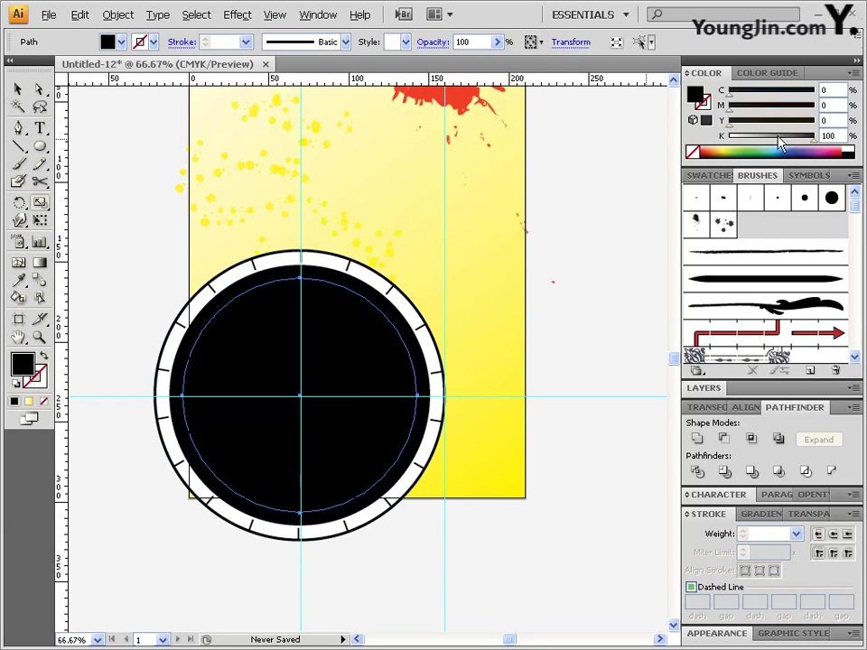
click(778, 141)
Step: Add the point text SPEED just outside the dial, beyond the page's left edge, and select it as an object
click(40, 128)
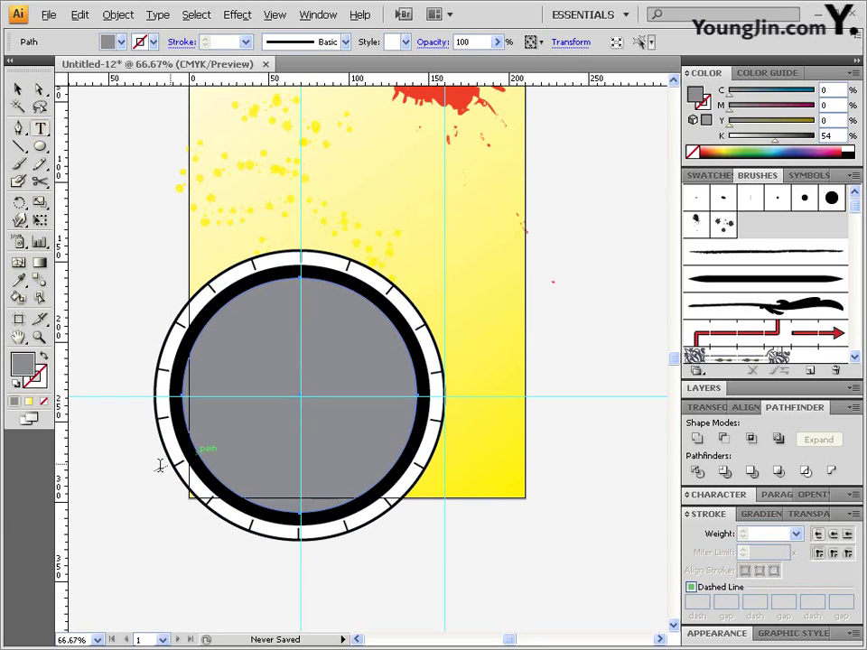
click(123, 436)
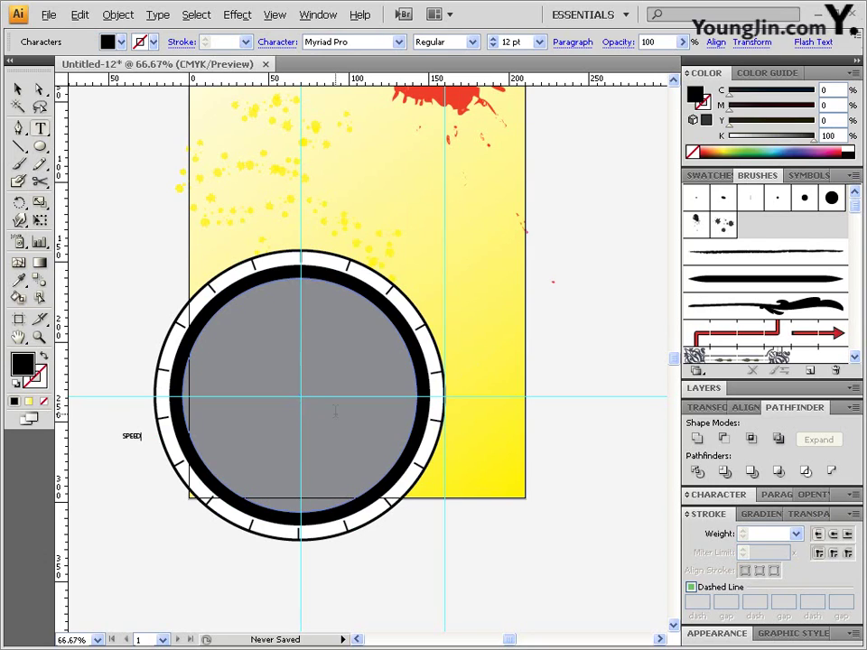
click(17, 89)
click(17, 89)
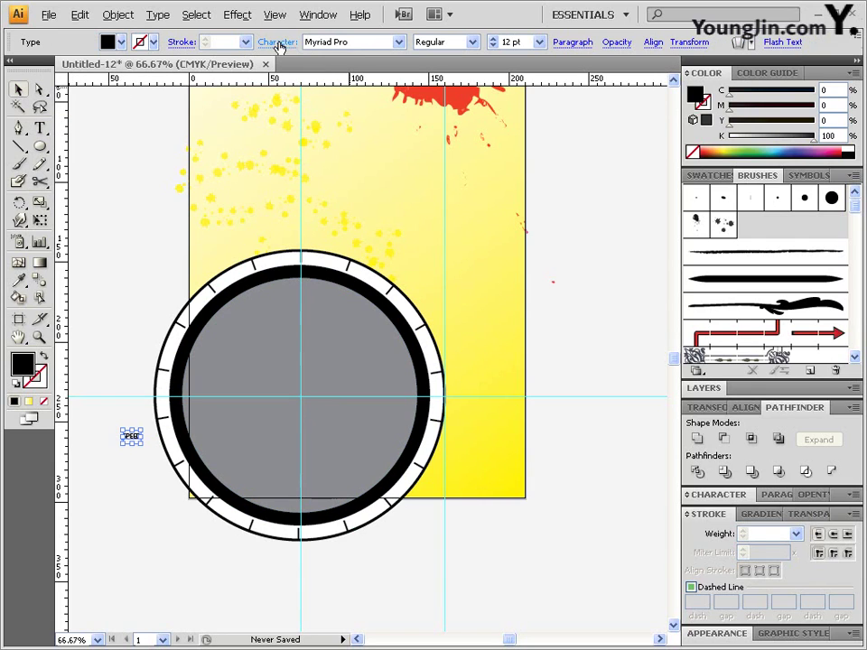
Step: Format the SPEED text as Arial Bold at 180 pt with a white fill, then deselect it
click(405, 54)
click(574, 117)
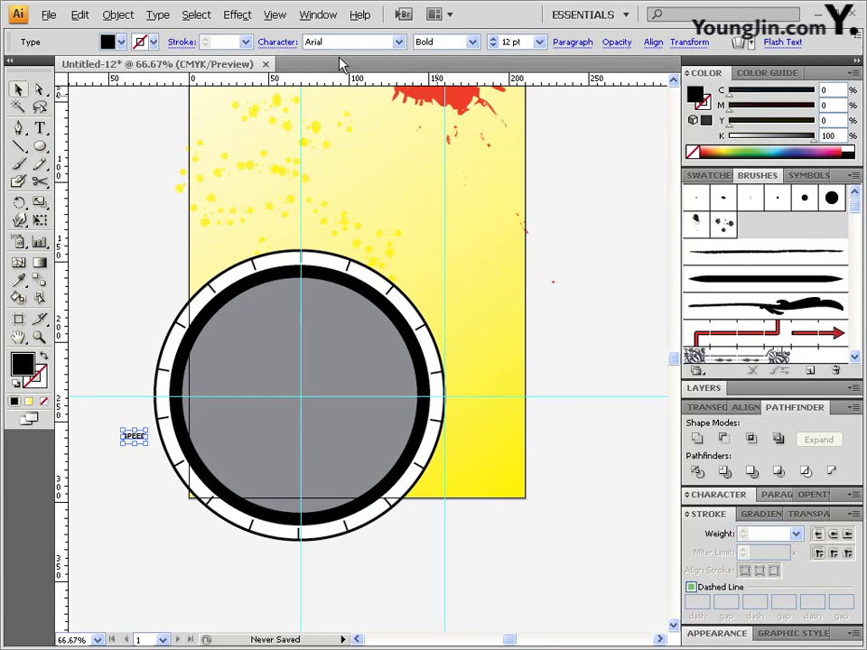
click(511, 42)
text(180)
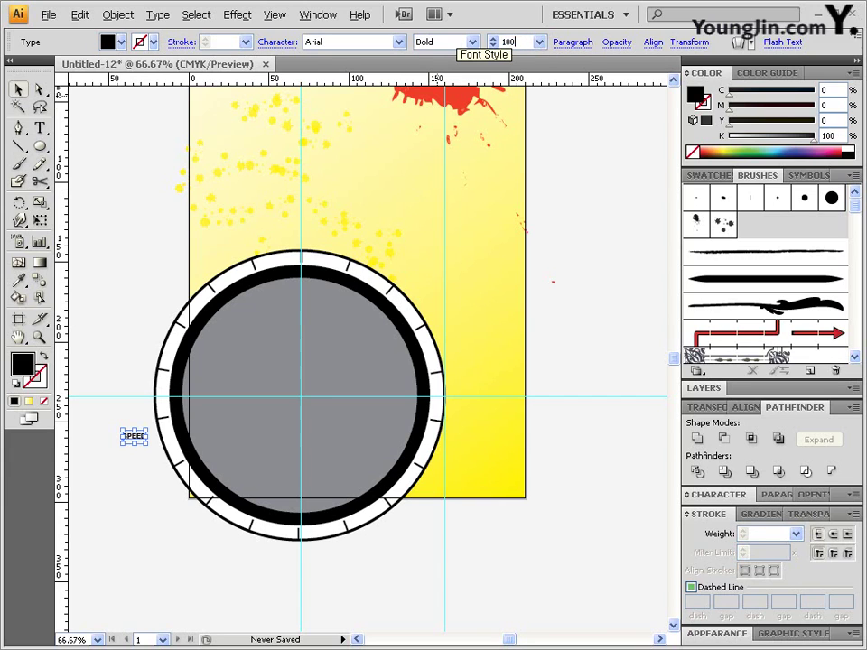
key(Return)
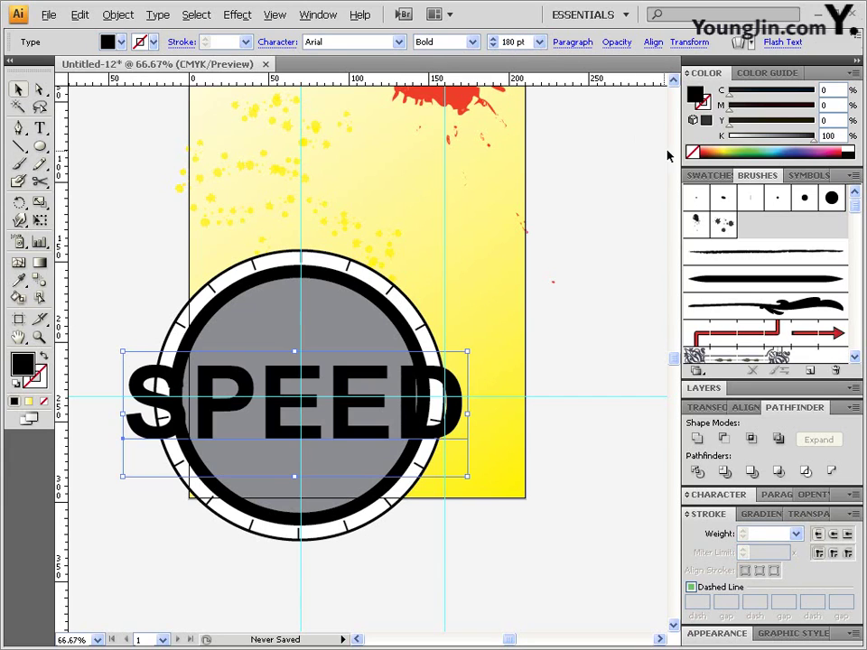
click(850, 142)
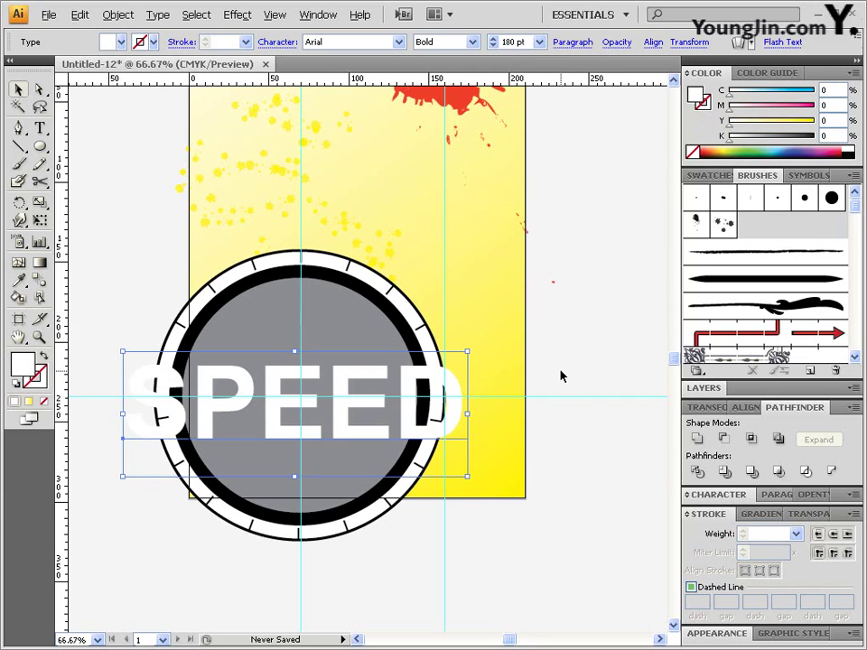
click(581, 347)
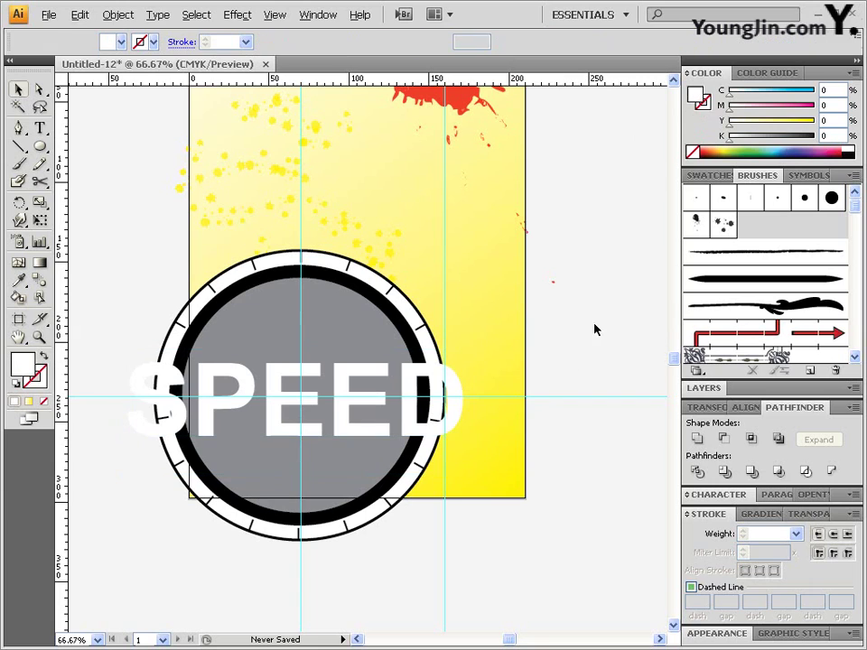
Step: Bring the grey circle in the dial's center to the front, above the SPEED text
click(368, 330)
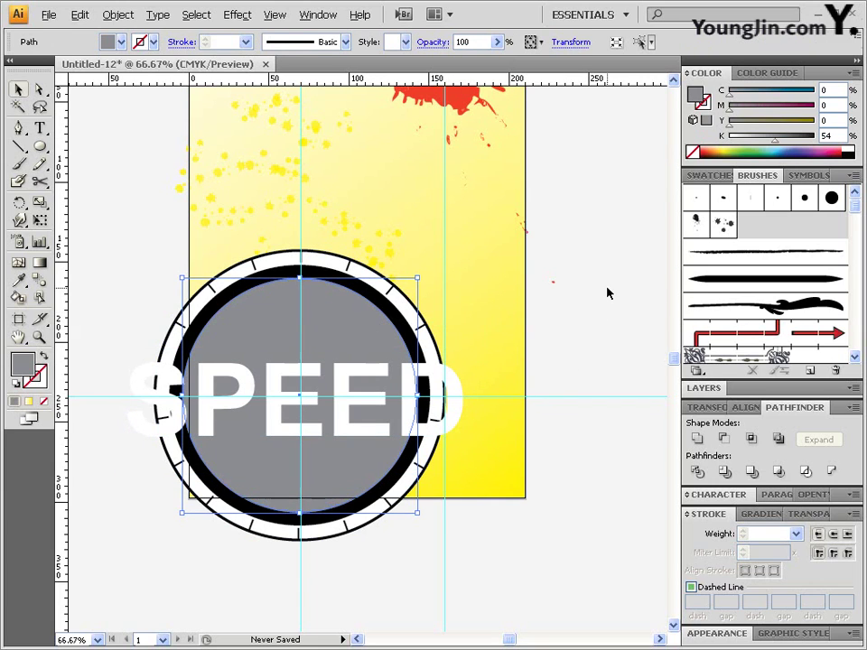
click(117, 15)
mouse_move(135, 48)
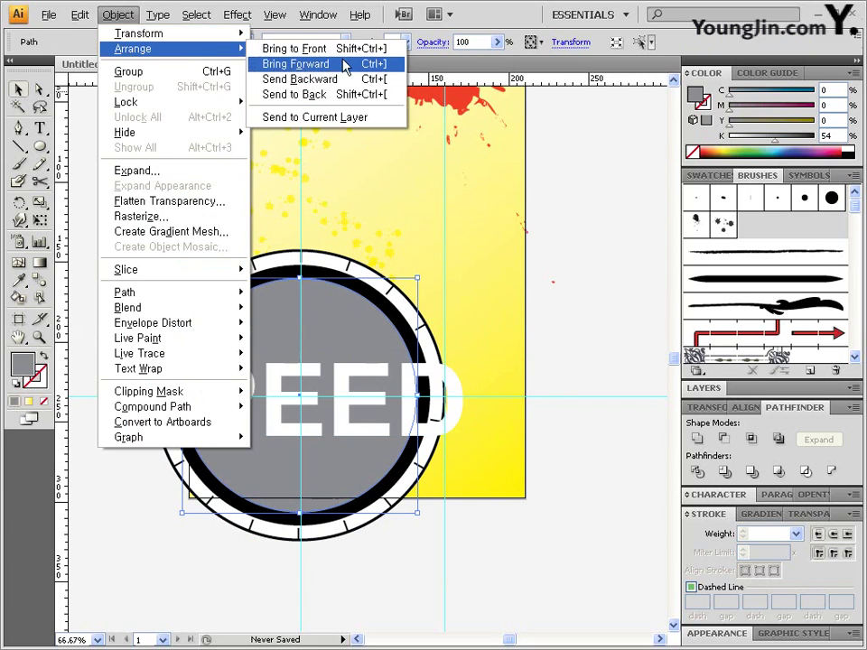
click(354, 49)
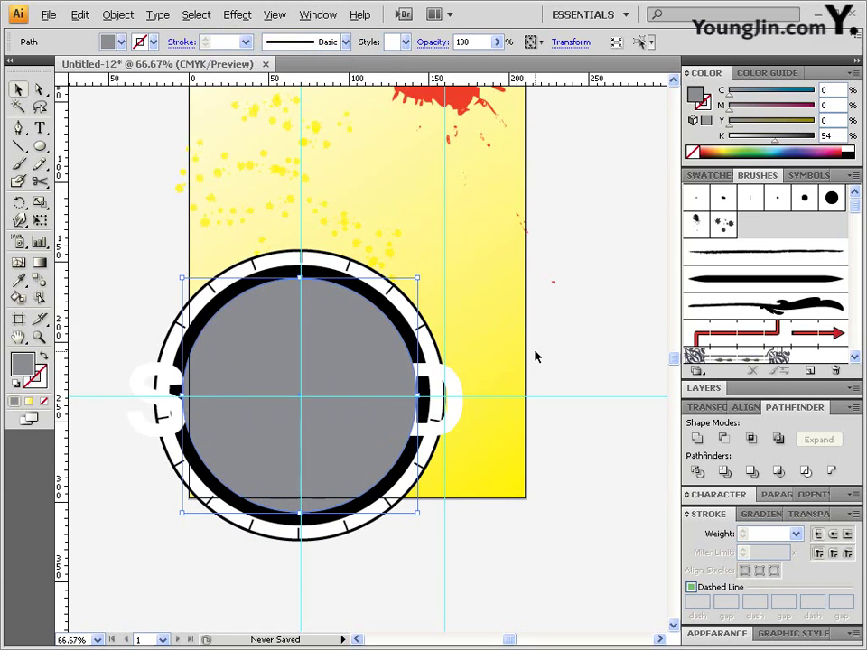
Step: Distort the SPEED text into the grey circle's shape with an envelope made from the top object
shift+click(170, 408)
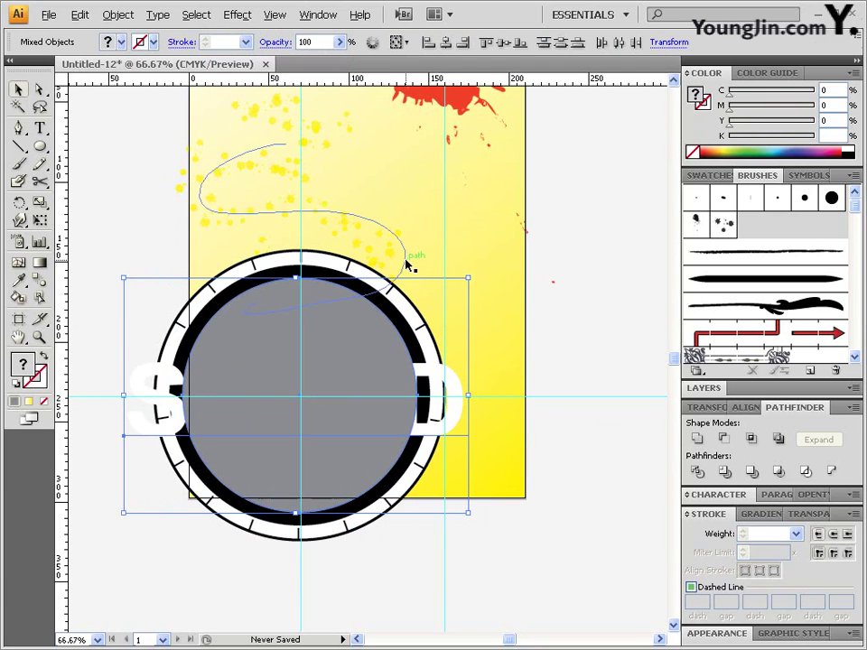
click(118, 14)
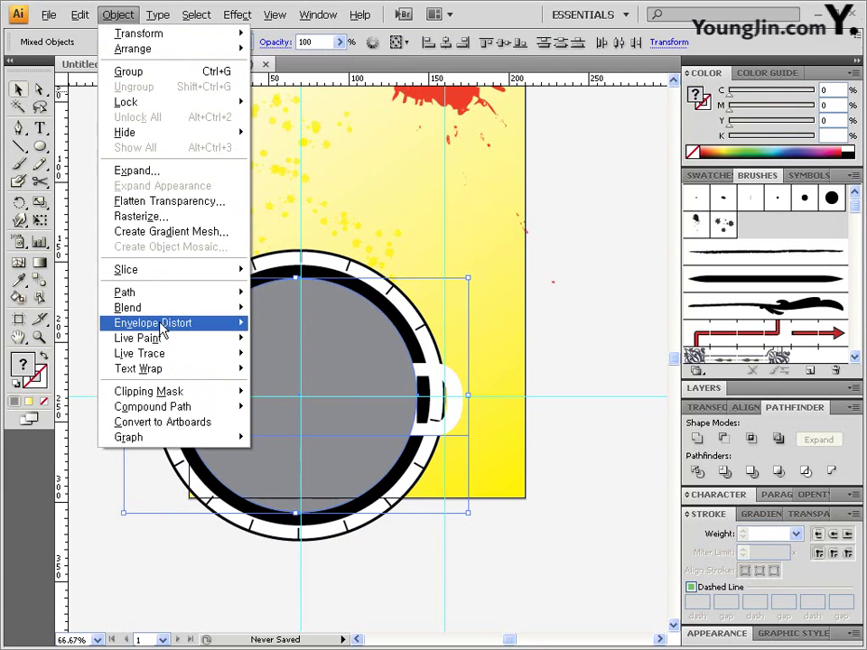
mouse_move(152, 325)
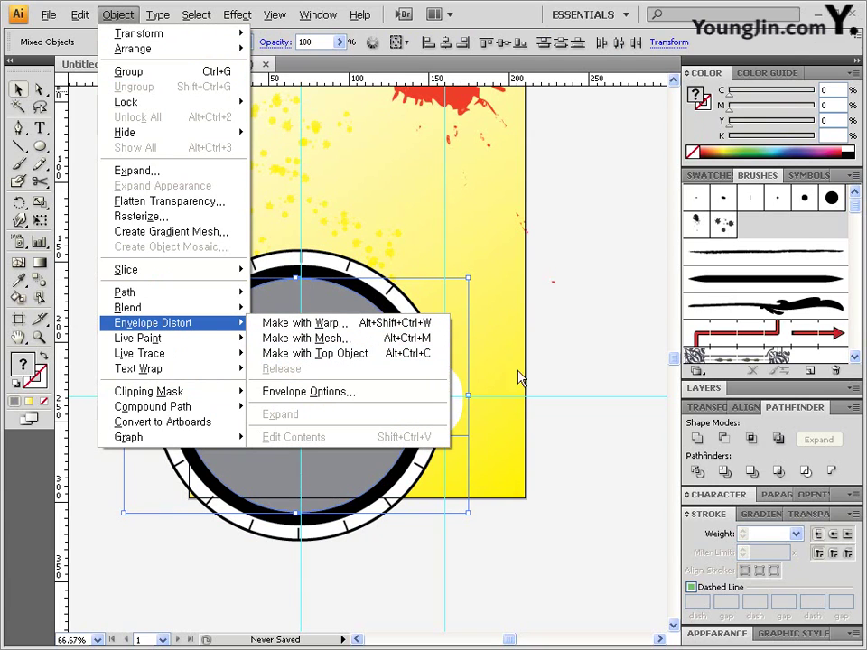
click(383, 12)
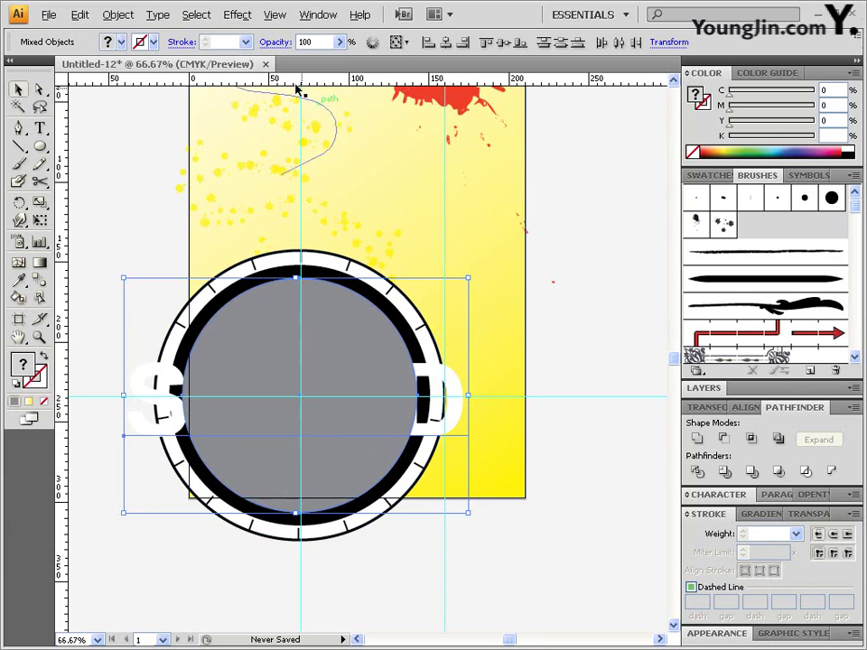
click(158, 15)
mouse_move(117, 14)
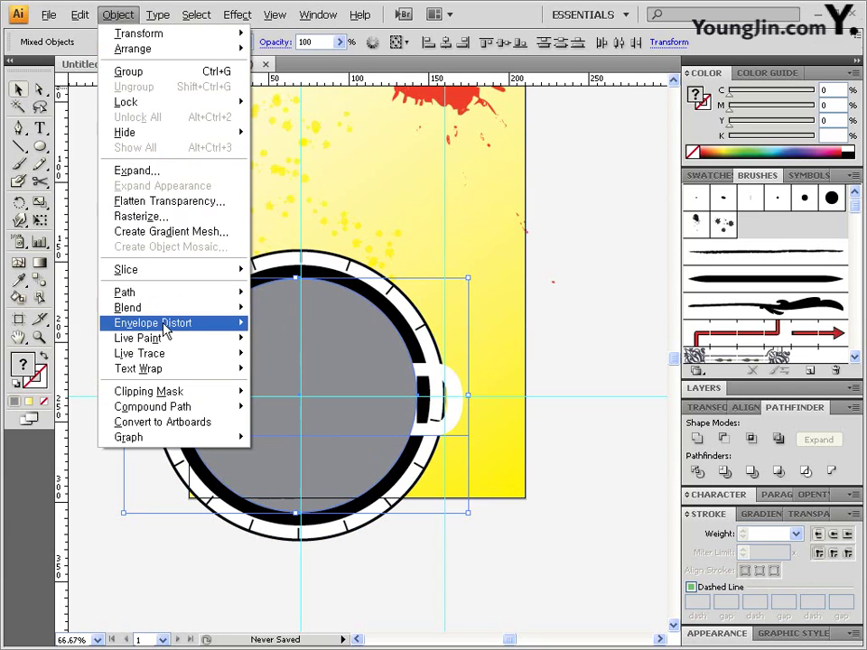
mouse_move(216, 323)
click(341, 358)
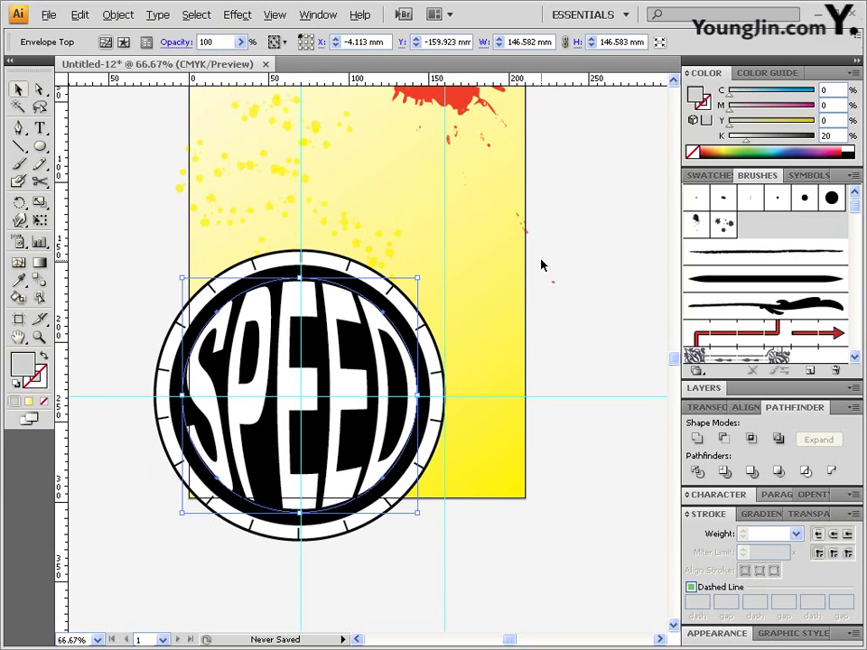
Step: Draw an open S-shaped Pen curve from just past the page's right edge across the dial to beyond its lower-left side
click(18, 128)
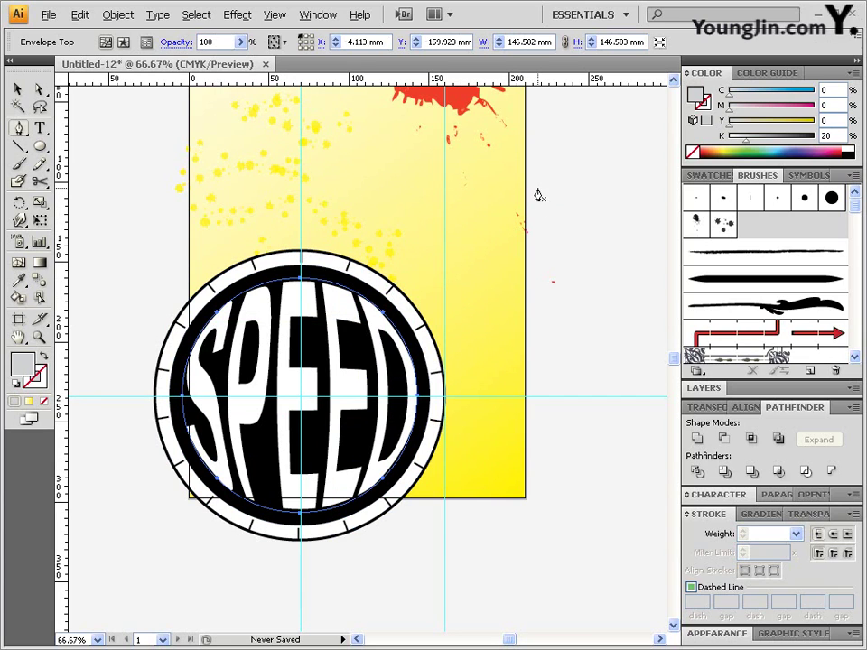
click(275, 15)
click(327, 470)
click(534, 194)
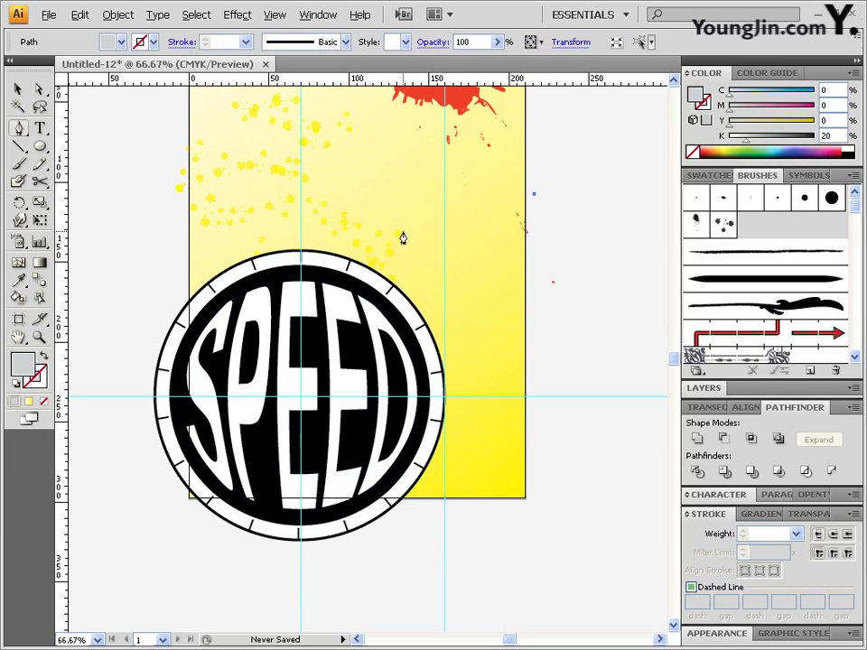
drag(394, 248, 345, 314)
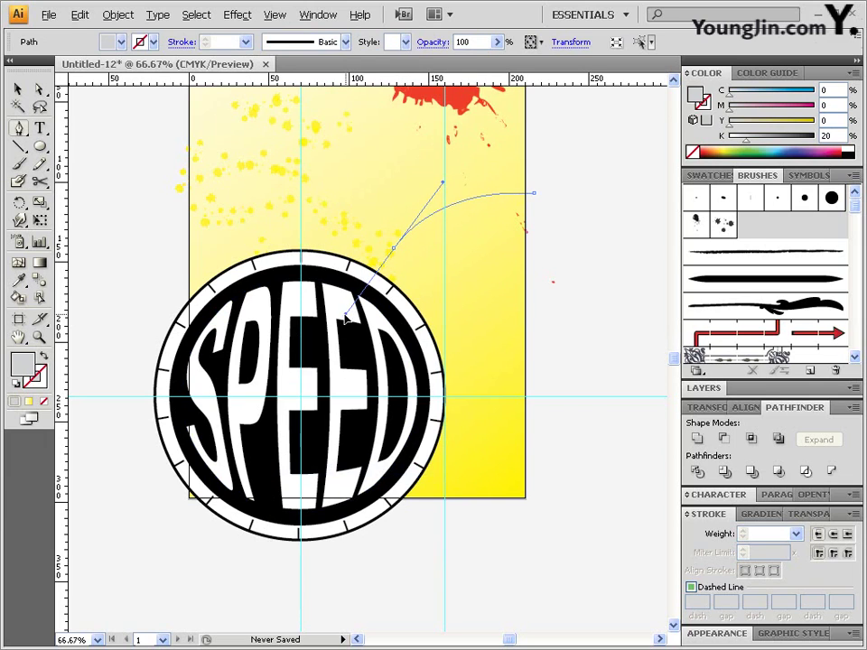
ctrl+click(134, 481)
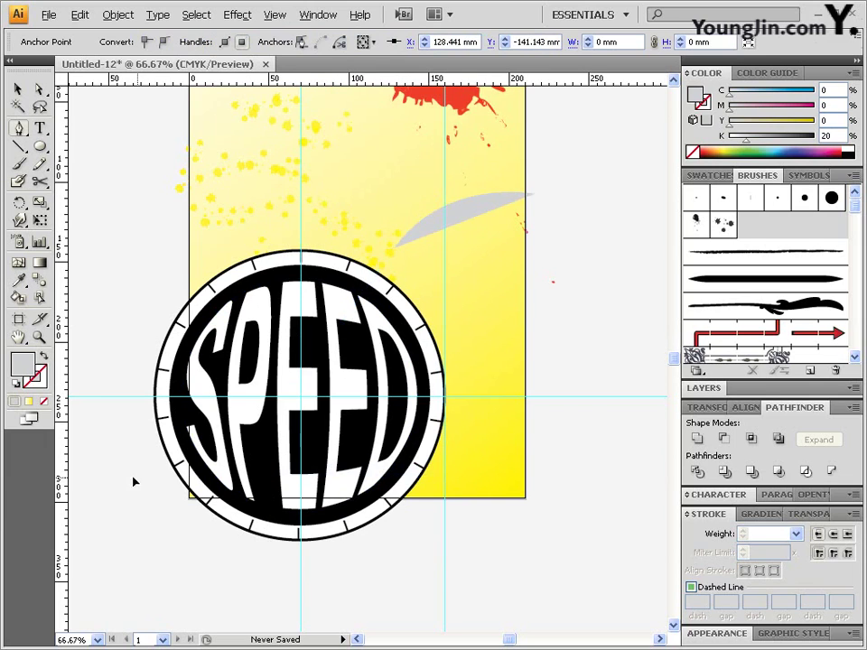
drag(133, 481, 156, 493)
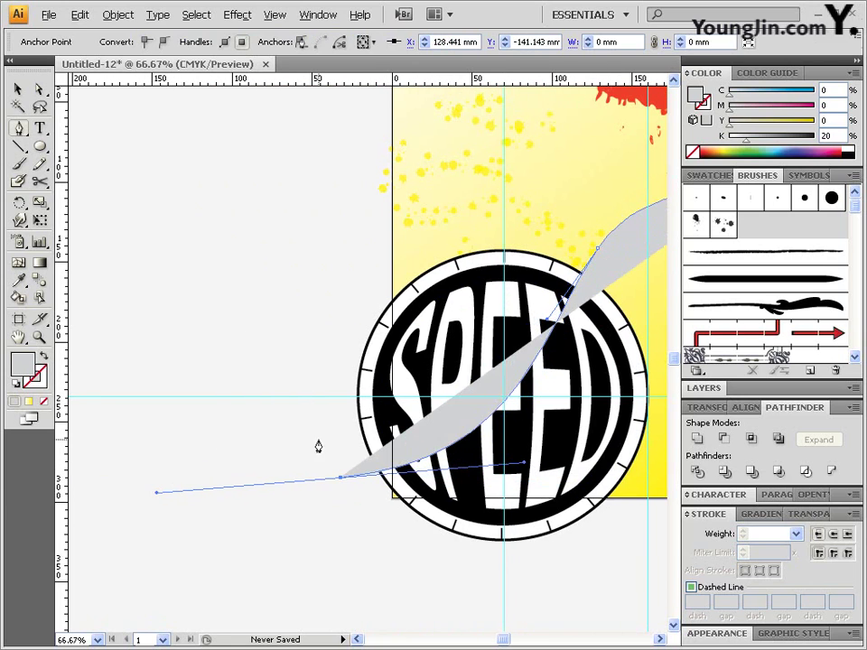
scroll(485, 366, right, 5)
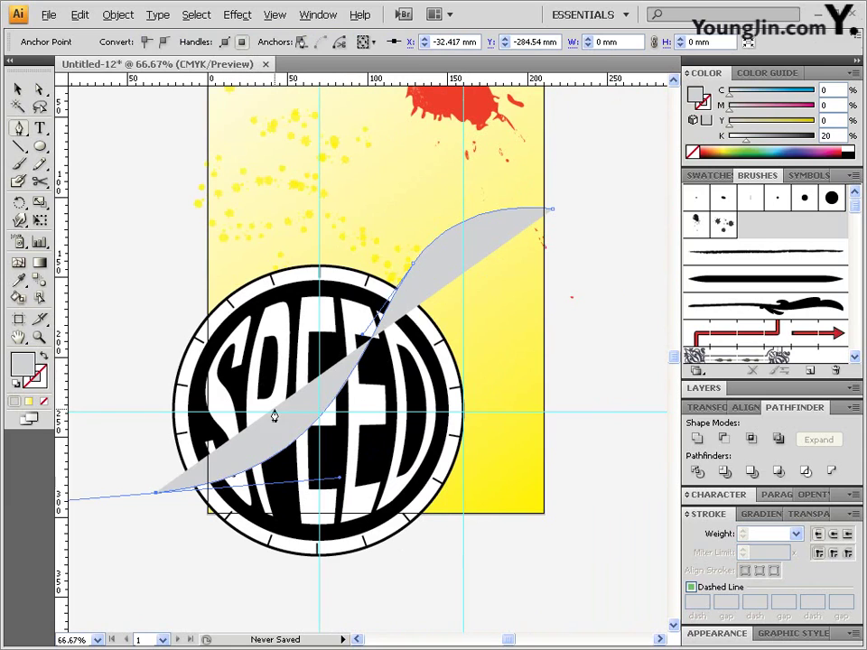
Step: Swap the curve's fill and stroke, and set the stroke color to C 20, M 0, Y 100, K 0
click(41, 359)
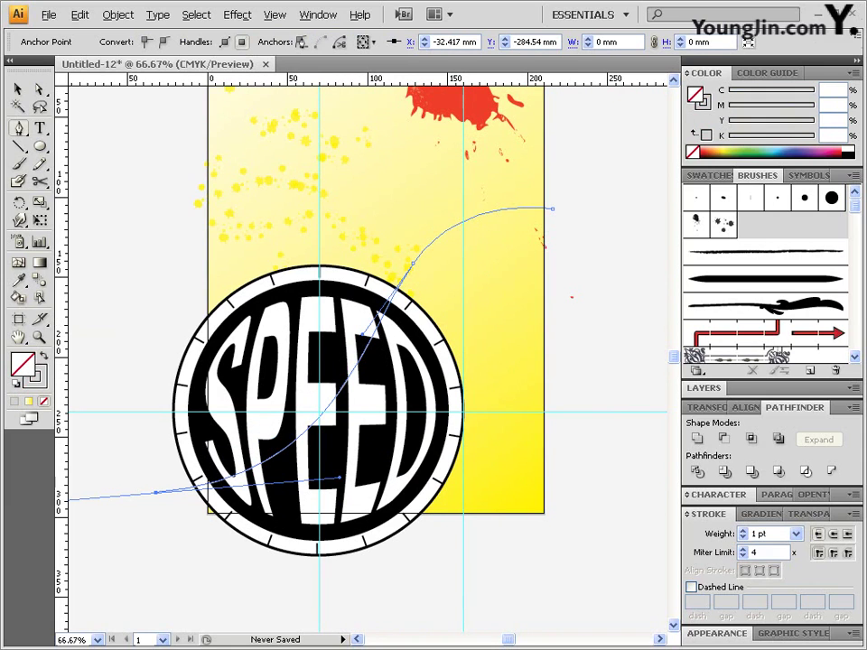
click(740, 109)
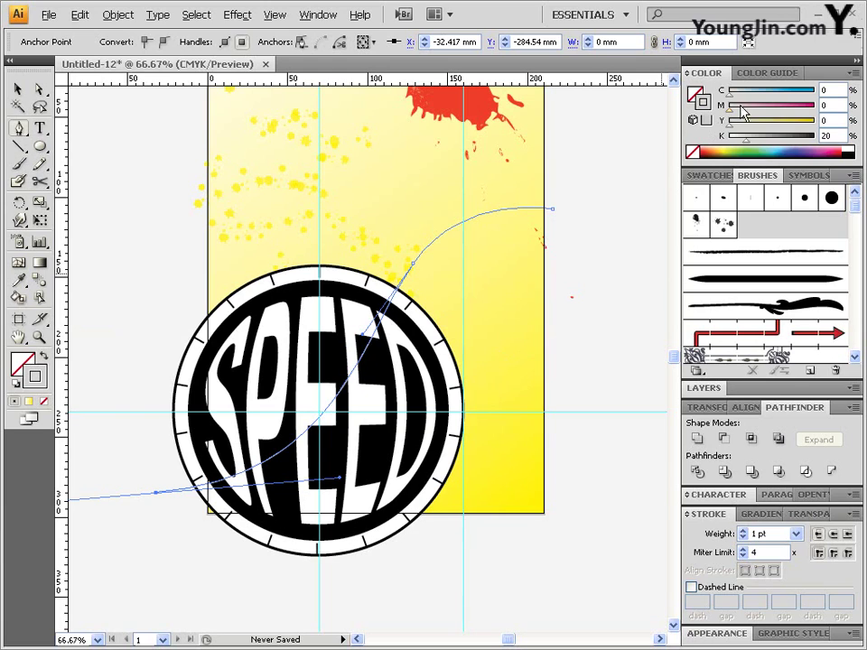
click(832, 90)
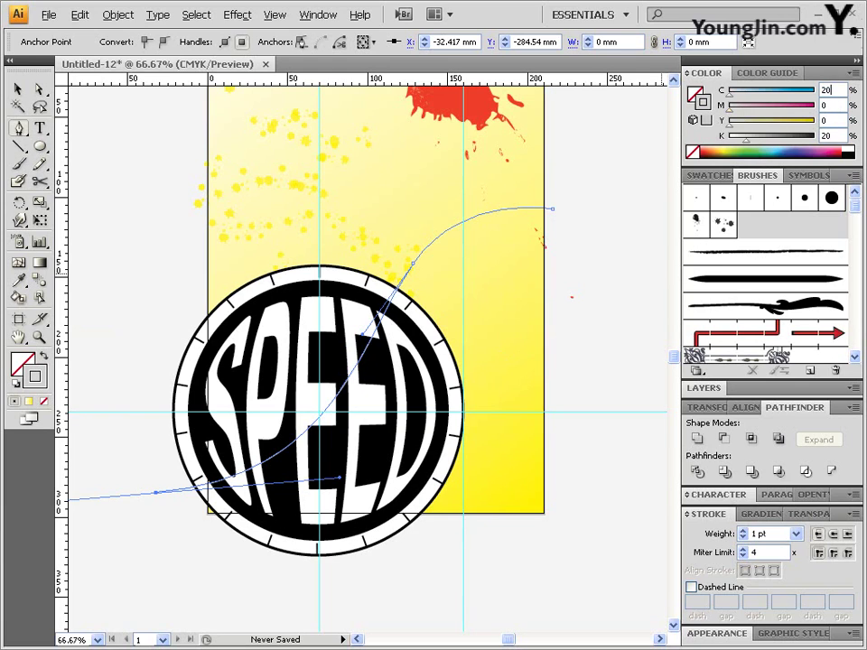
key(Tab)
text(100)
key(Tab)
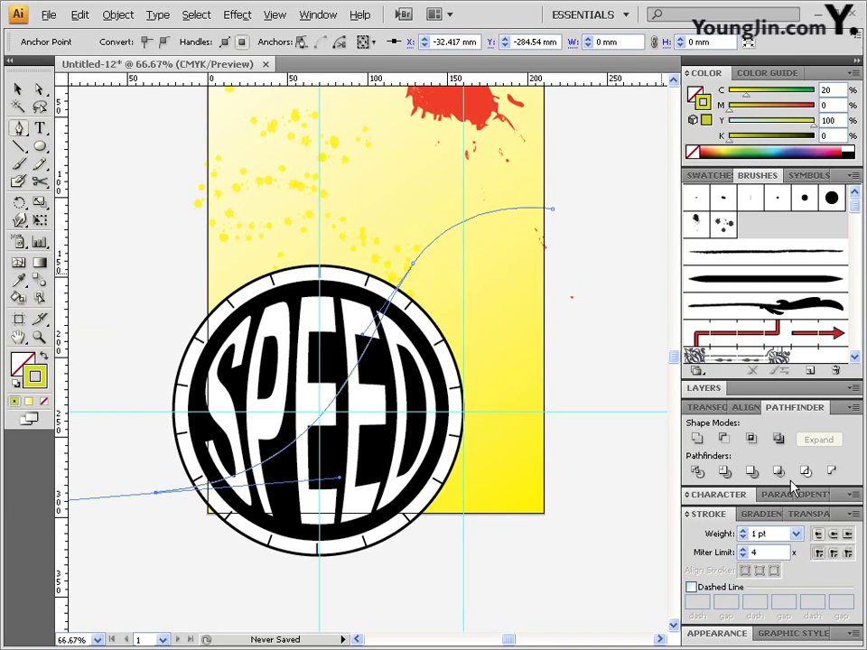
Step: Set the curve's stroke weight to 2 pt and its opacity to 20%, and deselect it
click(796, 534)
click(764, 316)
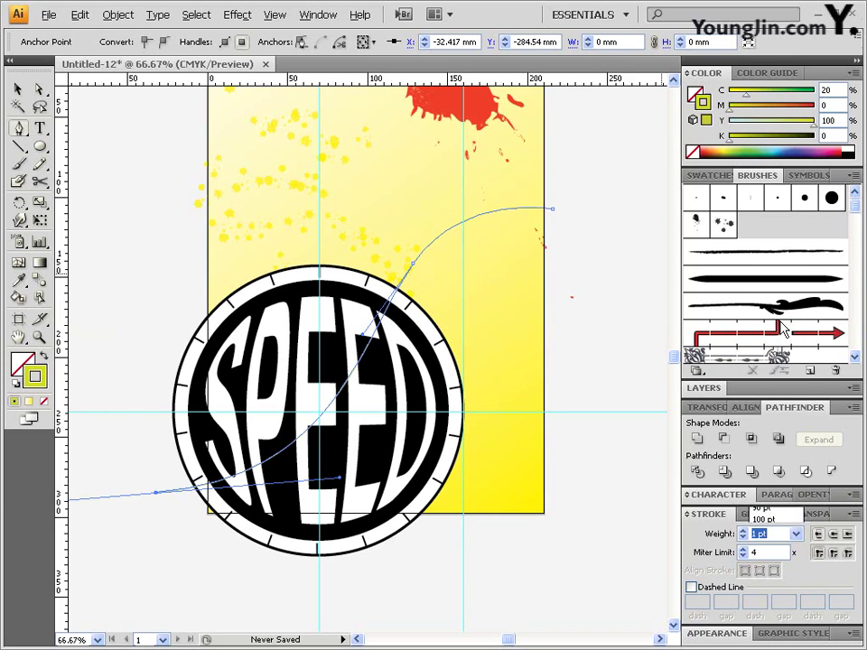
key(ctrl)
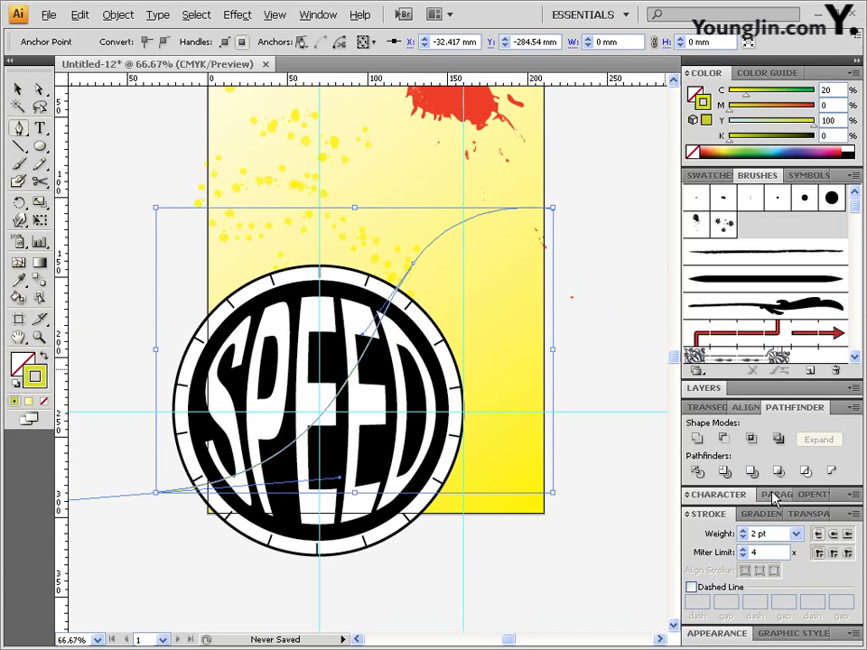
click(822, 514)
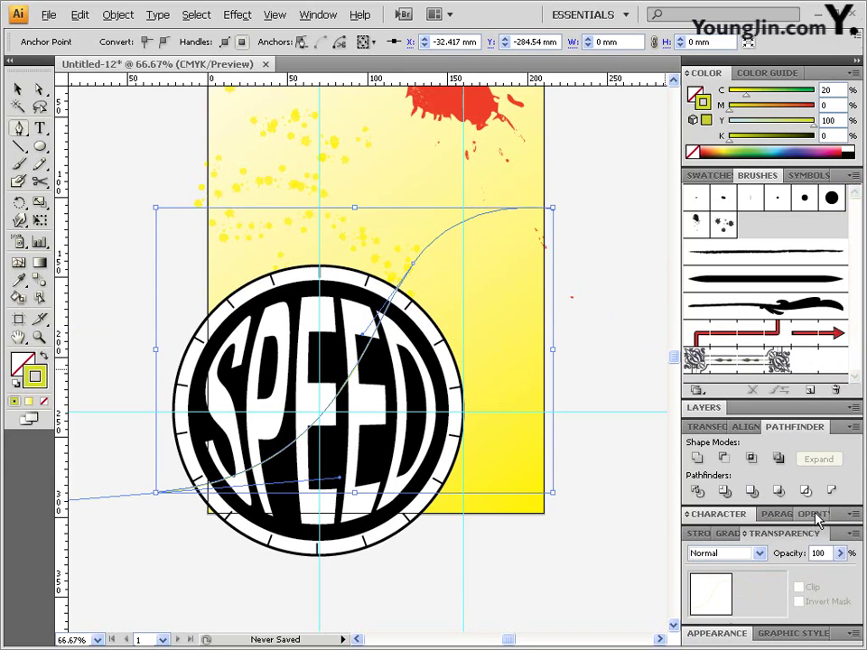
click(818, 553)
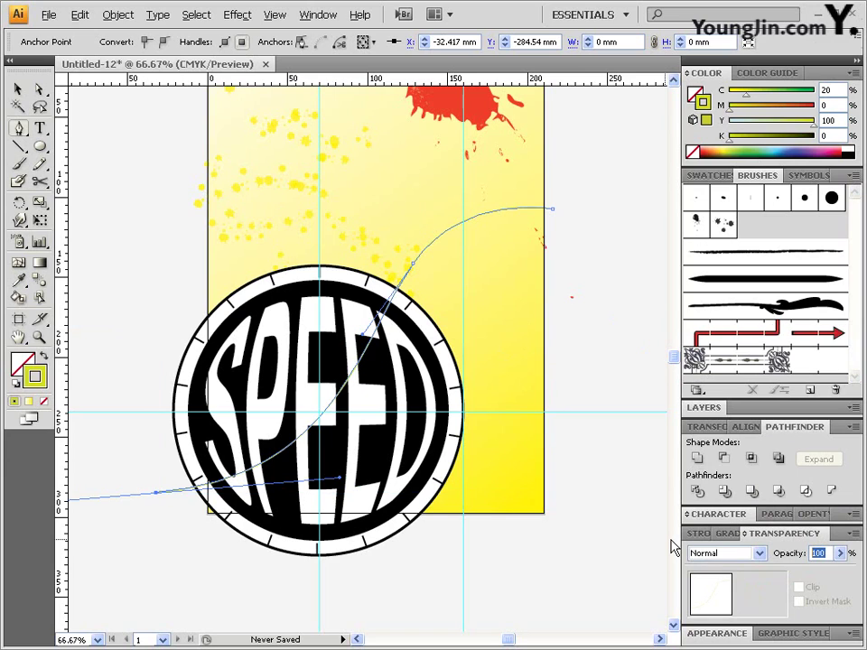
text(20)
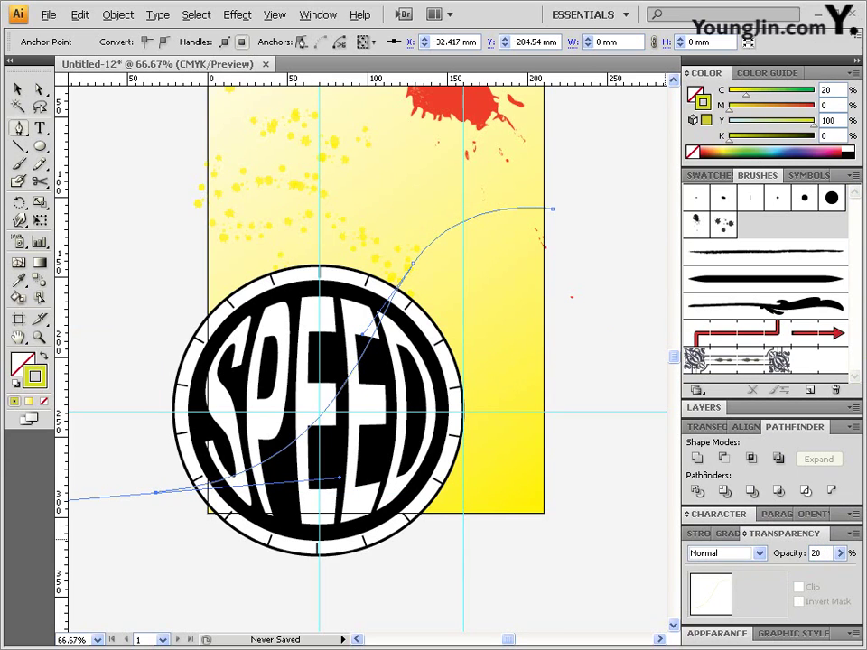
ctrl+click(547, 250)
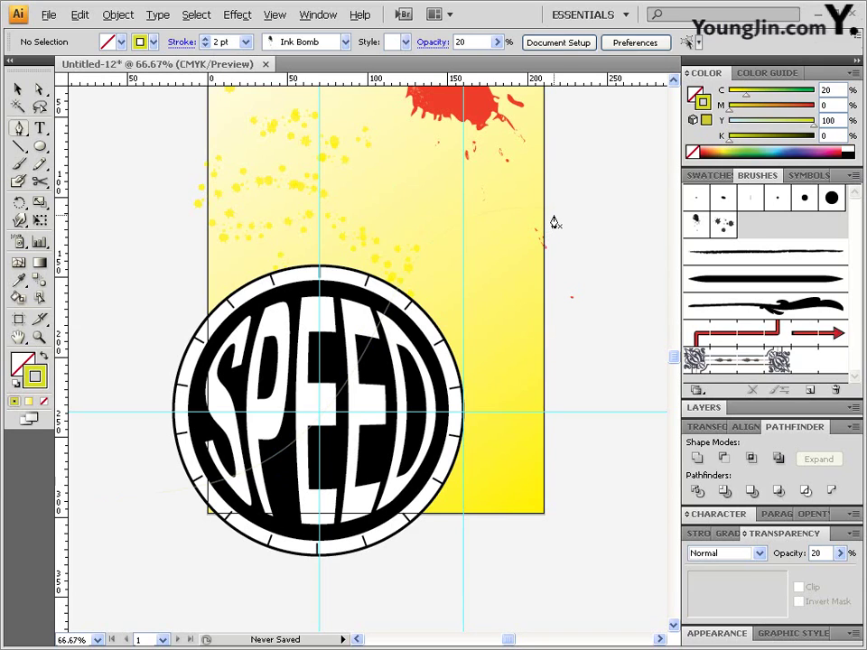
Step: Draw a second, steeper Pen curve from just below the first curve's right end down to the dial's bottom edge
click(553, 217)
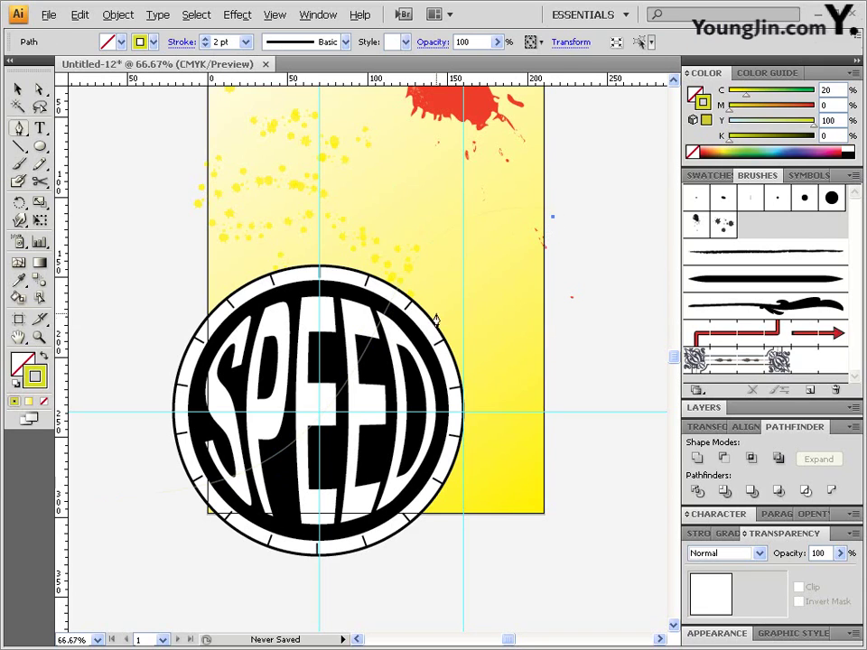
drag(437, 320, 418, 414)
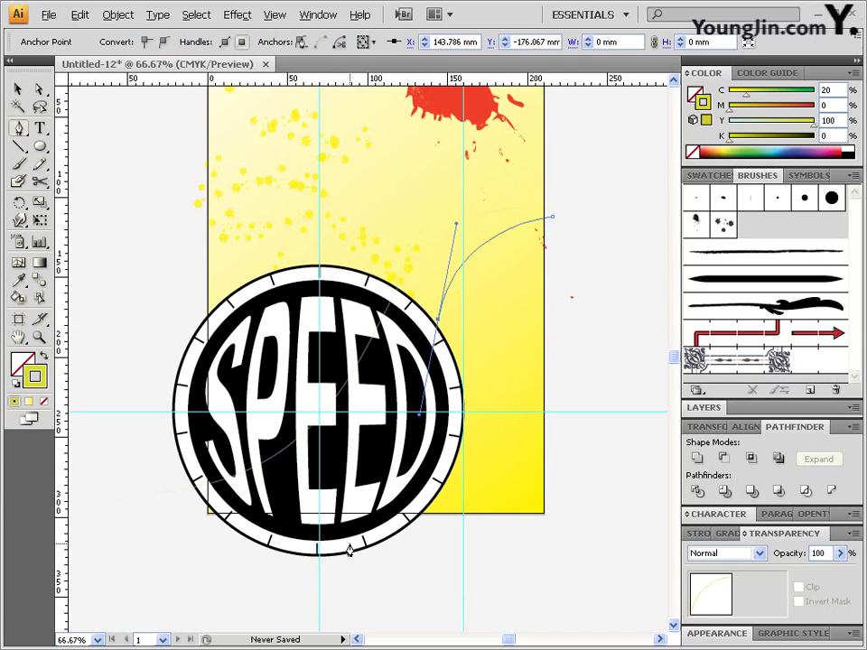
key(v)
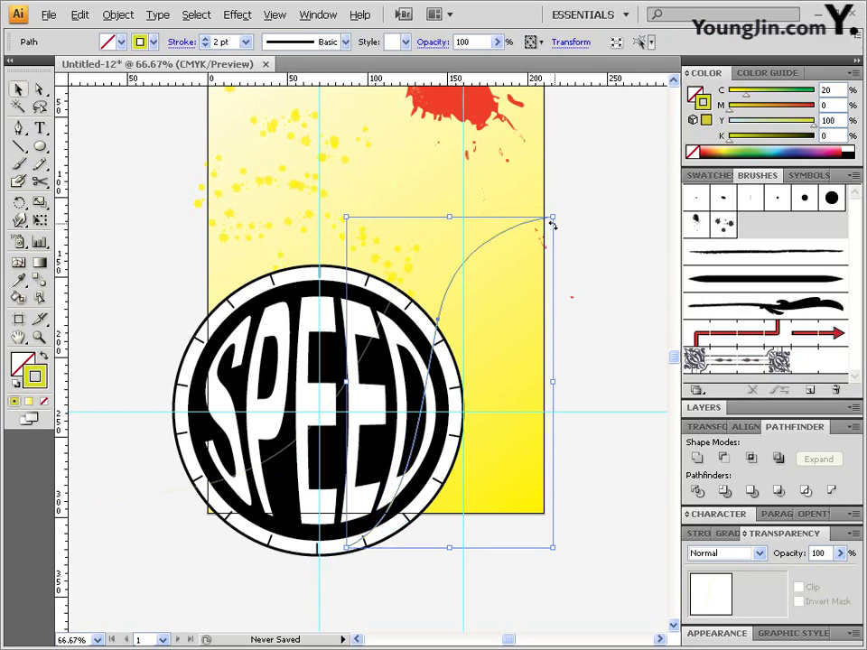
Step: Select both S-shaped curves and make a blend between them
drag(566, 217, 549, 195)
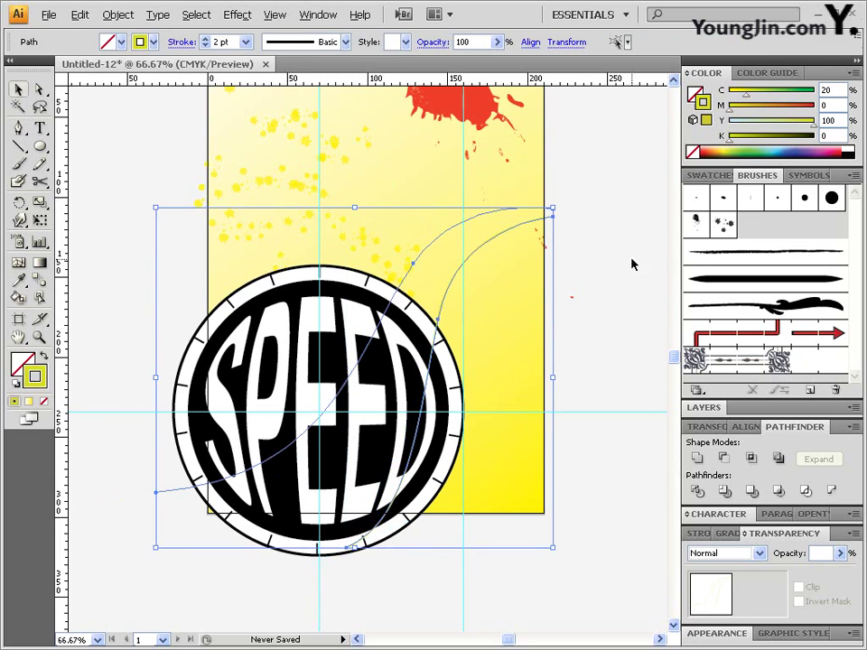
click(117, 15)
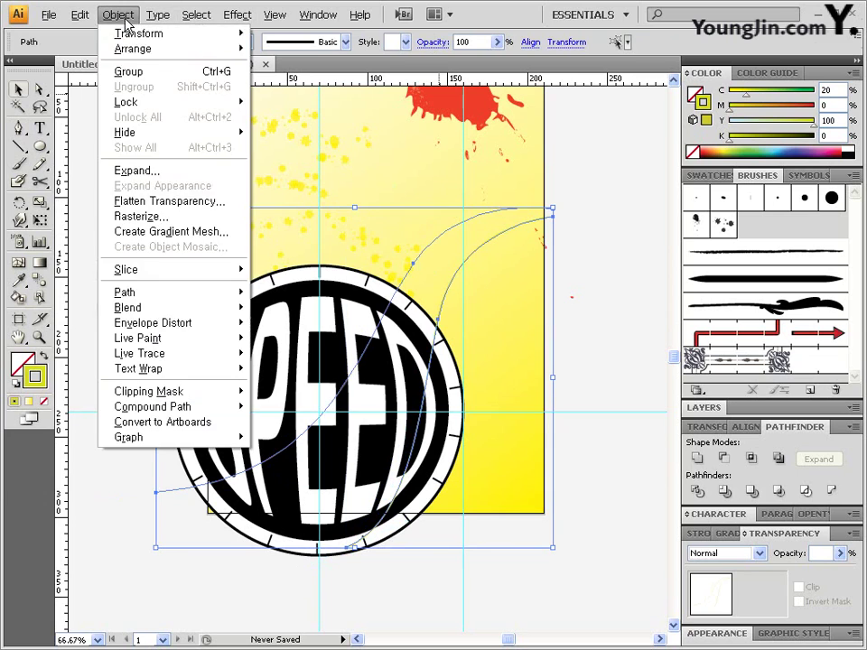
mouse_move(120, 308)
click(259, 309)
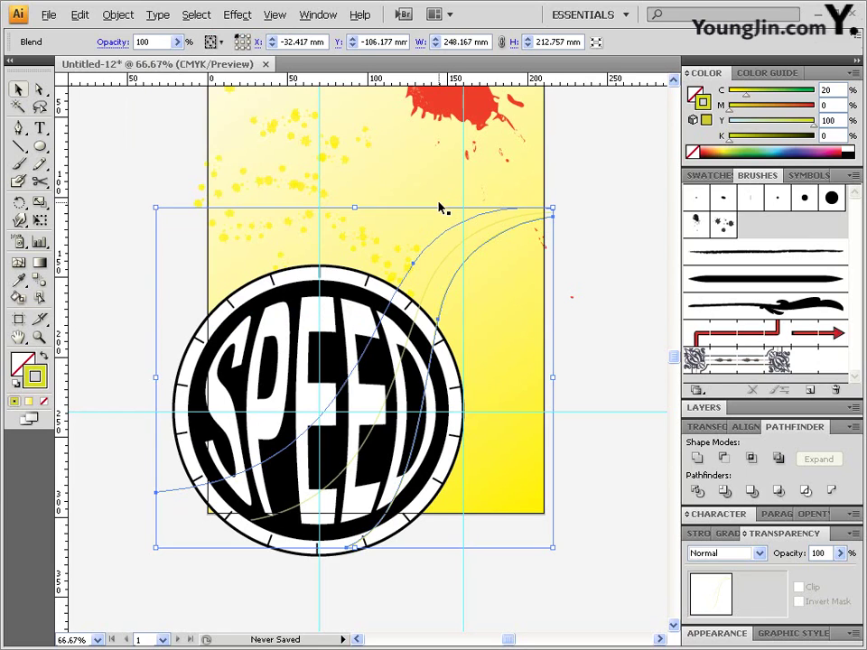
click(117, 15)
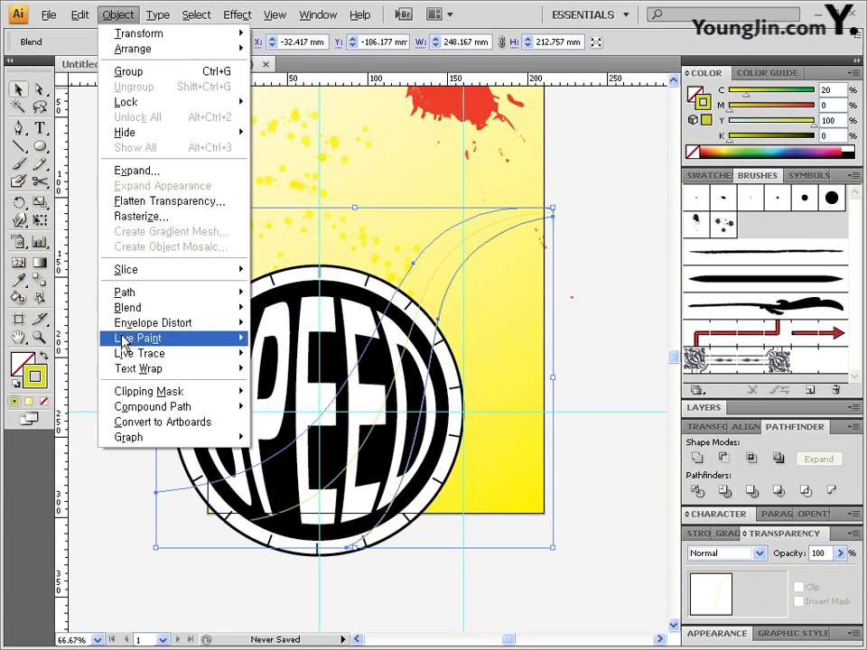
mouse_move(172, 315)
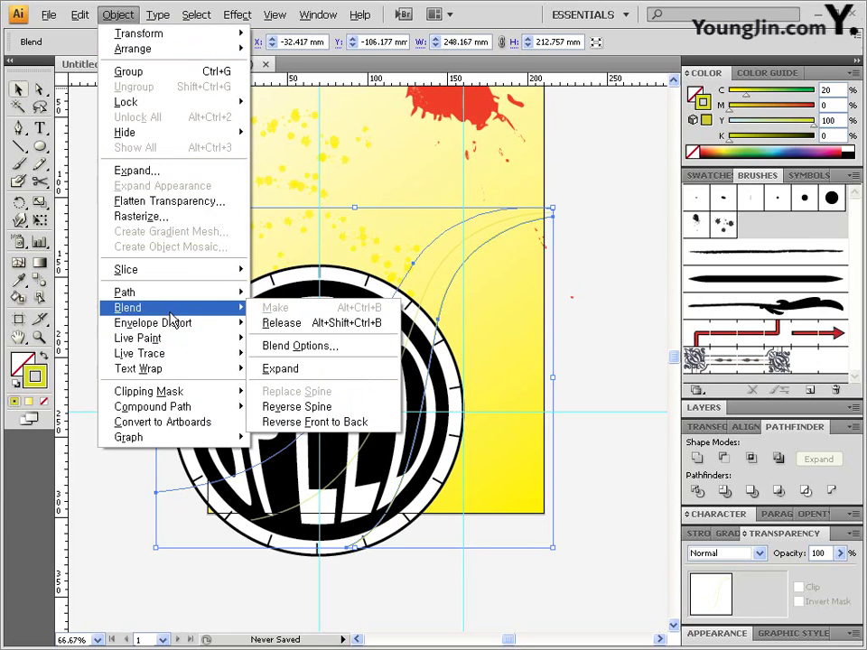
click(344, 346)
click(397, 312)
click(430, 343)
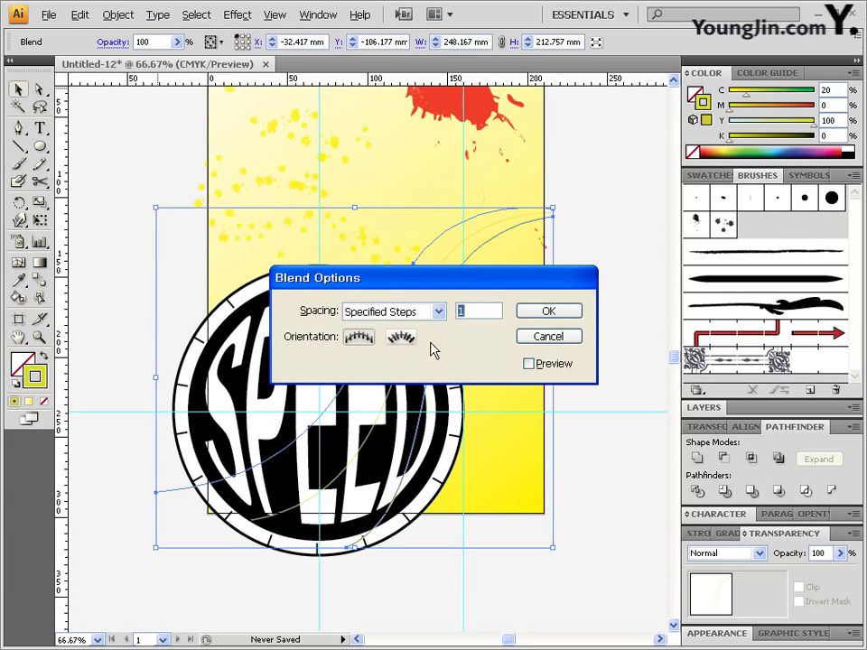
click(548, 336)
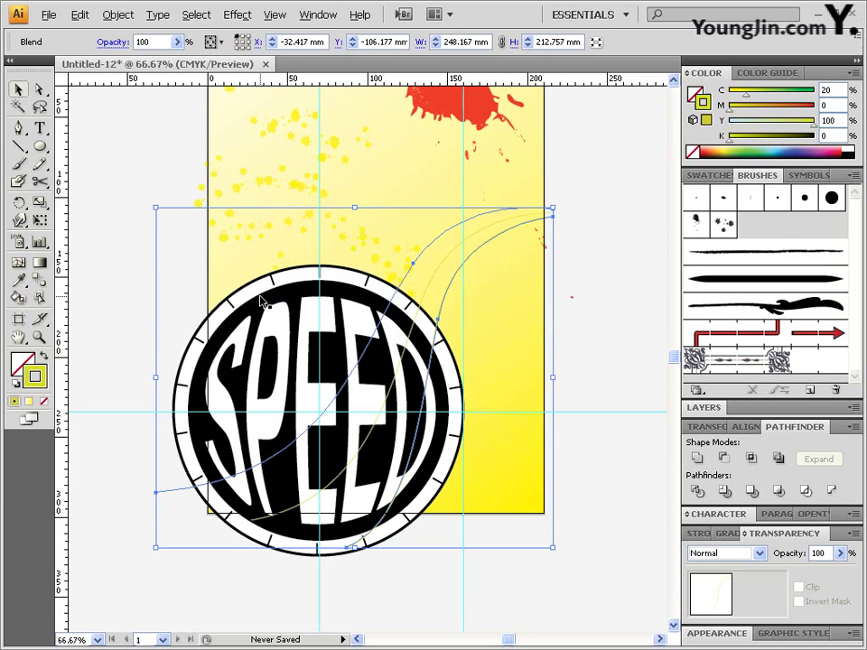
Step: Set the curve blend's spacing to Specified Steps with 15 steps
double_click(40, 289)
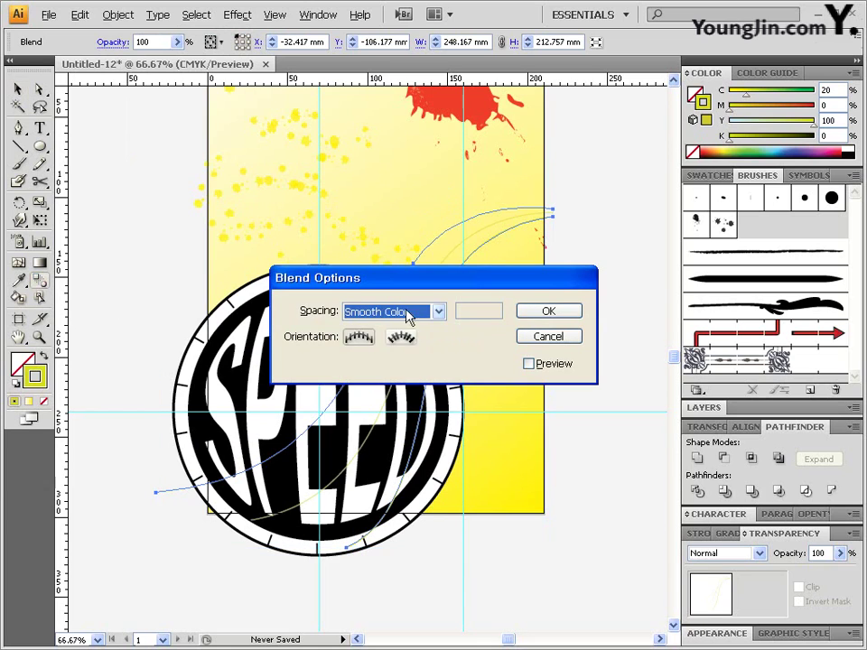
click(411, 313)
click(397, 342)
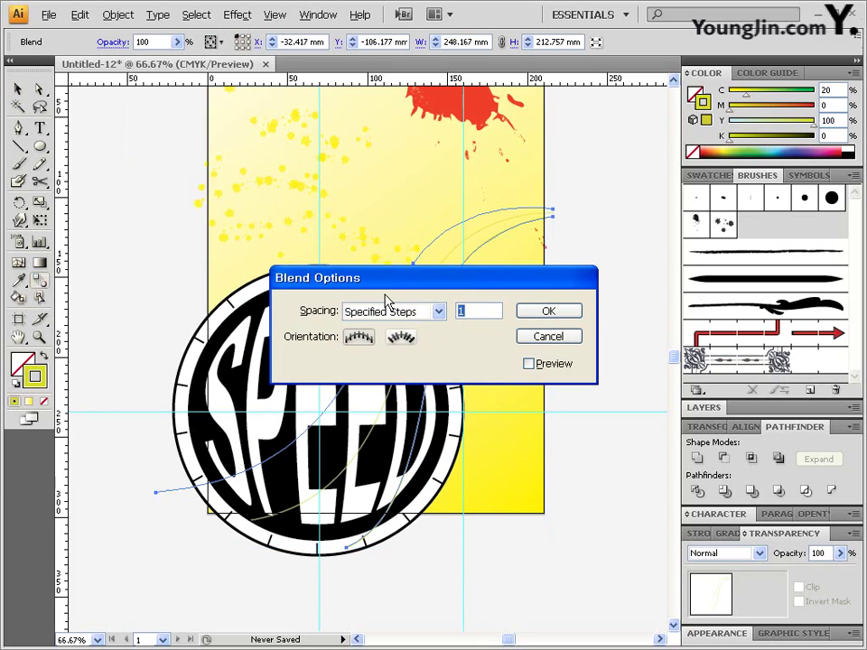
text(15)
key(Return)
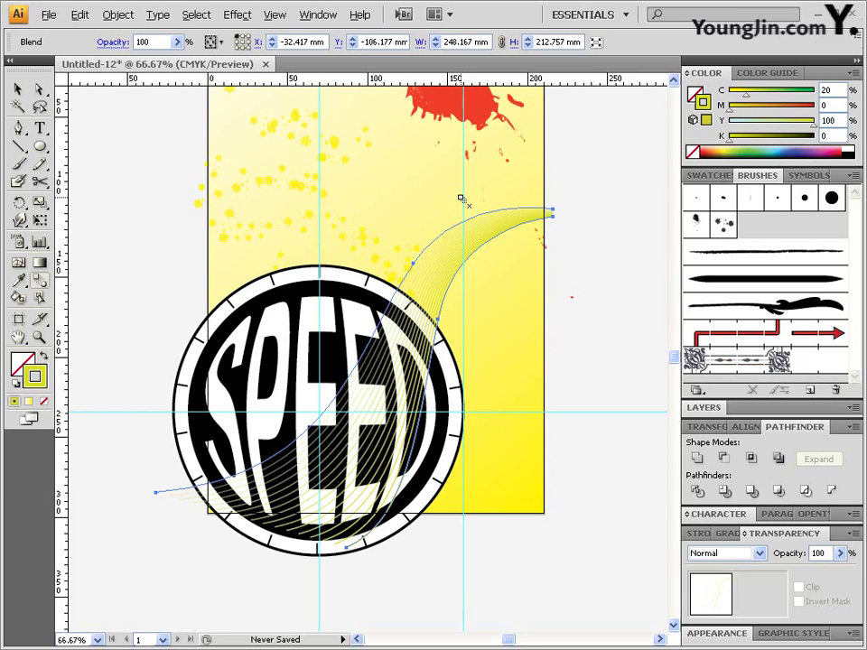
Step: Draw a 40 mm by 40 mm circle in the empty area beside the artboard's upper left edge
drag(193, 209, 350, 314)
ctrl+click(327, 267)
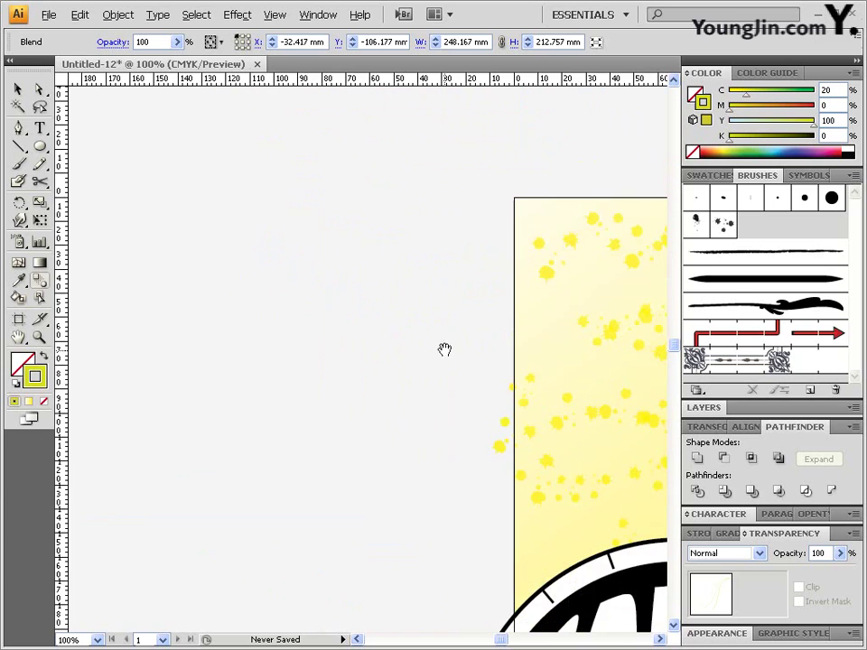
drag(443, 351, 336, 237)
ctrl+click(296, 284)
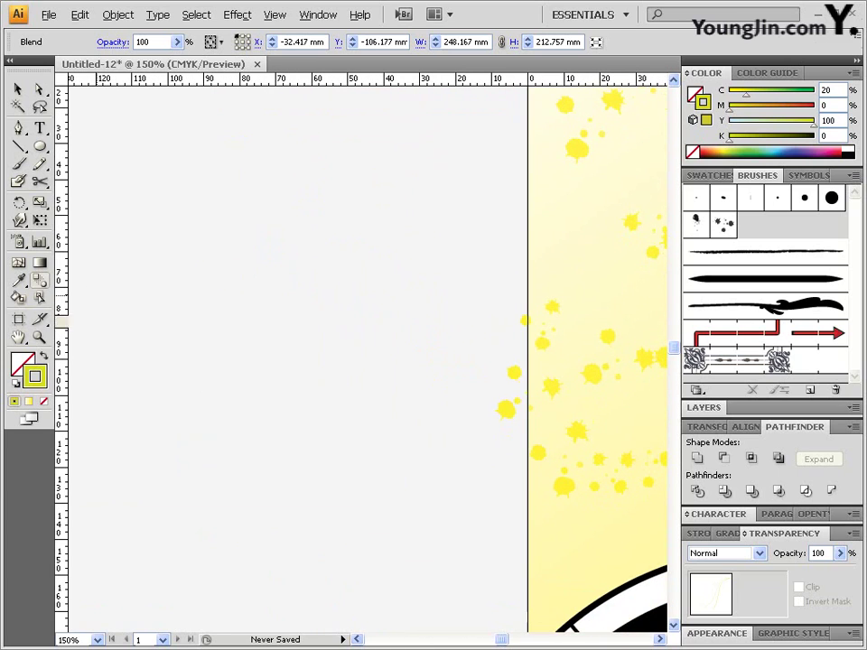
click(40, 146)
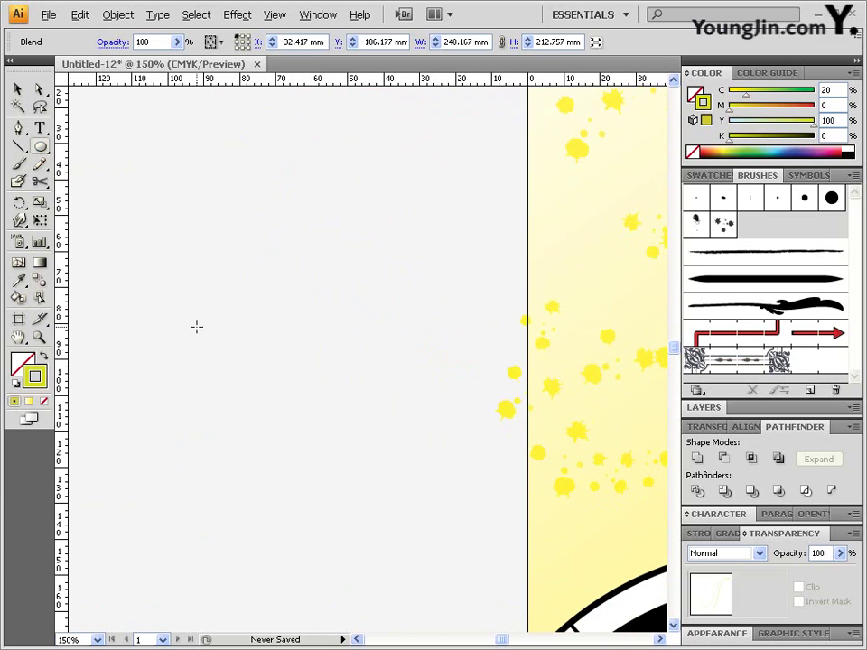
click(201, 169)
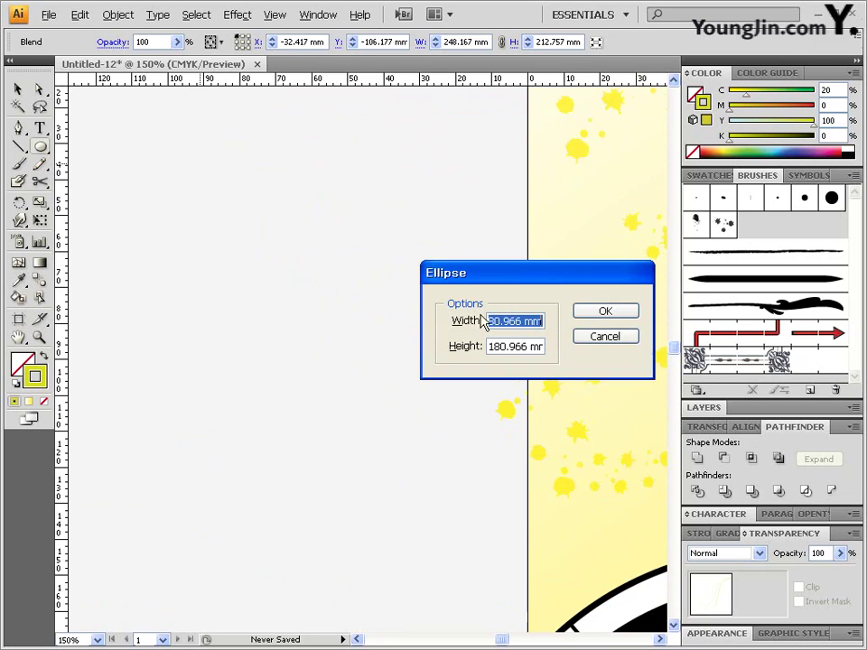
text(40)
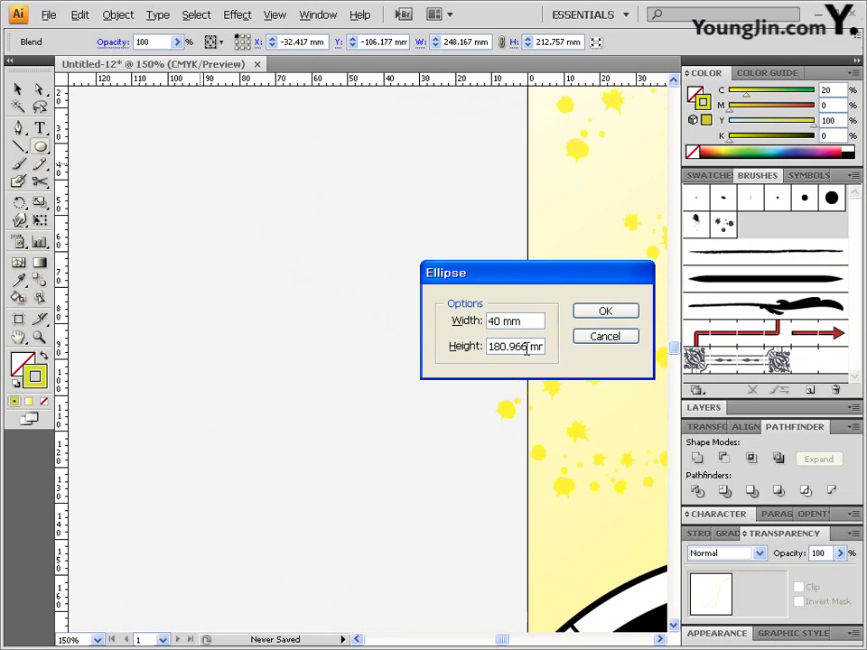
double_click(527, 350)
text(40)
click(610, 316)
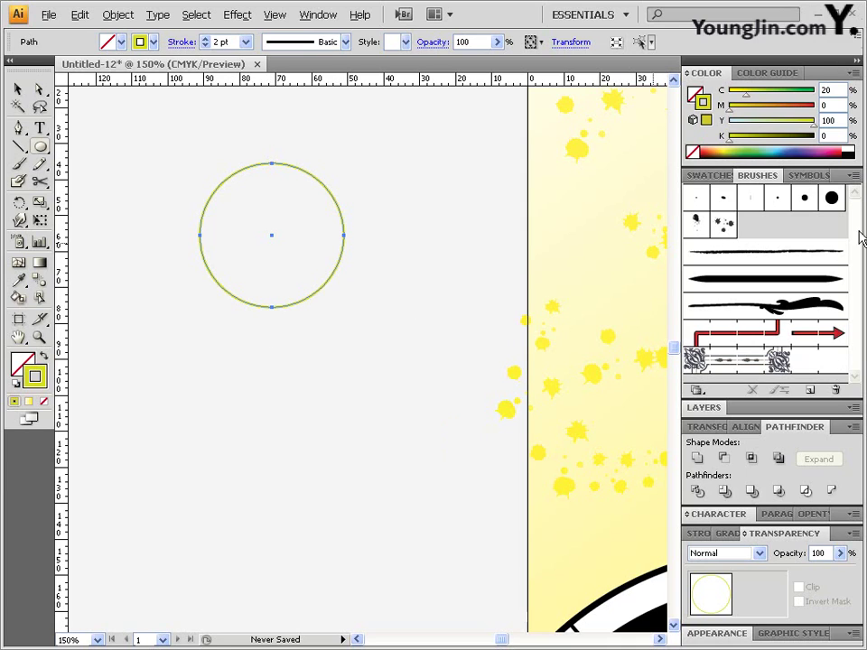
Step: Fill the circle with white and set its stroke color to C 0, M 100, Y 100, K 0
click(697, 94)
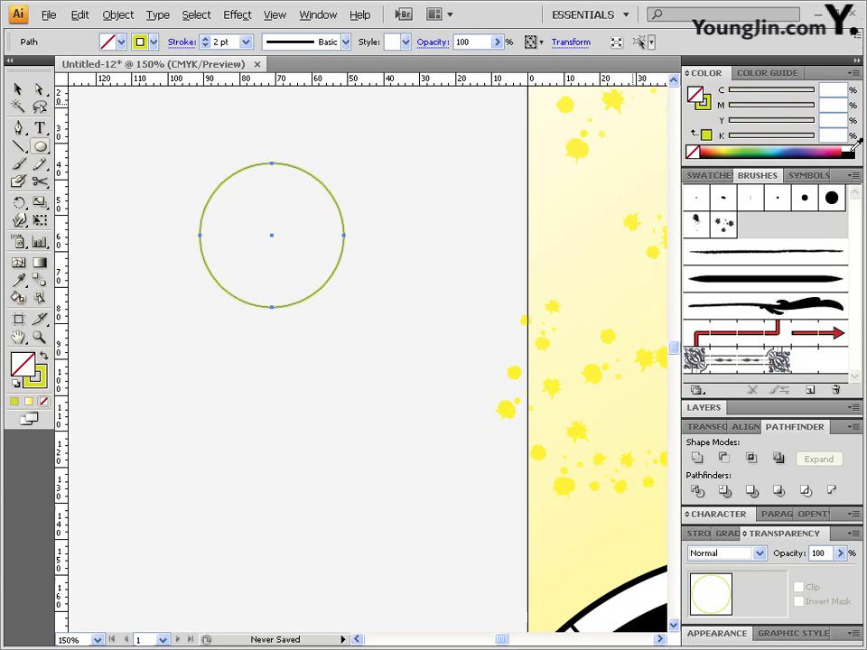
click(852, 147)
click(705, 104)
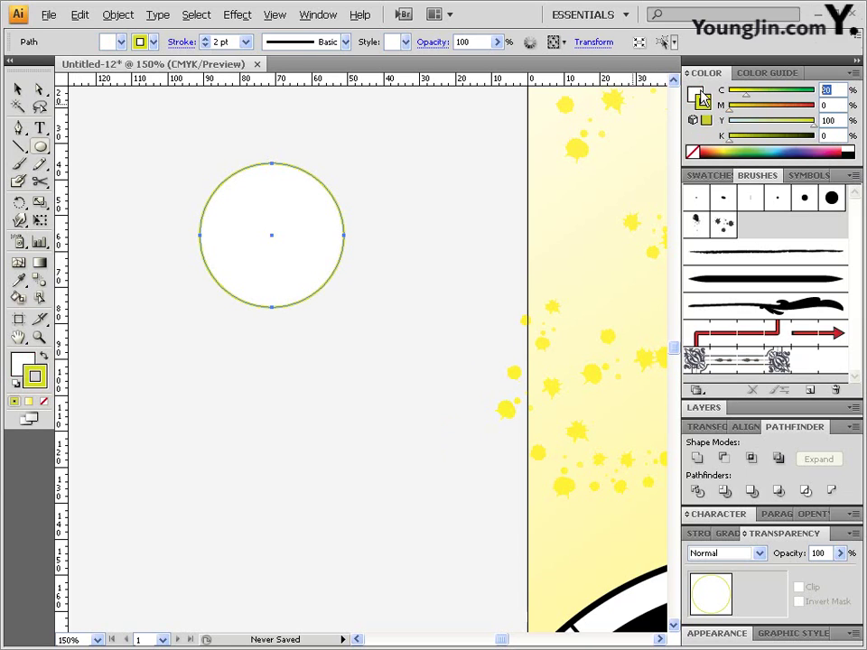
text(0)
key(Return)
text(100)
key(Return)
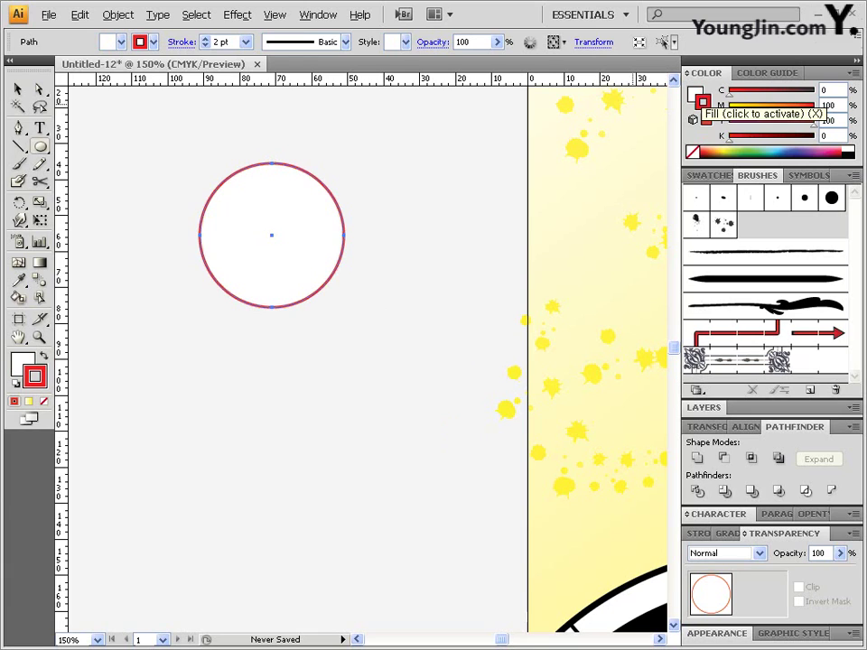
click(699, 534)
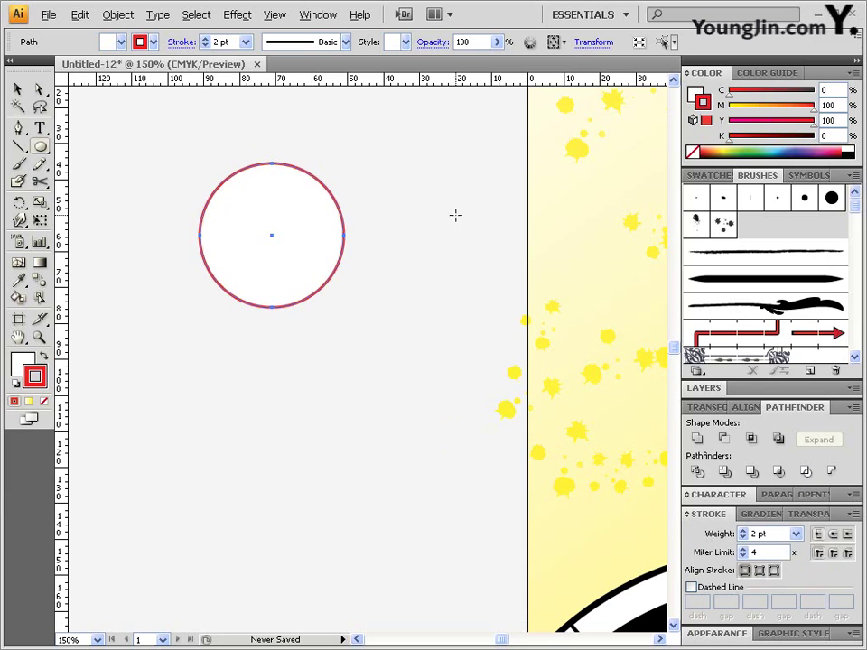
Step: Make a concentric copy of the circle scaled uniformly to about 80%, and give it a red fill with no stroke
double_click(39, 201)
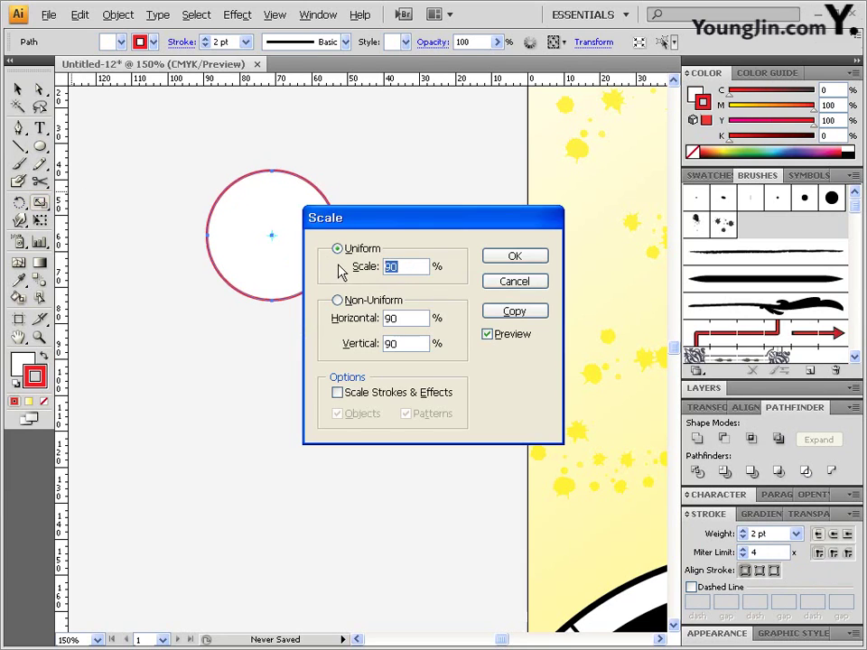
click(510, 310)
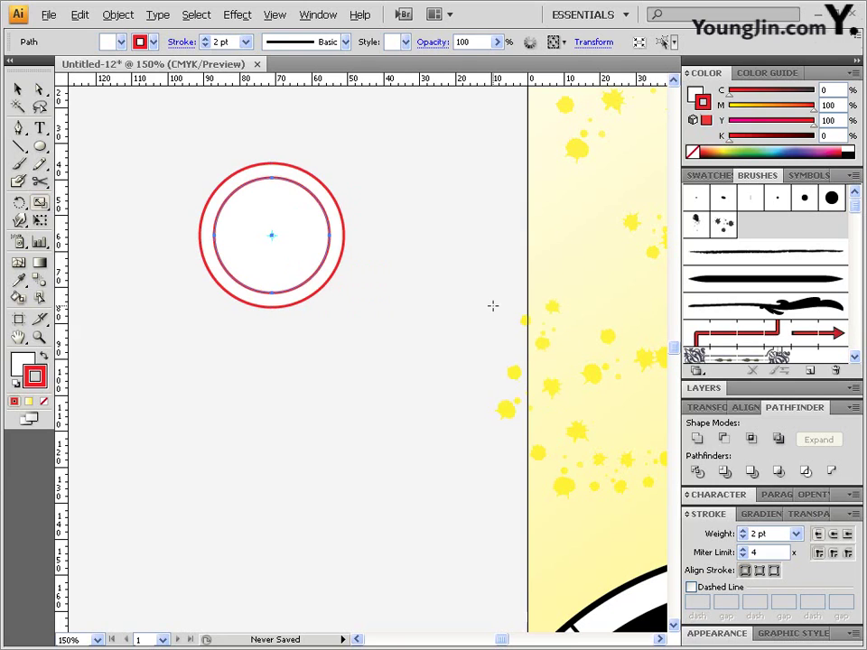
click(43, 359)
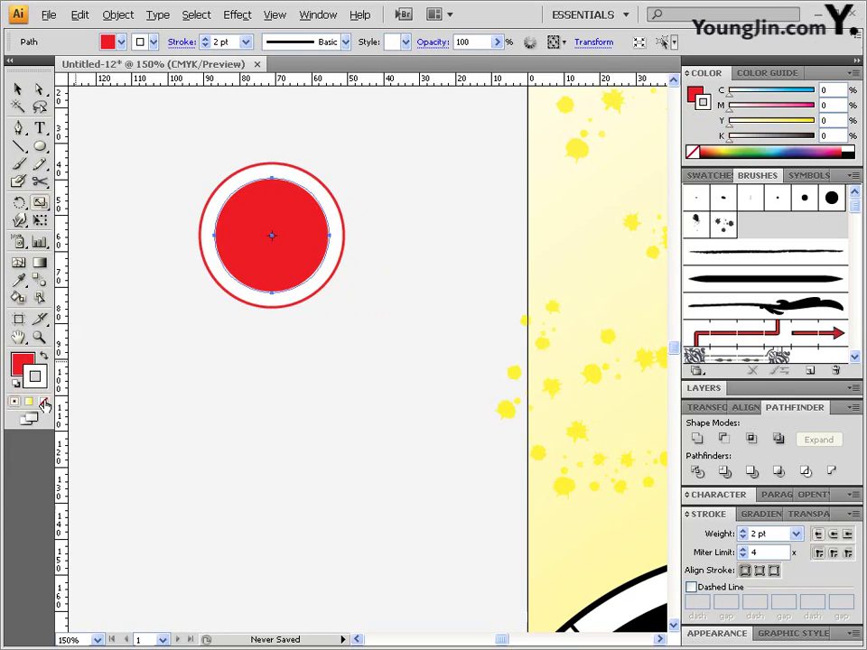
click(44, 405)
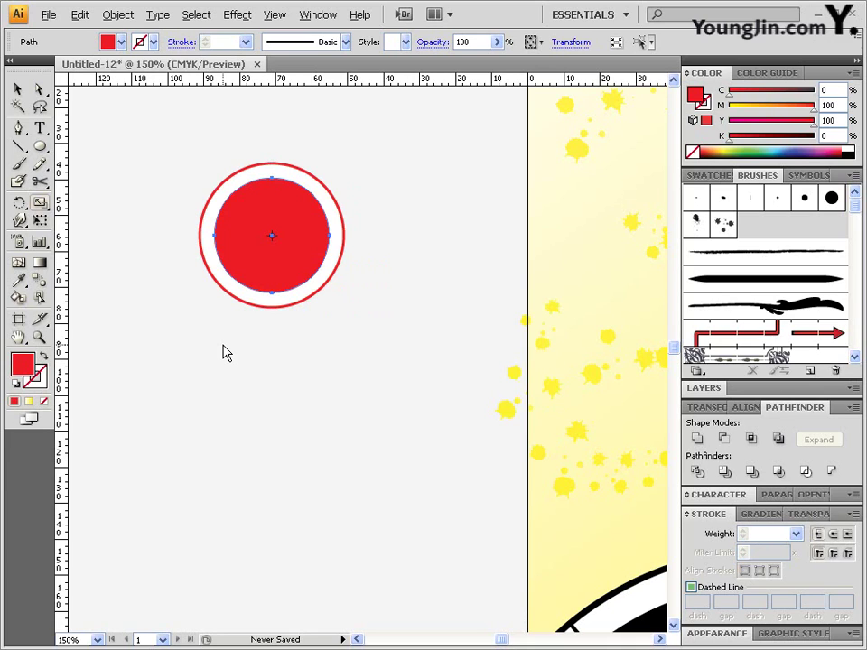
Step: Delete the bottom anchor points of both circles to leave upper half circles
click(39, 89)
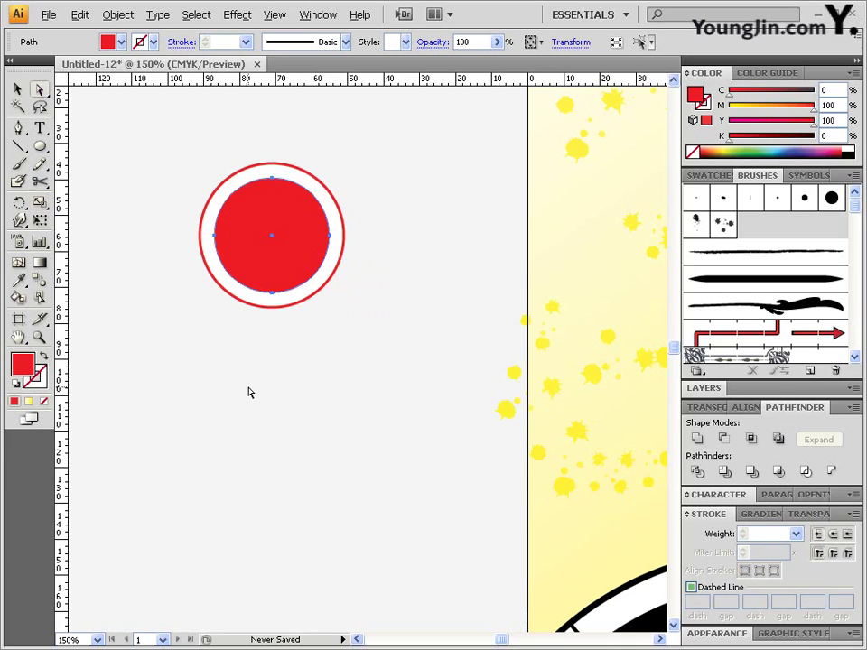
drag(329, 341, 189, 287)
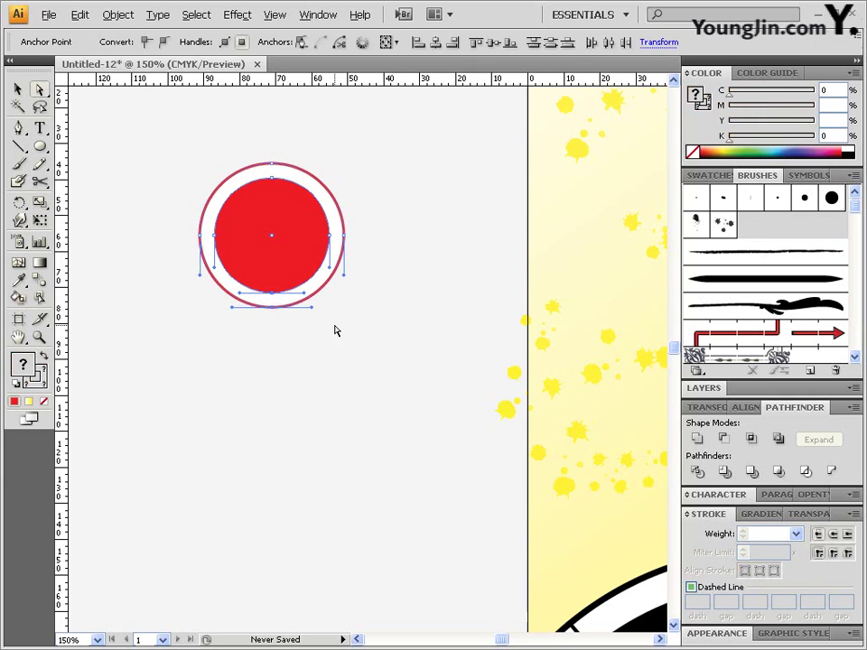
key(Delete)
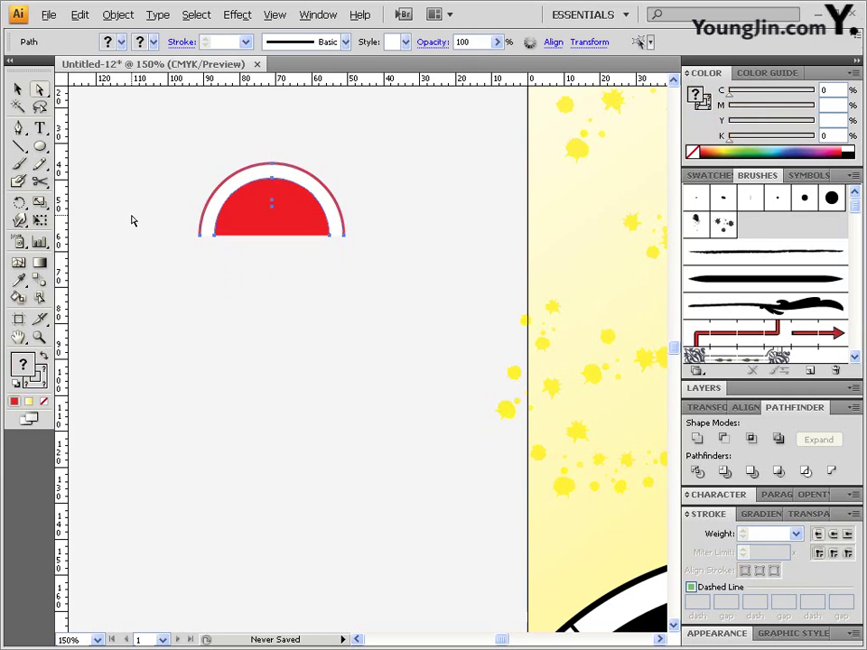
Step: Draw a rounded rectangle 54 mm wide and 9 mm high with a 3 mm corner radius just below the half circles
drag(41, 150, 95, 171)
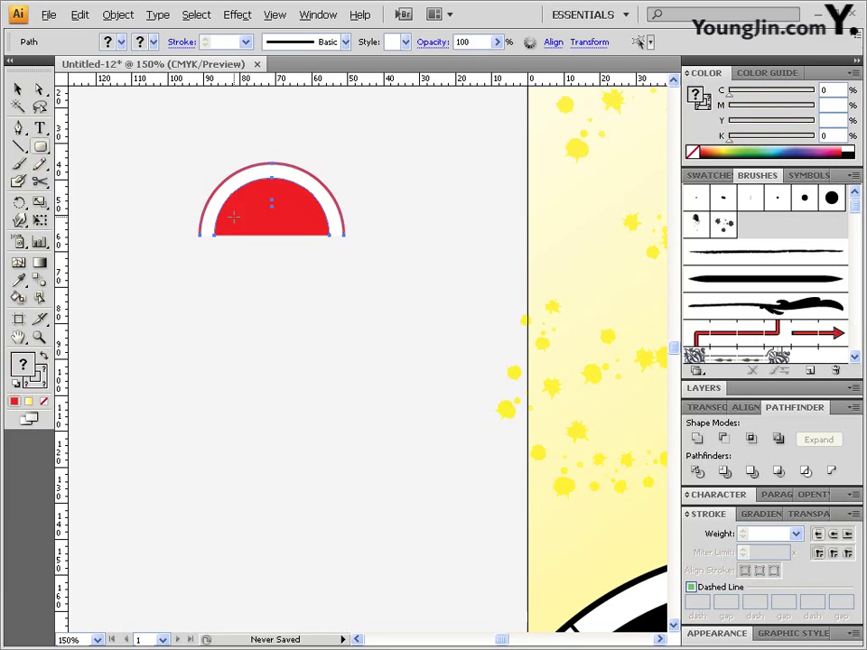
click(154, 248)
double_click(411, 313)
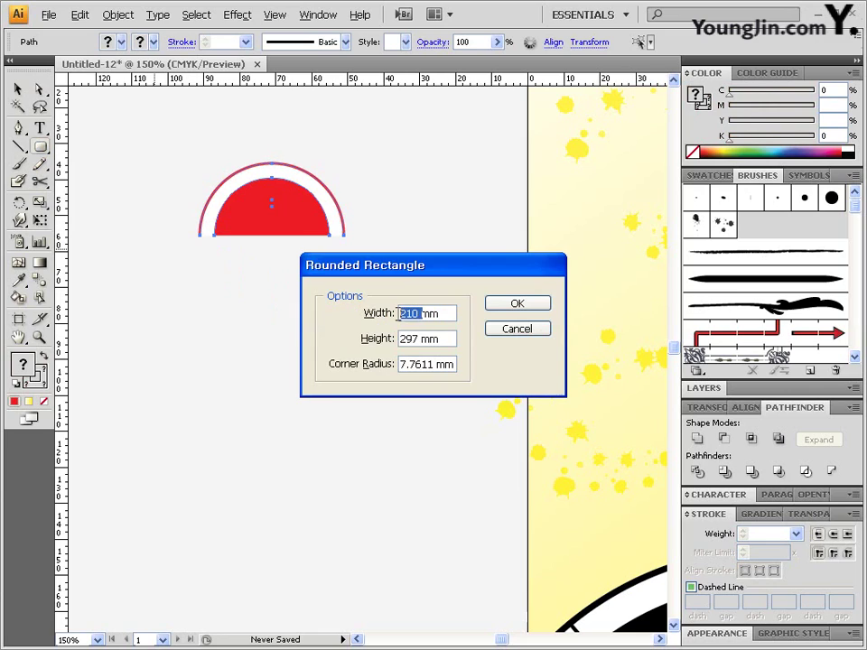
text(54)
key(Tab)
text(9)
key(Tab)
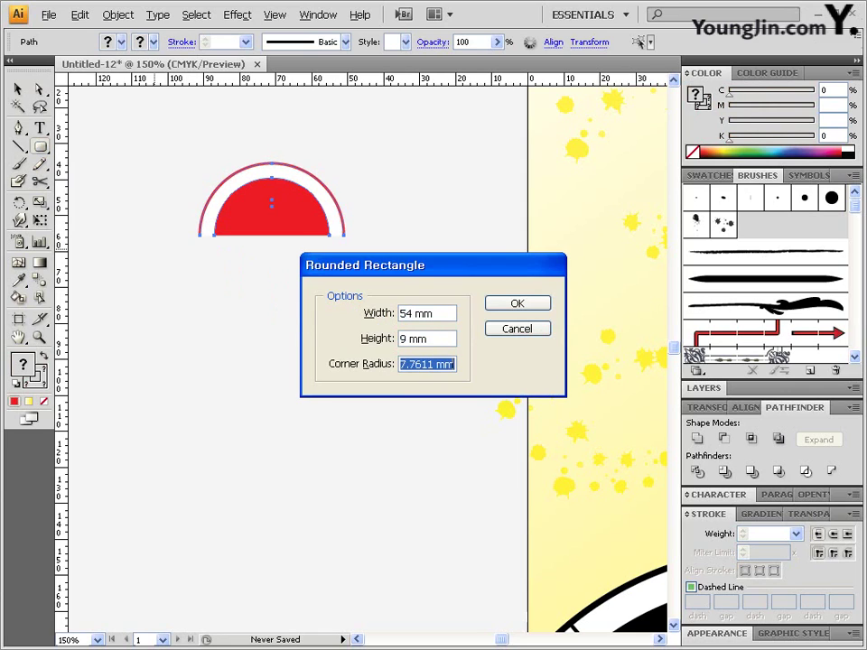
text(3)
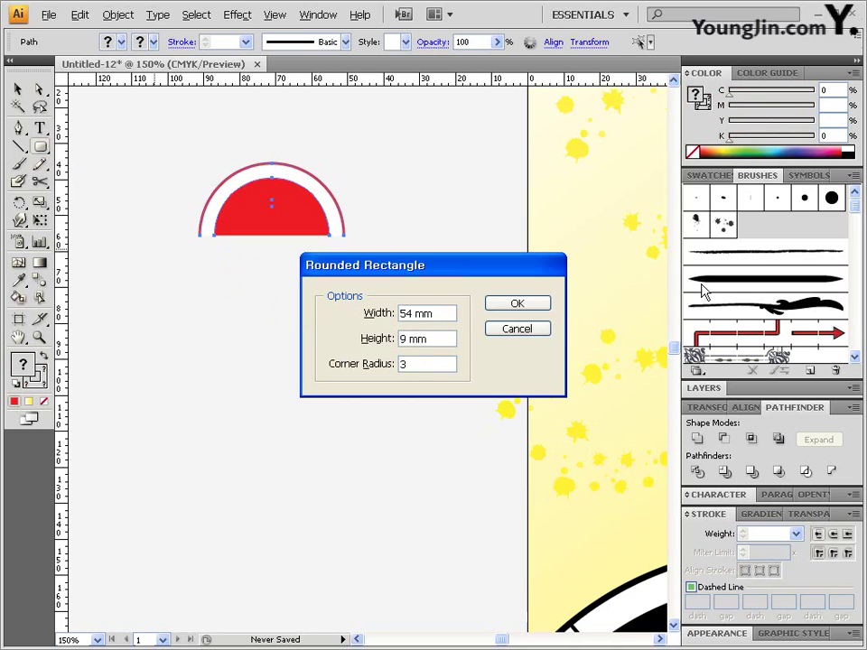
click(533, 303)
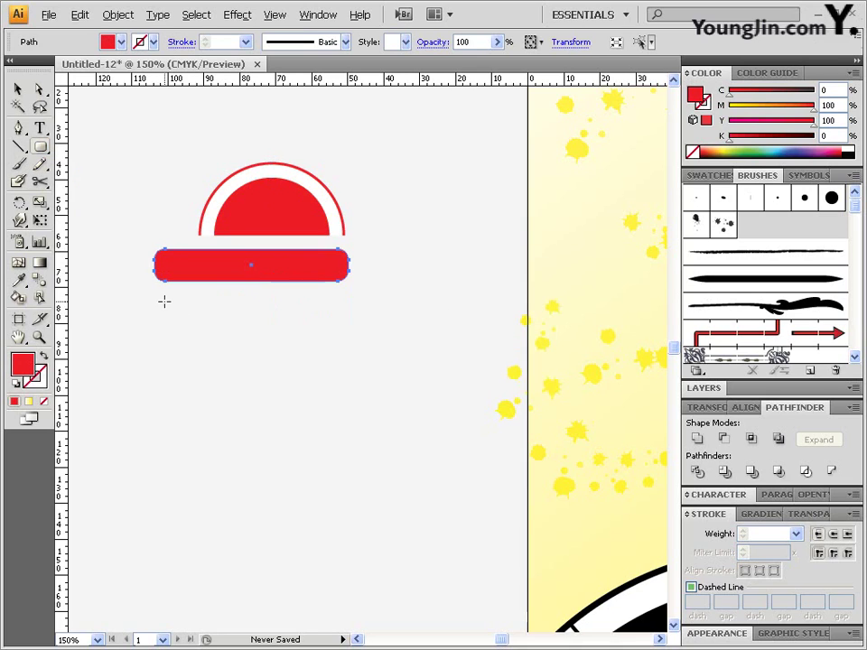
Step: Give the rounded rectangle a white fill and a red stroke of 2 pt
click(45, 357)
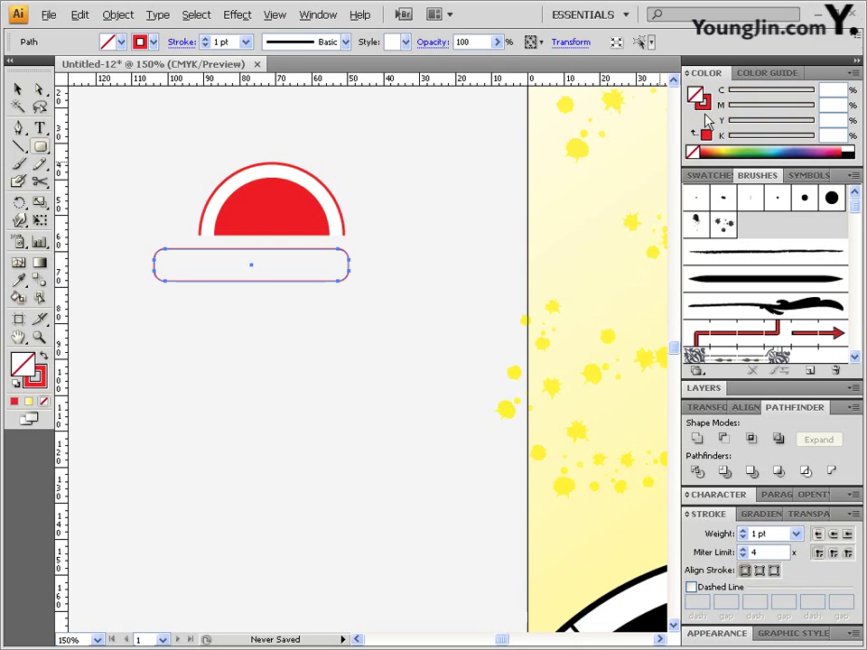
click(848, 146)
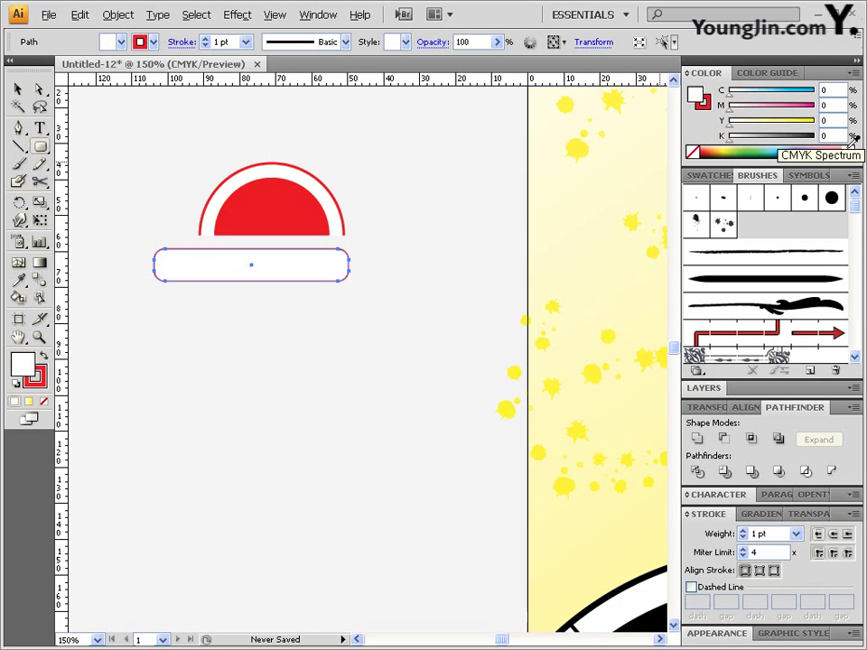
click(756, 533)
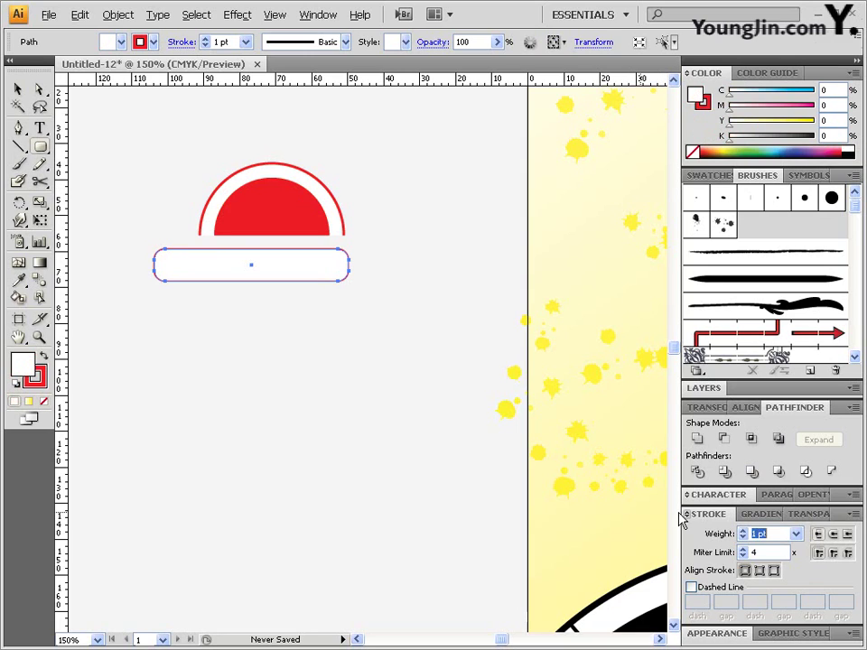
text(2)
key(Return)
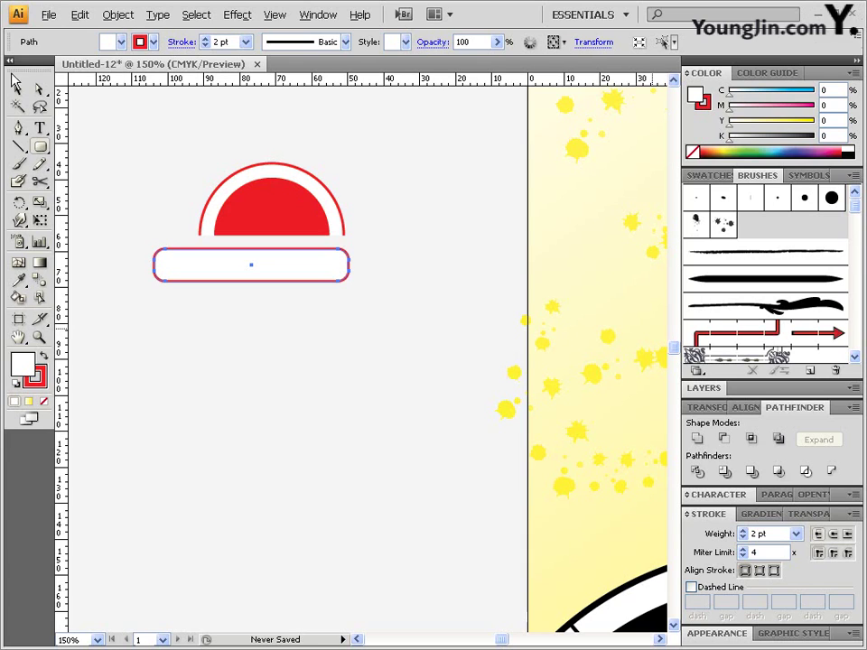
Step: Move the rounded rectangle against the half circles' flat base, center all three shapes horizontally, and deselect them
click(39, 89)
drag(283, 277, 304, 261)
drag(408, 320, 185, 181)
key(shift+F7)
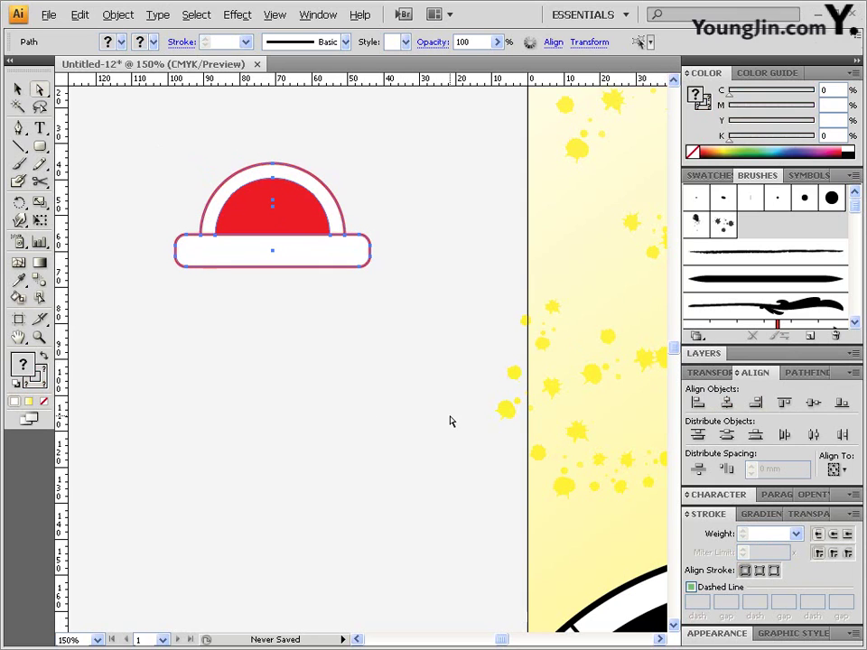
click(398, 225)
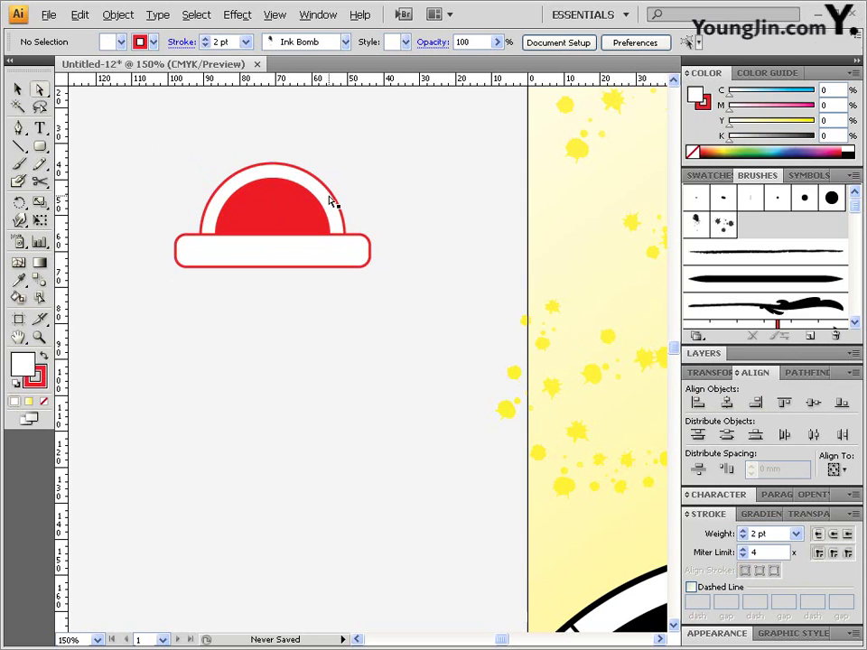
Step: Select the outer half circle and the rounded rectangle, and unite them into one shape
key(v)
click(340, 204)
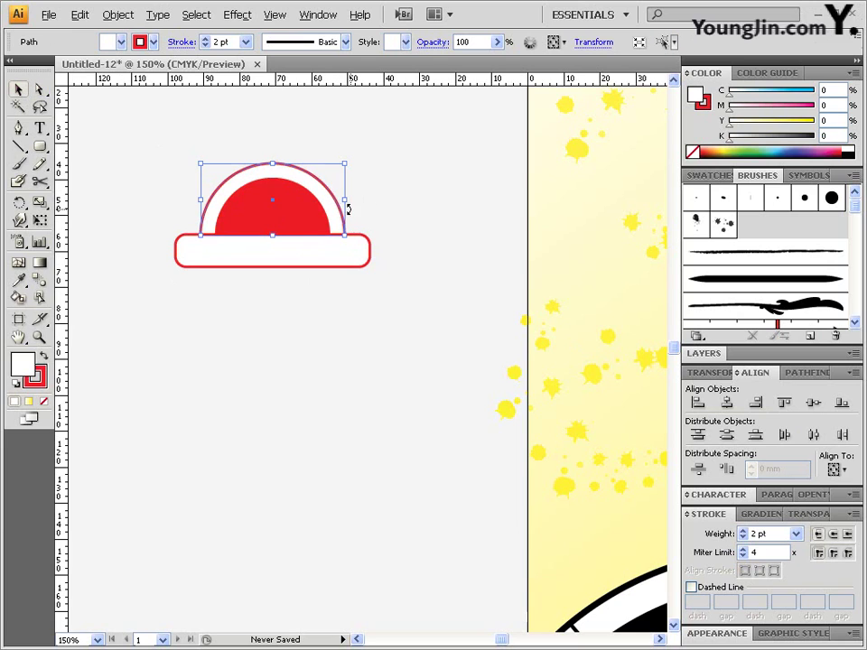
shift+click(359, 258)
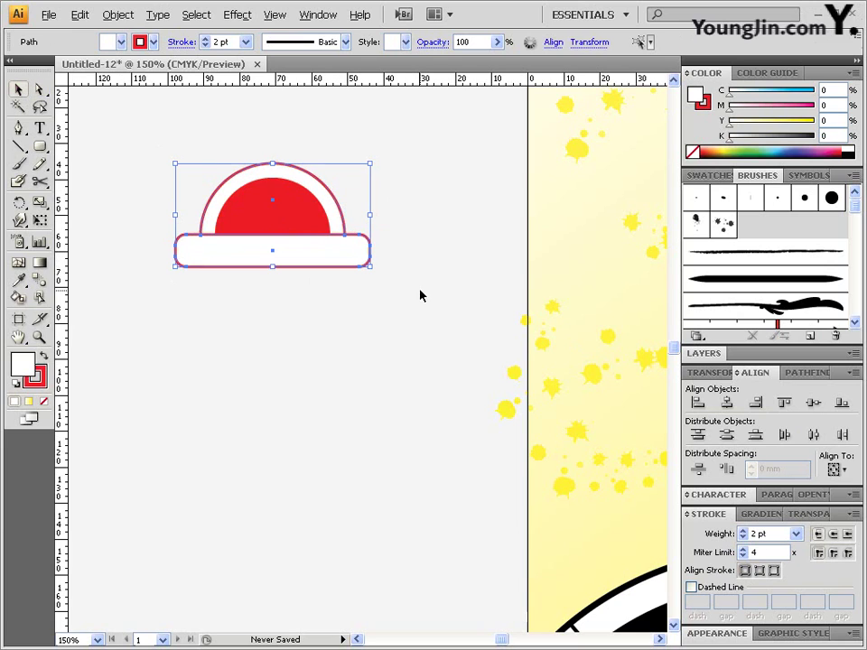
click(803, 373)
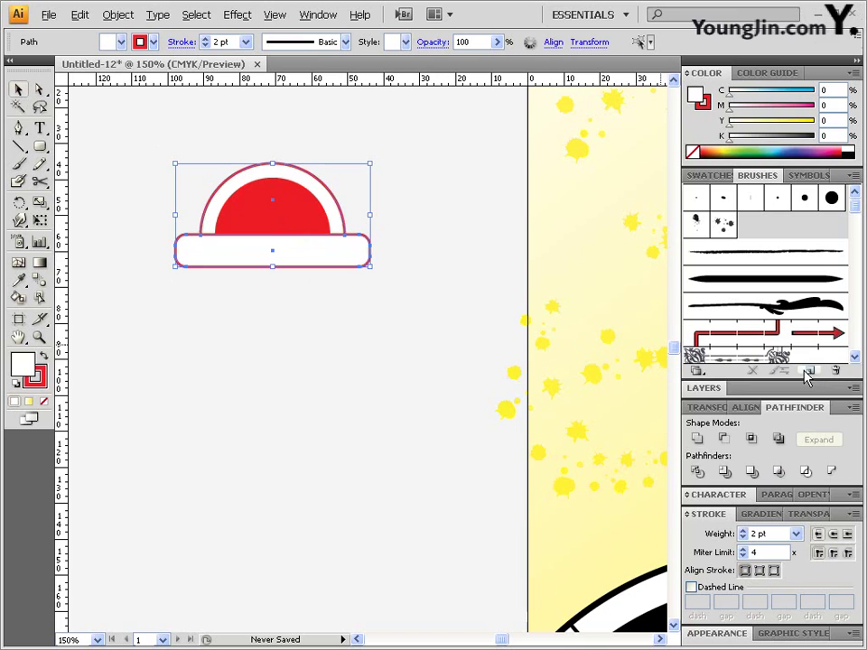
click(696, 437)
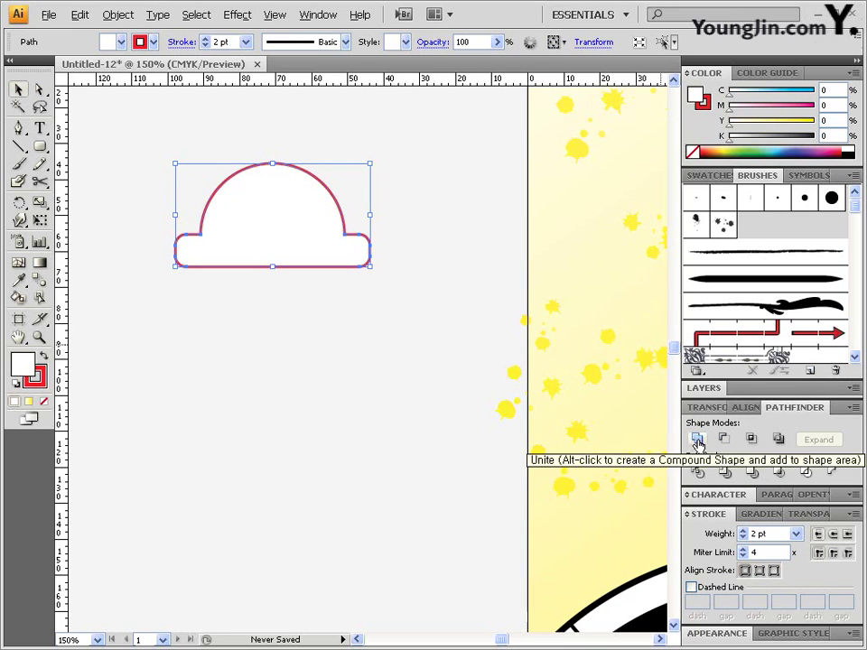
Step: Send the united white dome-and-bar shape to the back, behind the red half circle
click(106, 18)
mouse_move(146, 52)
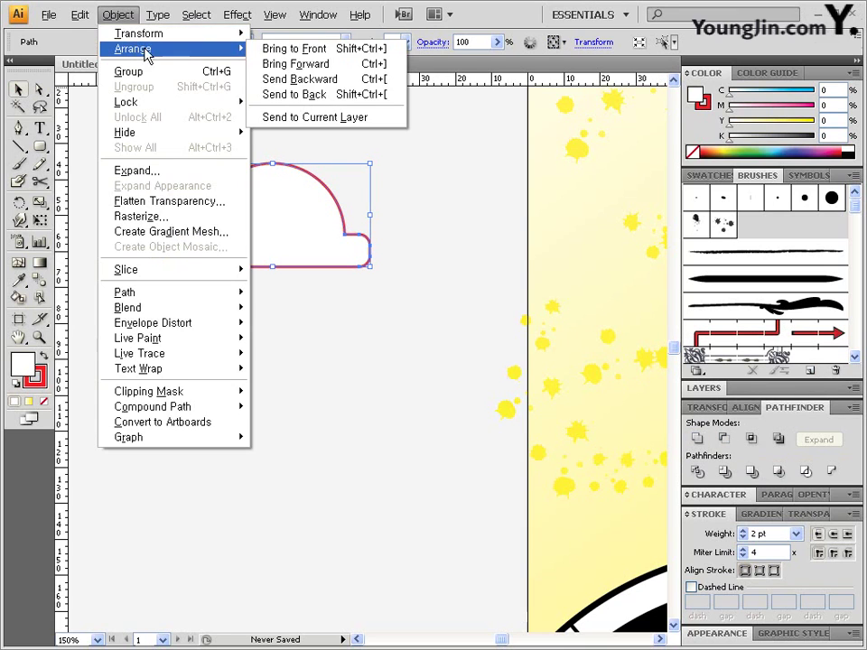
click(322, 95)
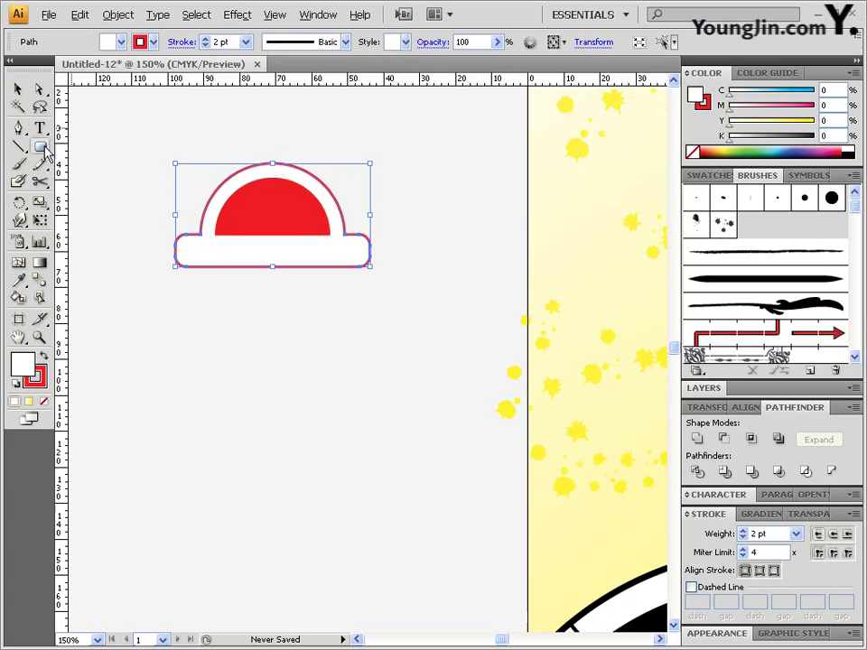
Step: Draw a small circle inside the left end of the white bar and give it a red fill with no stroke
drag(40, 146, 95, 184)
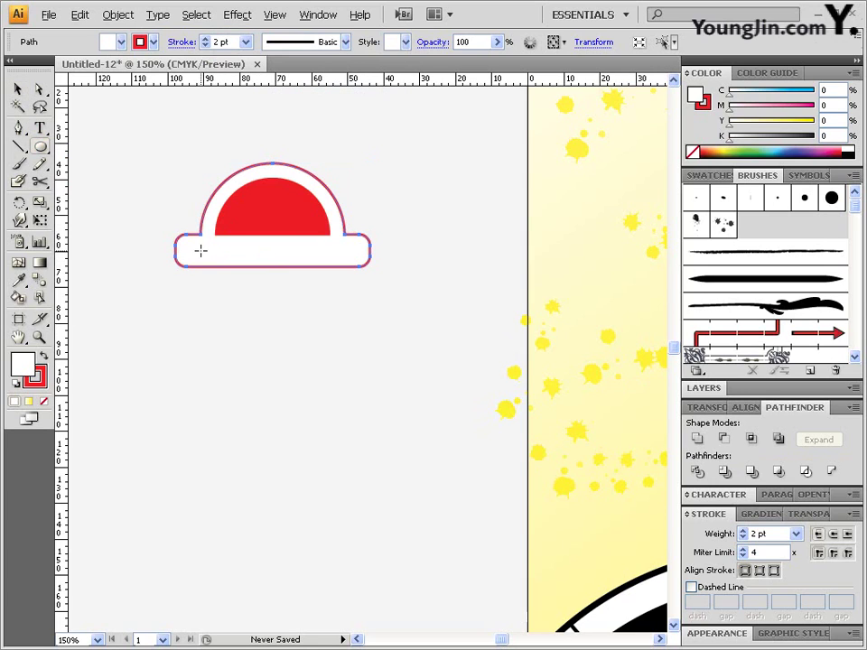
drag(202, 251, 208, 250)
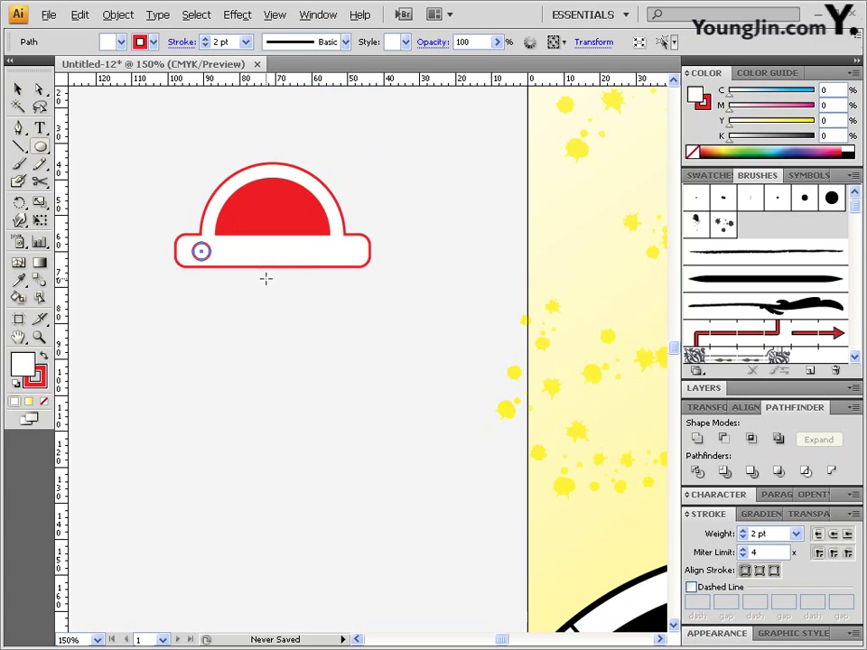
click(43, 357)
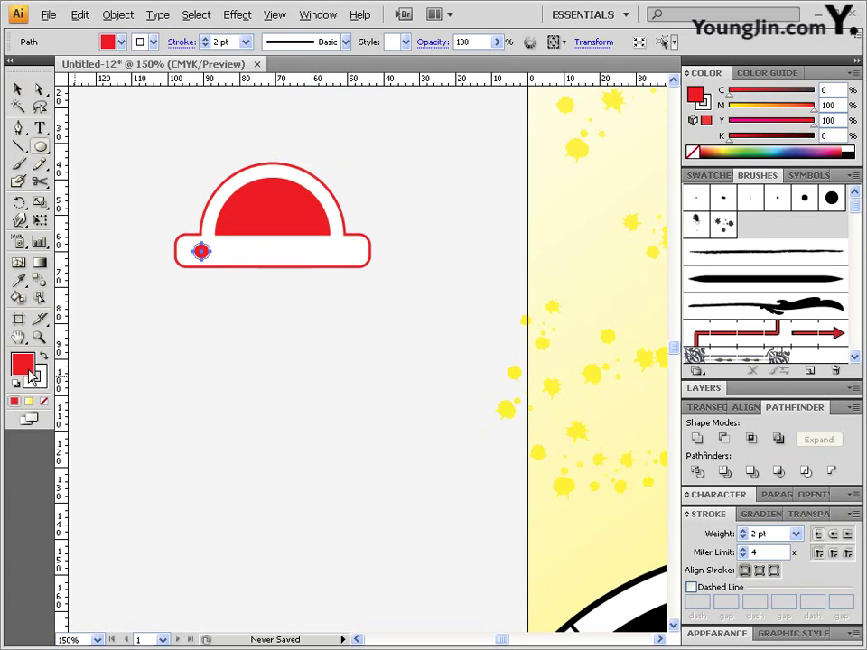
click(45, 401)
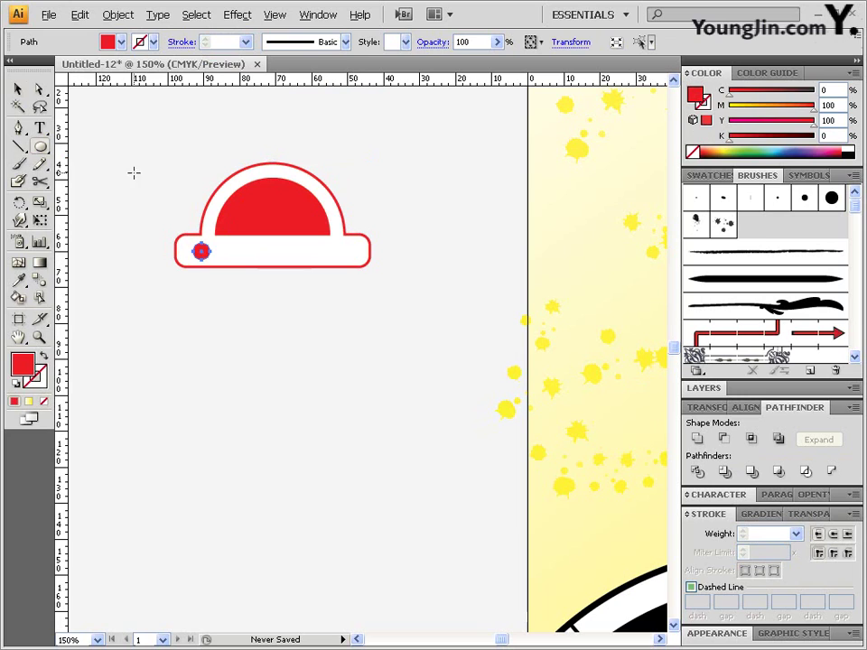
Step: Copy the small red circle to the right end of the bar and to the peak of the dome
click(39, 88)
click(86, 111)
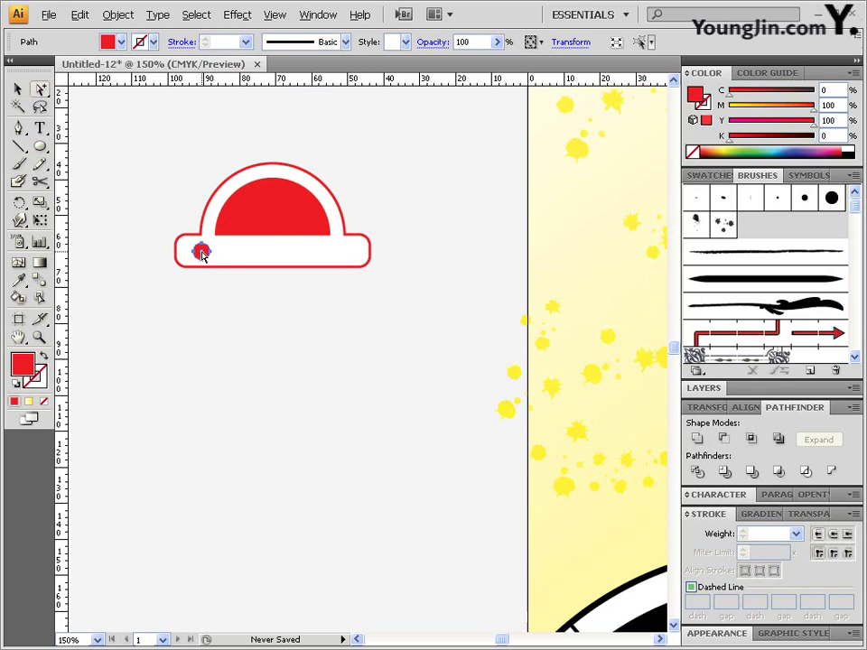
drag(200, 251, 346, 256)
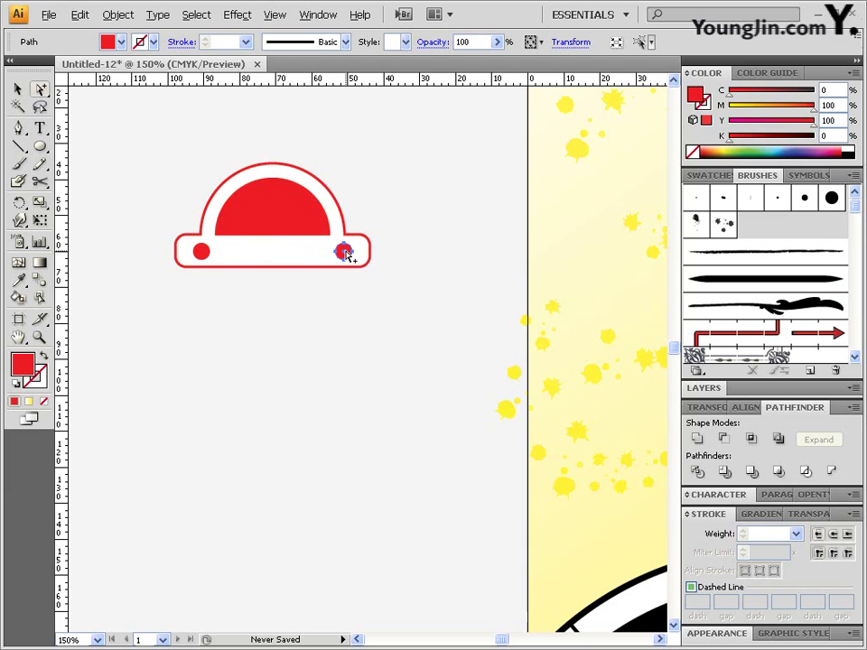
click(274, 165)
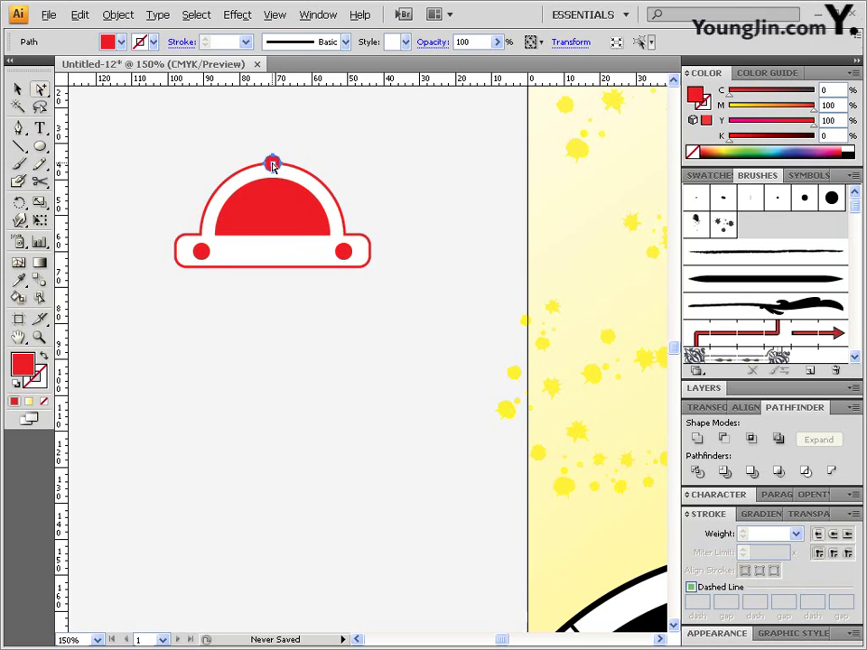
Step: Send the red circle at the dome's peak backward, behind the dome outline, and deselect it
click(118, 15)
mouse_move(124, 51)
click(294, 80)
click(427, 274)
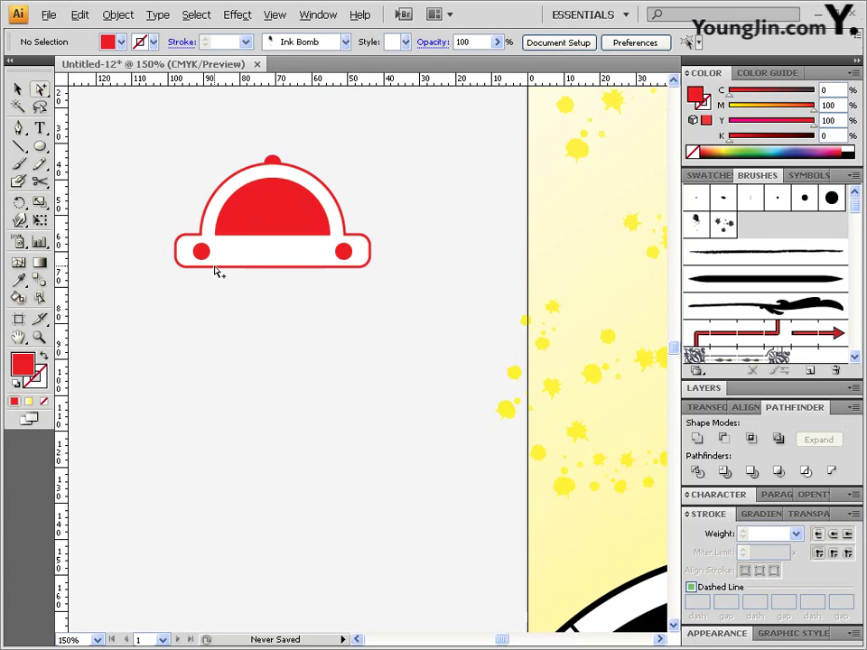
Step: Draw a rounded rectangle 8 mm wide and 12 mm high with a 2 mm corner radius below the bar's left end
click(40, 146)
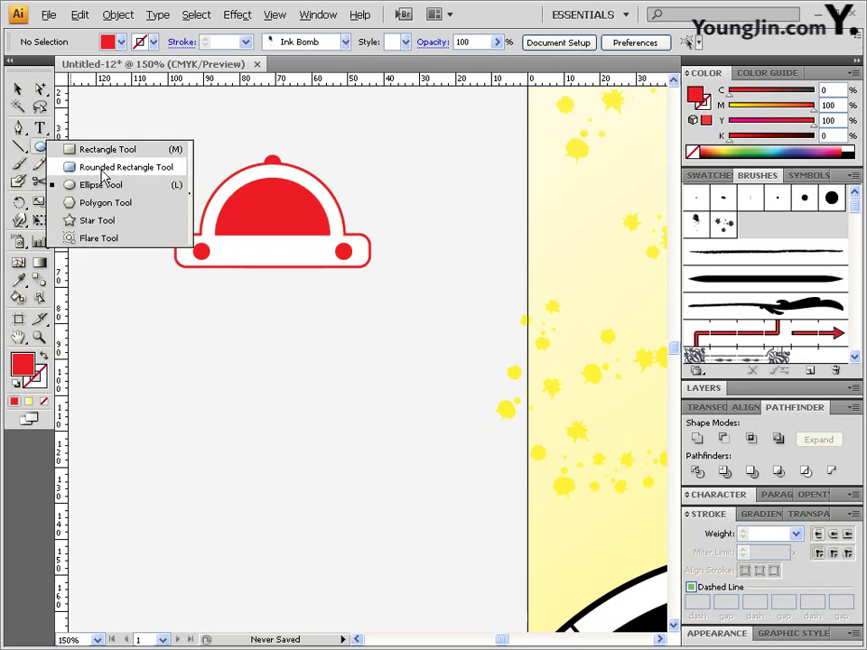
click(103, 170)
click(202, 296)
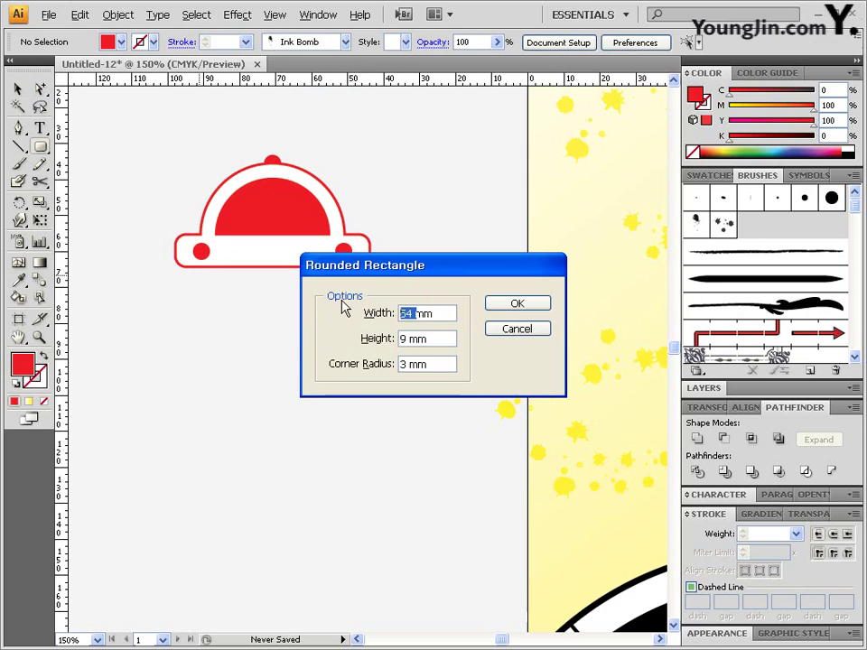
text(8)
double_click(409, 338)
text(12)
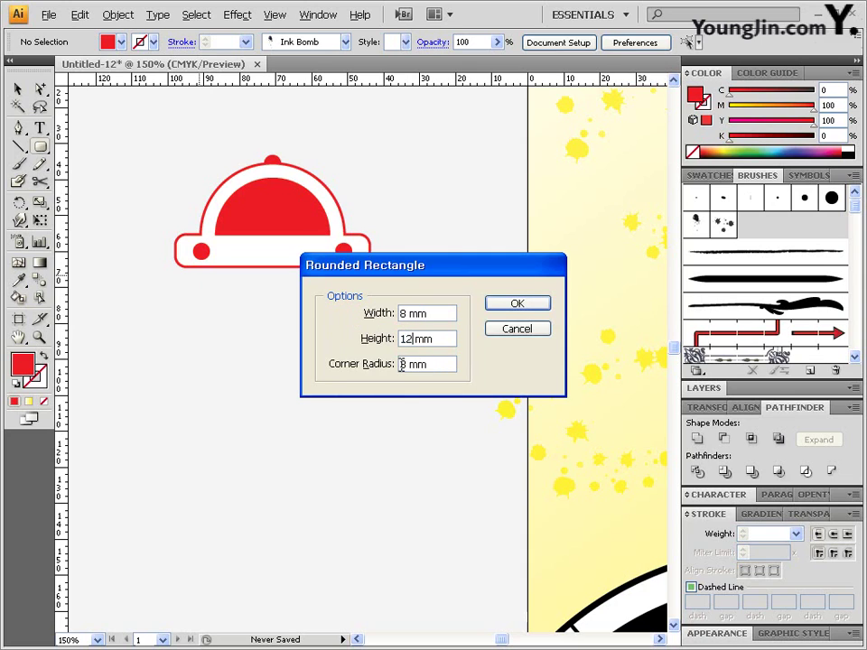
double_click(406, 363)
text(2)
click(516, 306)
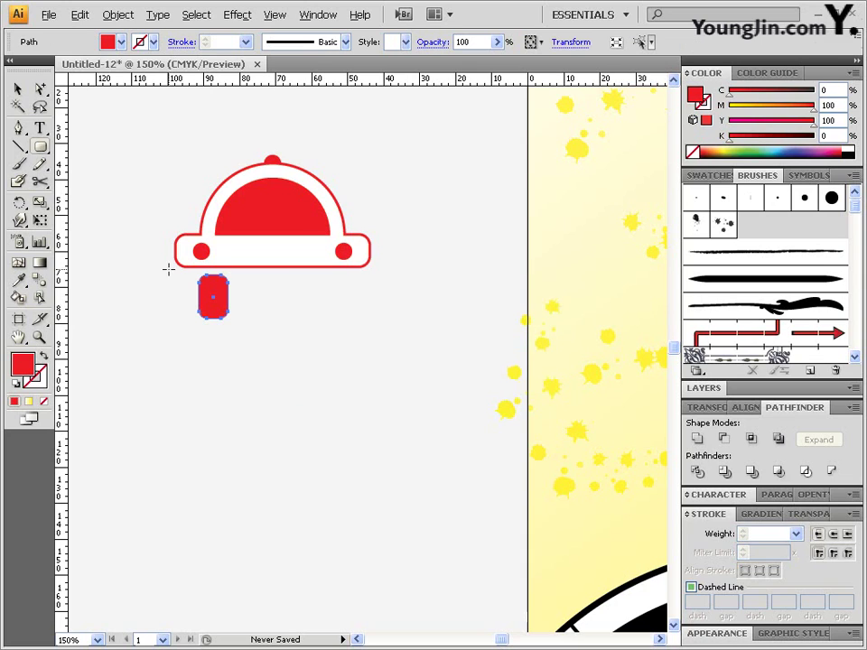
Step: Give the small rounded rectangle a white fill and a red stroke of 2 pt
click(43, 358)
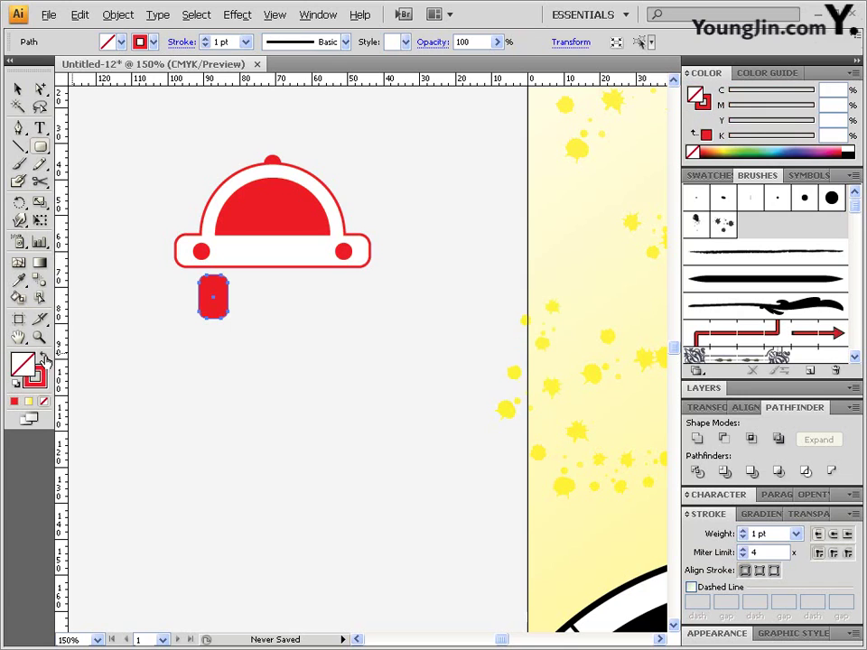
click(722, 107)
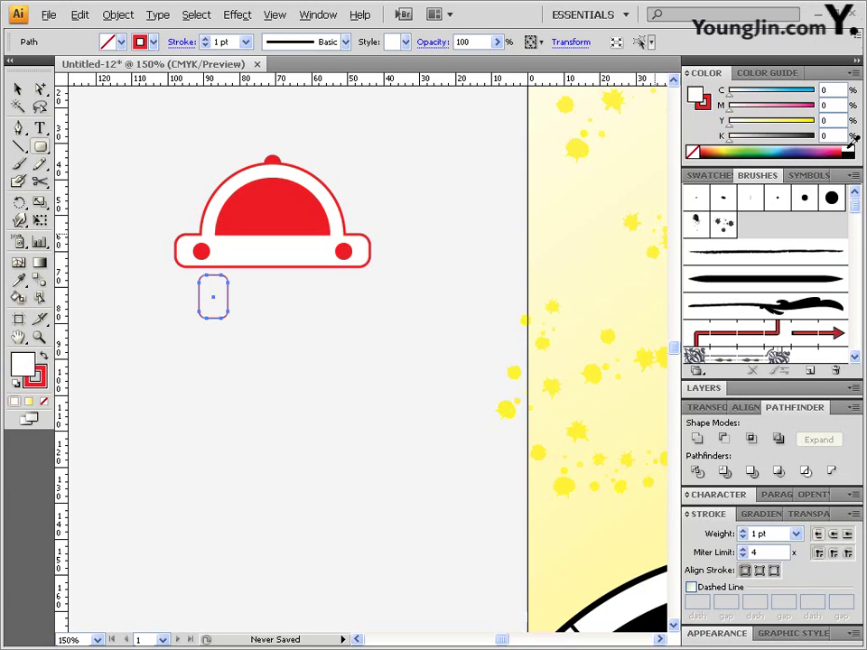
key(x)
click(733, 535)
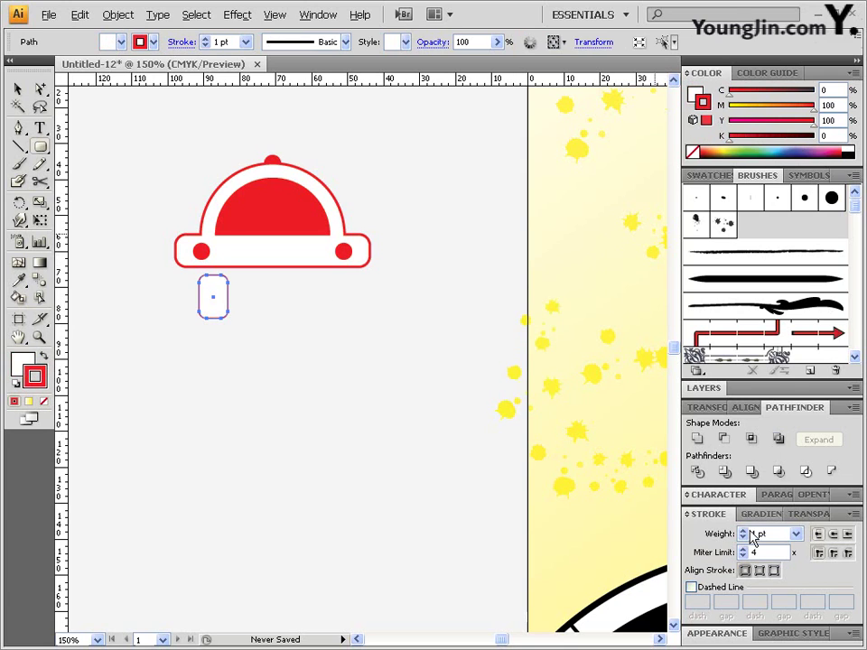
text(2)
key(Return)
Step: Place the small rounded rectangle behind the bar's lower left edge as a wheel, and copy it across to the right side
click(41, 88)
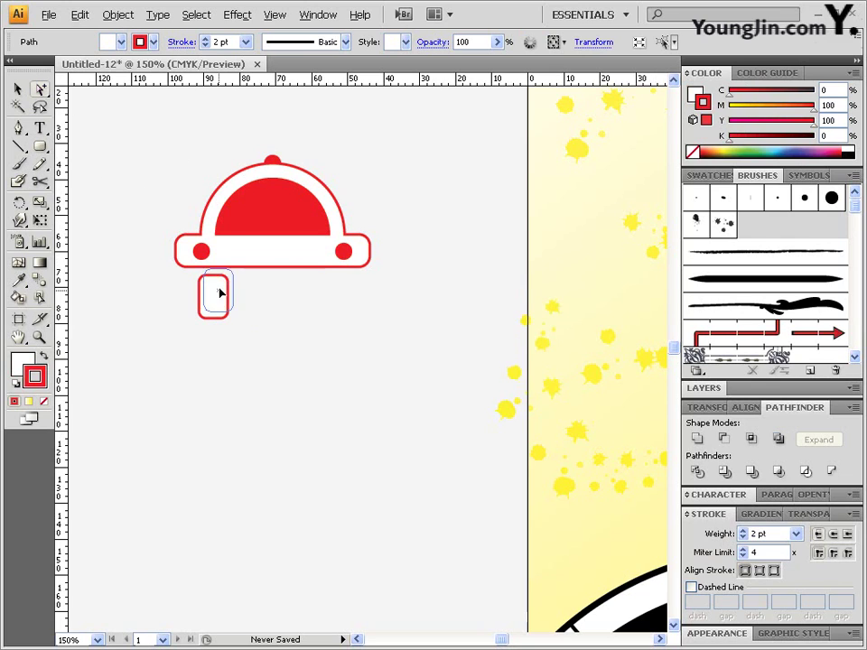
drag(215, 298, 222, 275)
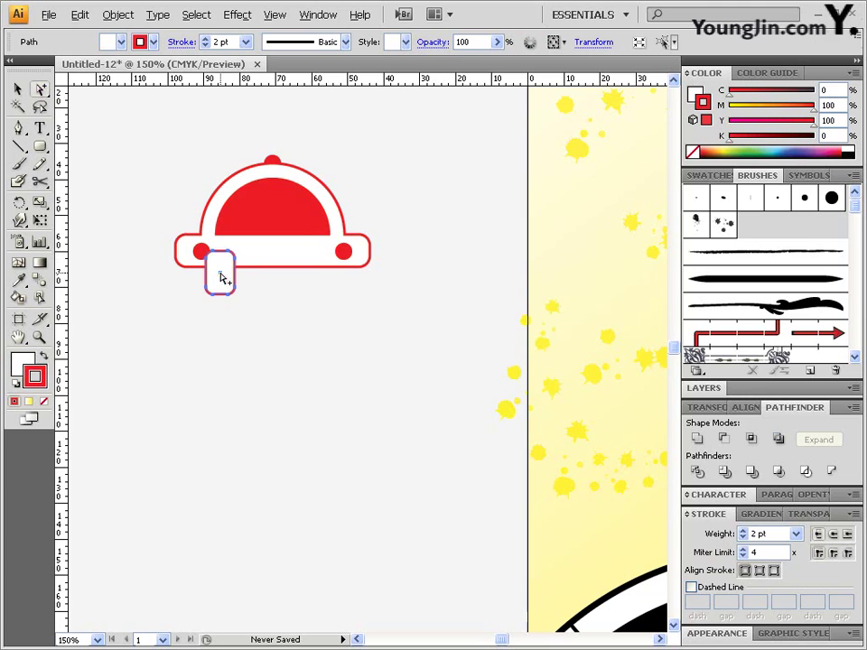
click(118, 15)
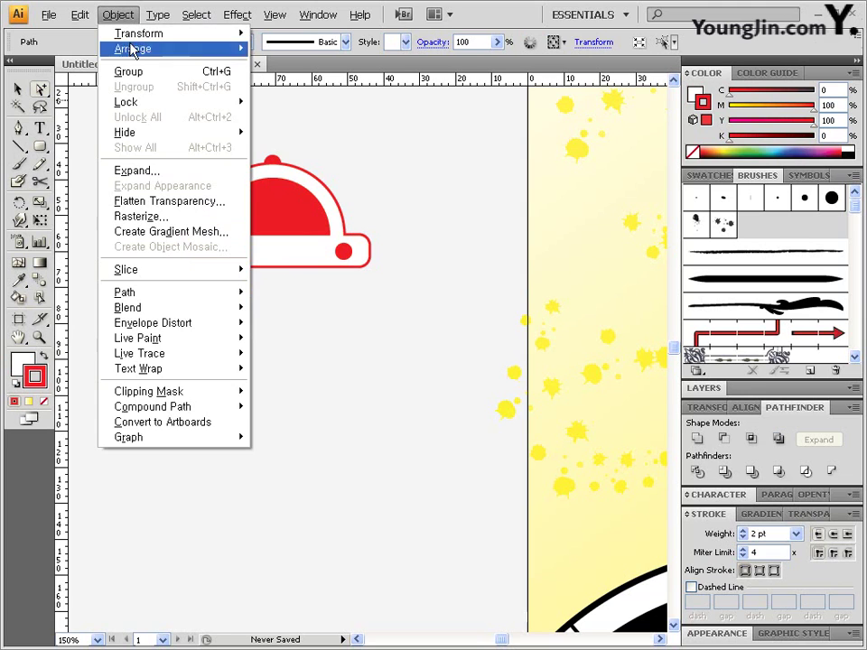
mouse_move(162, 51)
click(320, 93)
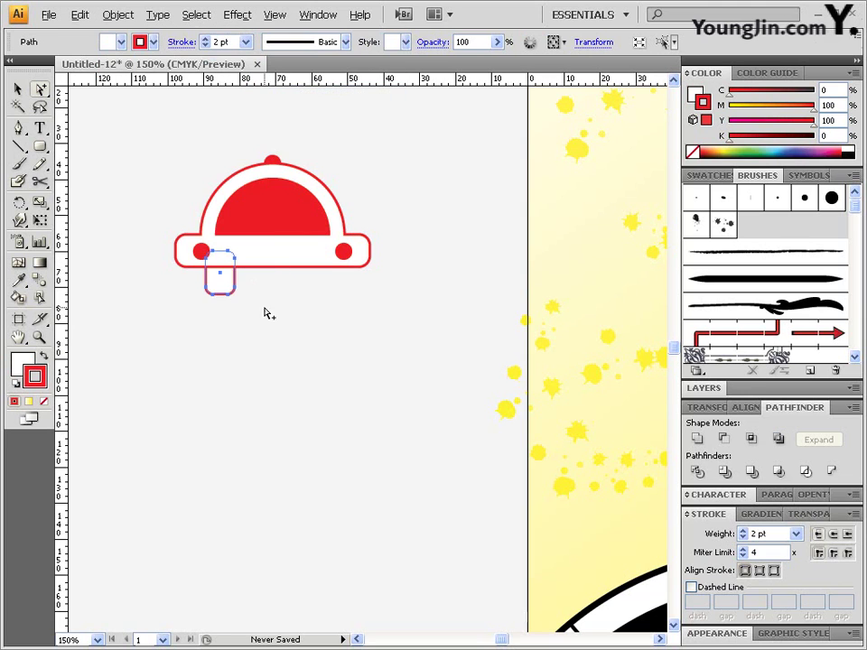
drag(219, 286, 326, 288)
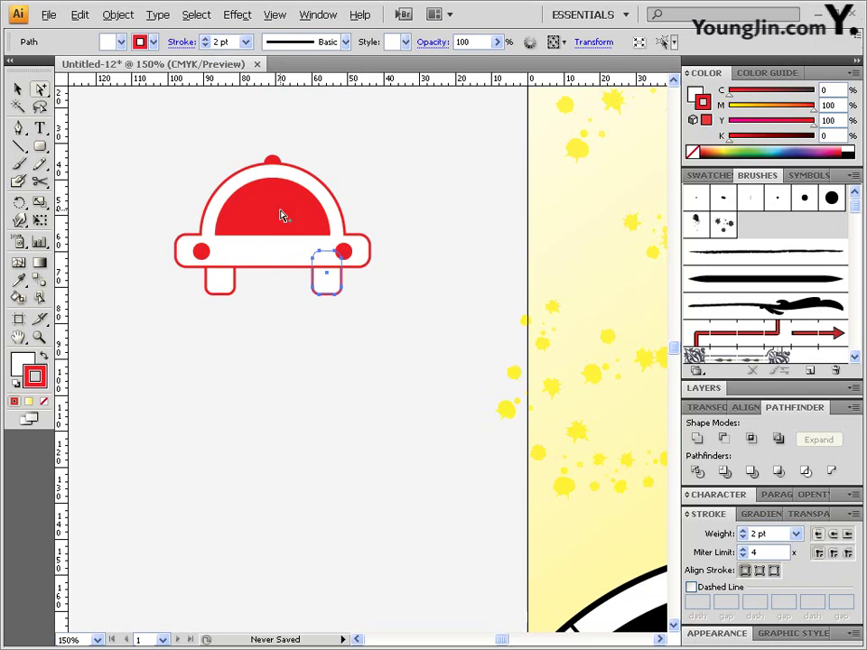
Step: Draw a slanted line descending to the right across the red half circle and outline its stroke
click(20, 146)
drag(196, 191, 374, 233)
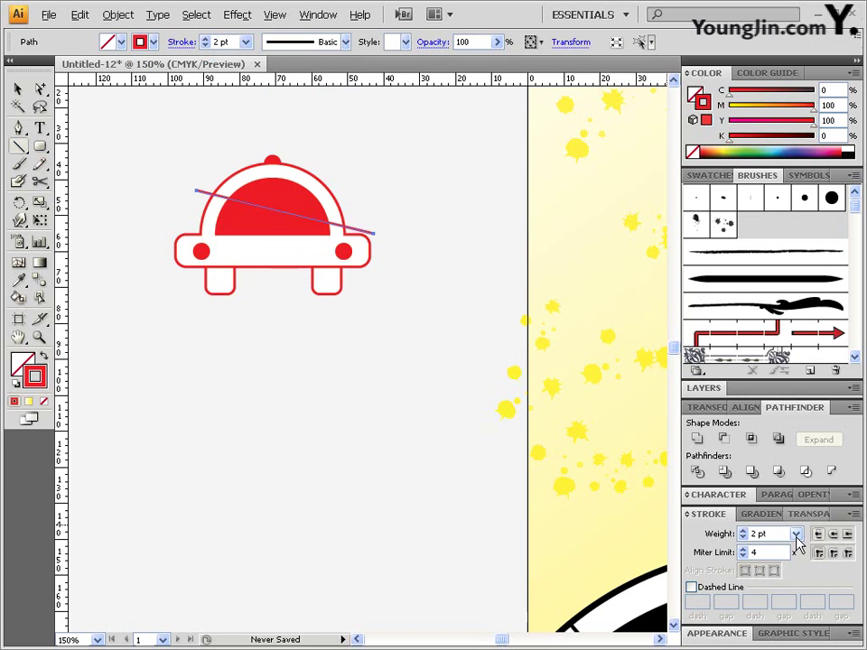
click(125, 17)
mouse_move(221, 293)
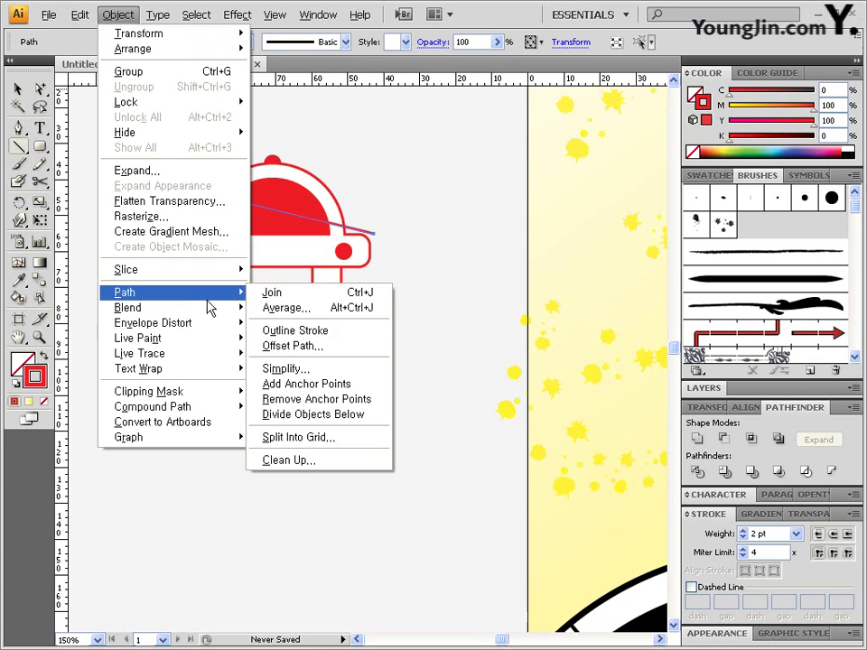
click(308, 332)
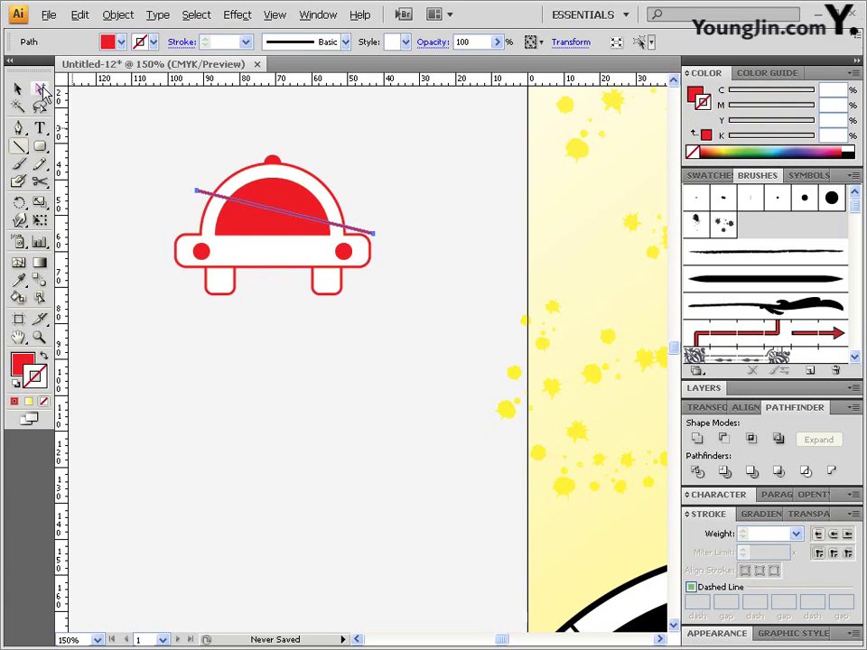
Step: Add the red half circle to the selection and subtract the outlined line from it with Minus Front
click(40, 89)
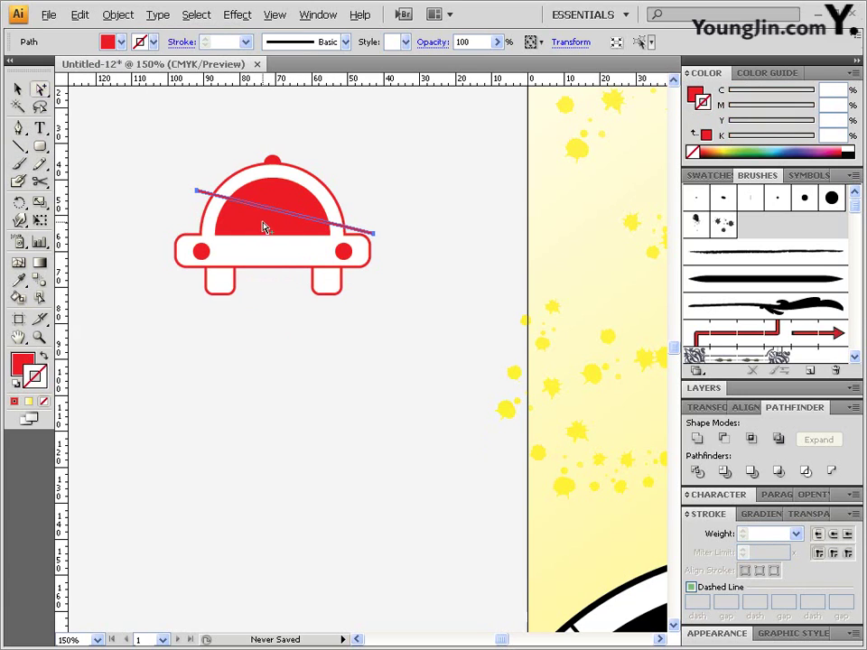
click(266, 228)
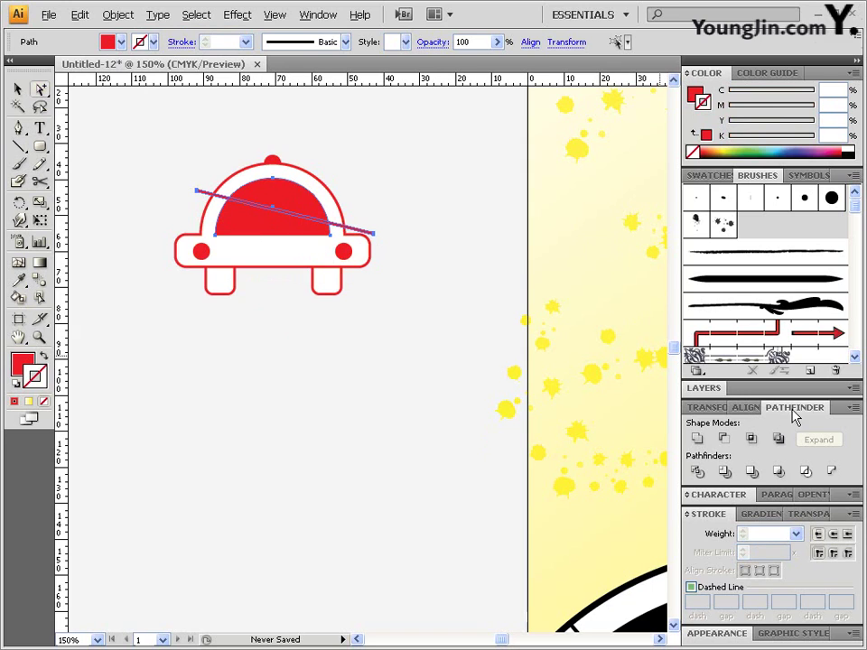
click(722, 441)
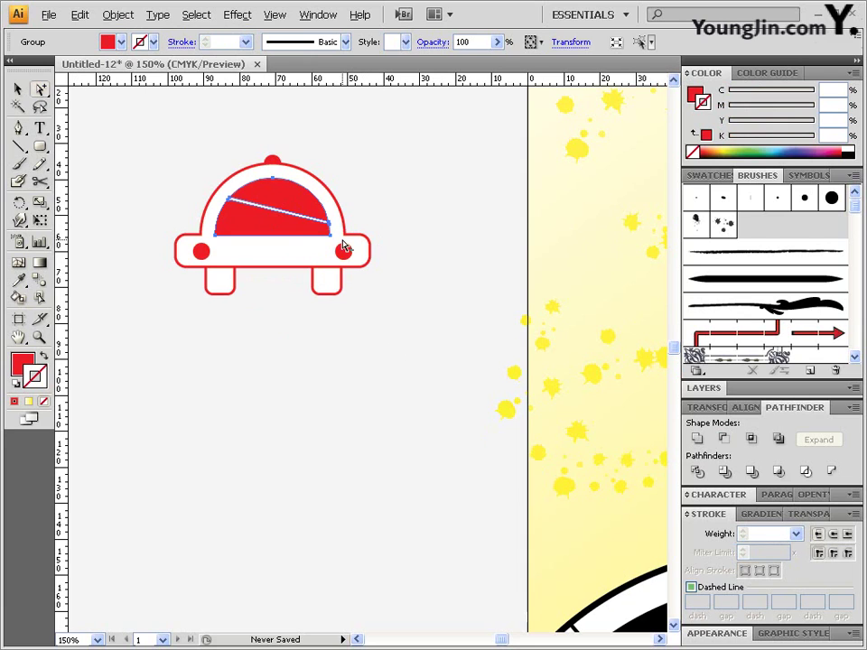
Step: Draw three red tapered ray shapes fanning out above the circle on the car's roof with the Pen tool
scroll(307, 209, up, 2)
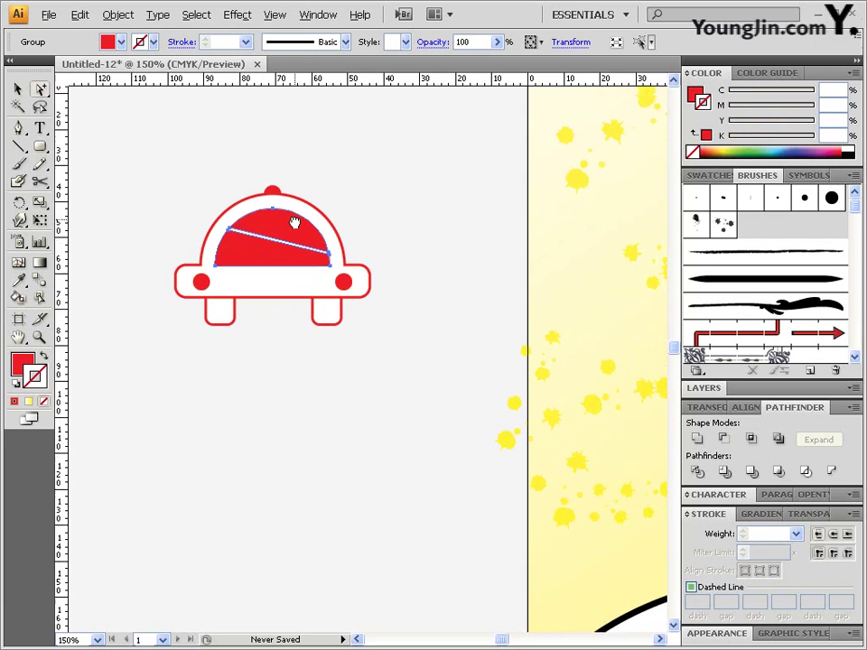
ctrl+click(295, 225)
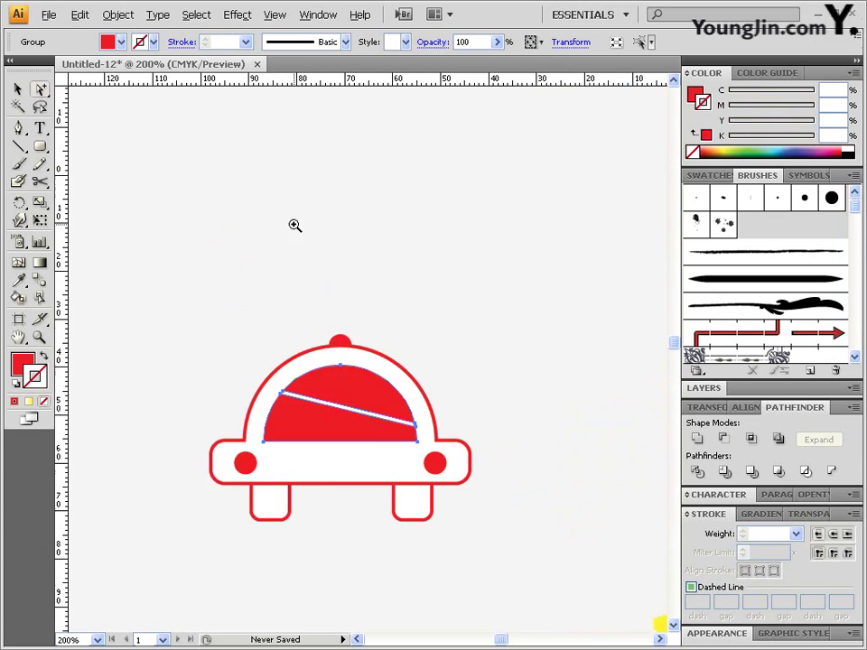
drag(361, 377, 309, 354)
click(18, 129)
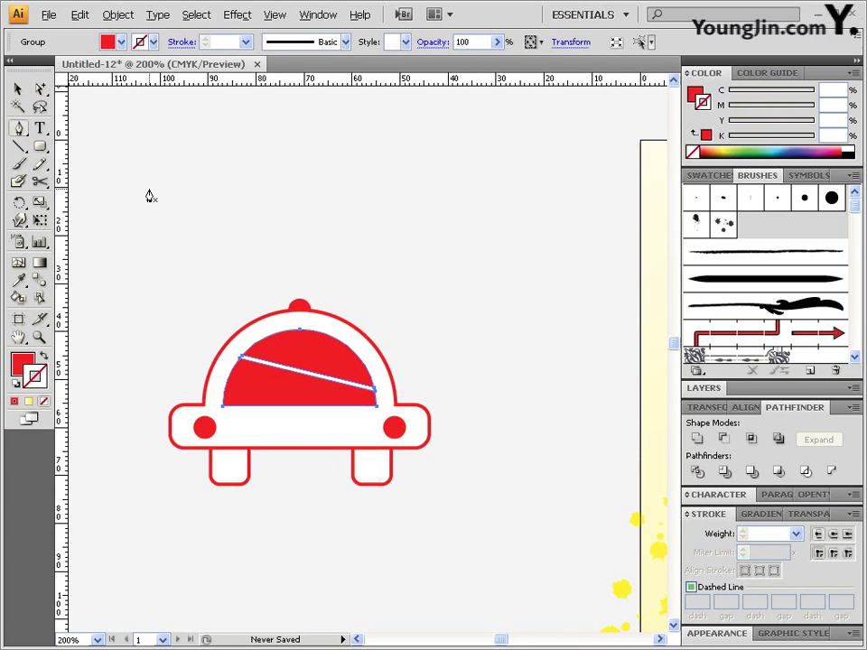
click(293, 290)
click(271, 242)
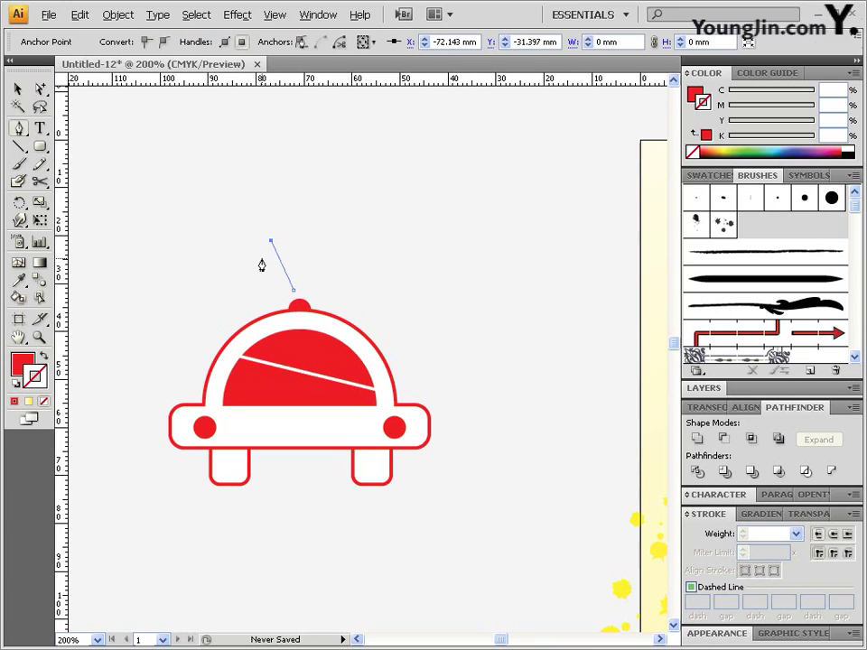
click(261, 267)
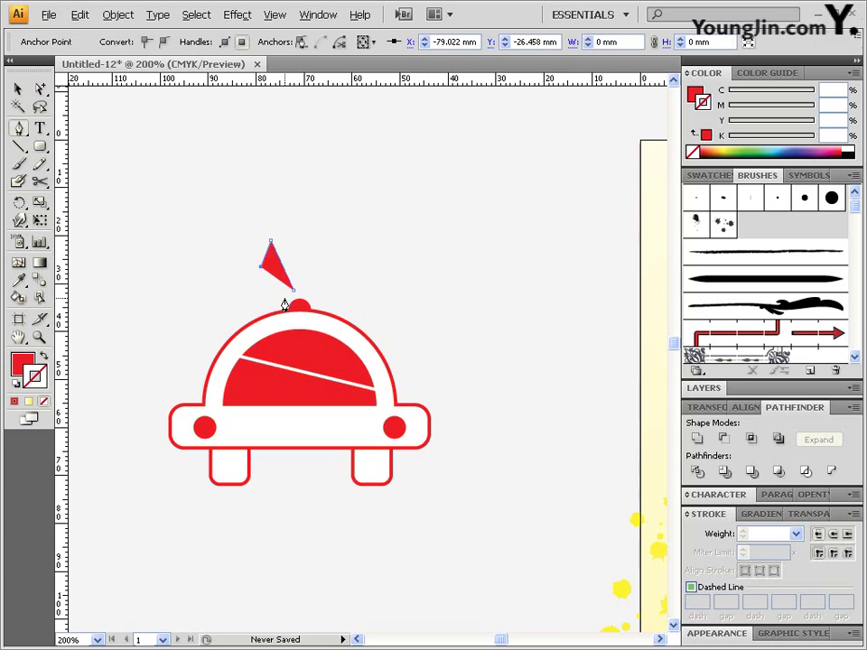
click(284, 298)
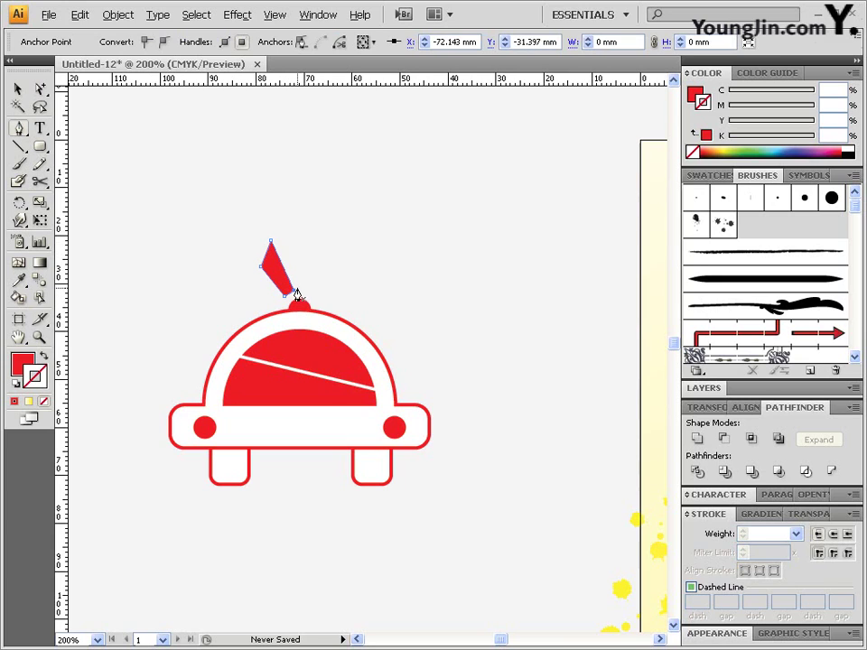
click(297, 296)
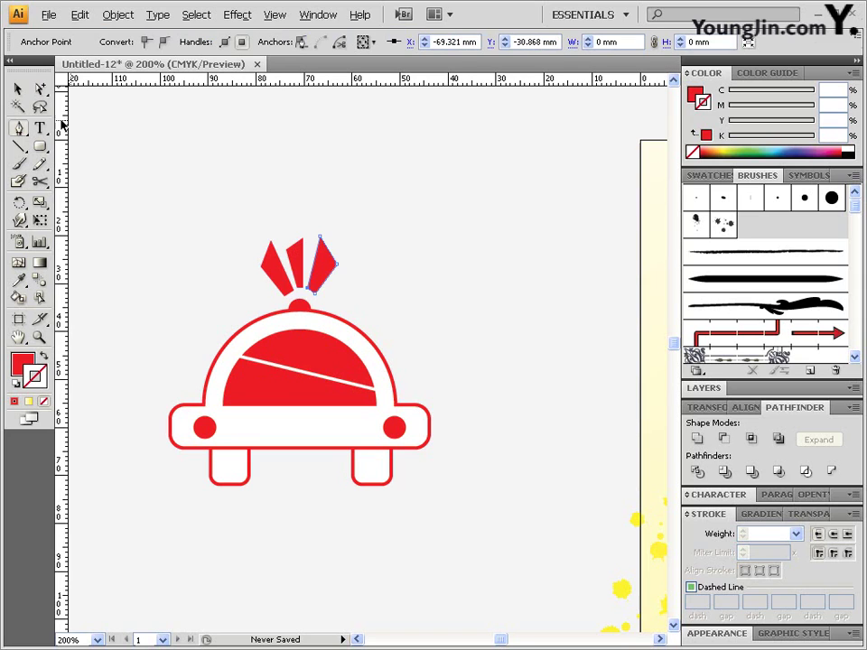
Step: Select the whole car drawing with its roof rays and rotate it by -10 degrees
key(v)
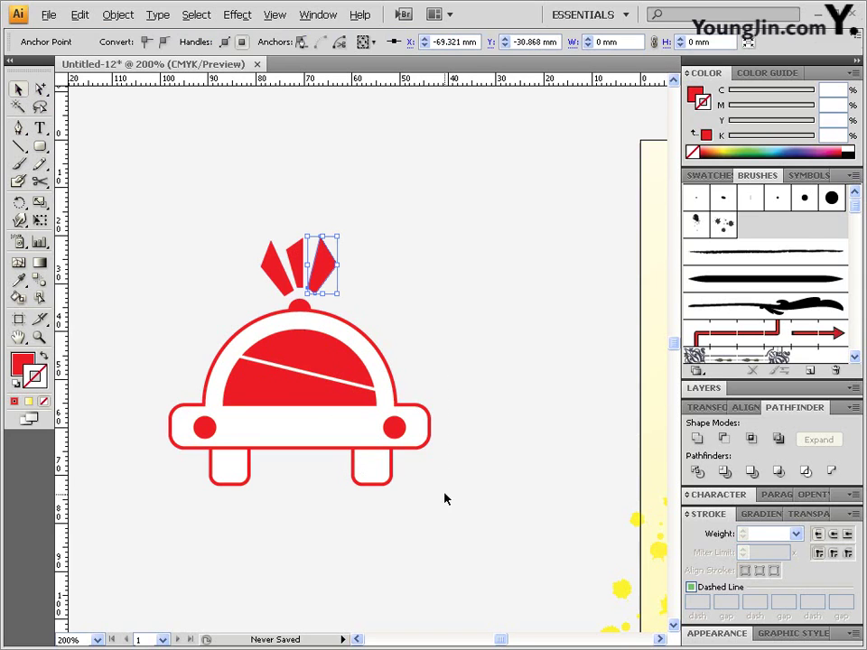
drag(443, 498, 169, 218)
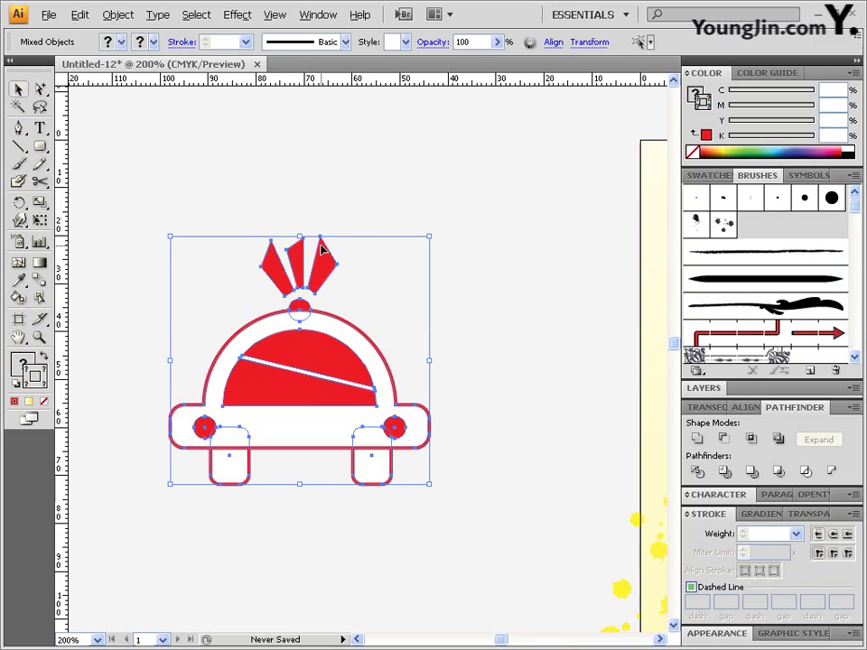
double_click(19, 202)
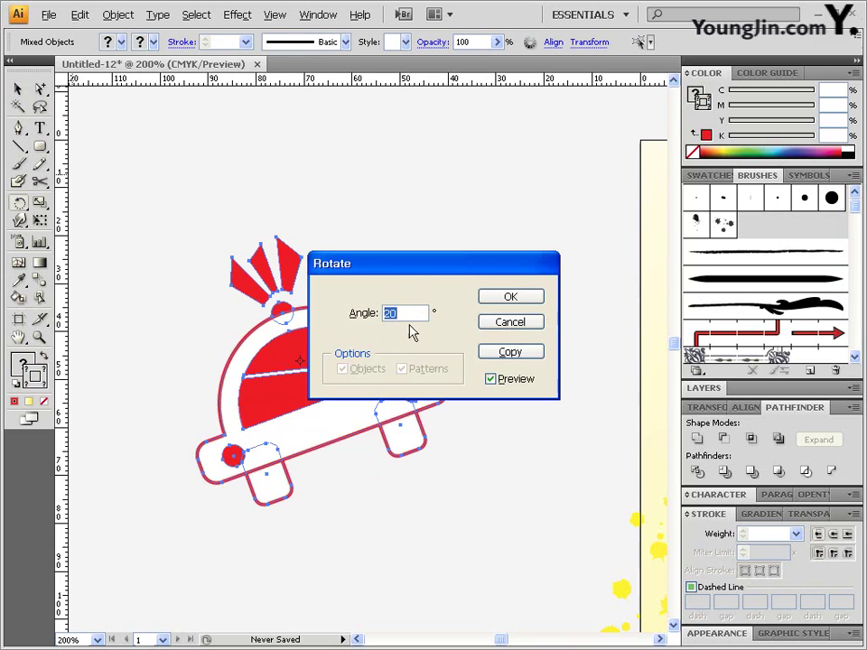
text(-1)
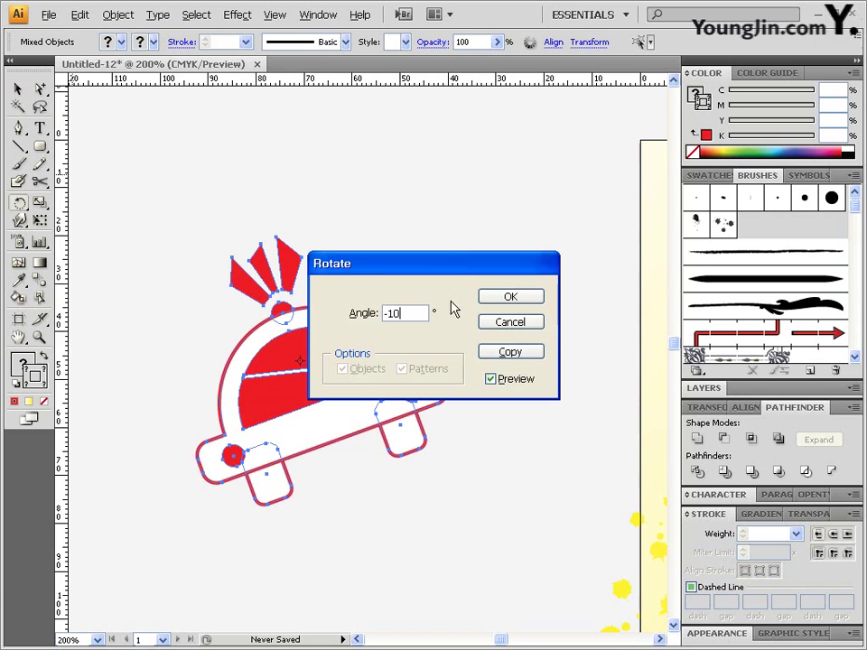
click(511, 379)
click(511, 380)
click(521, 299)
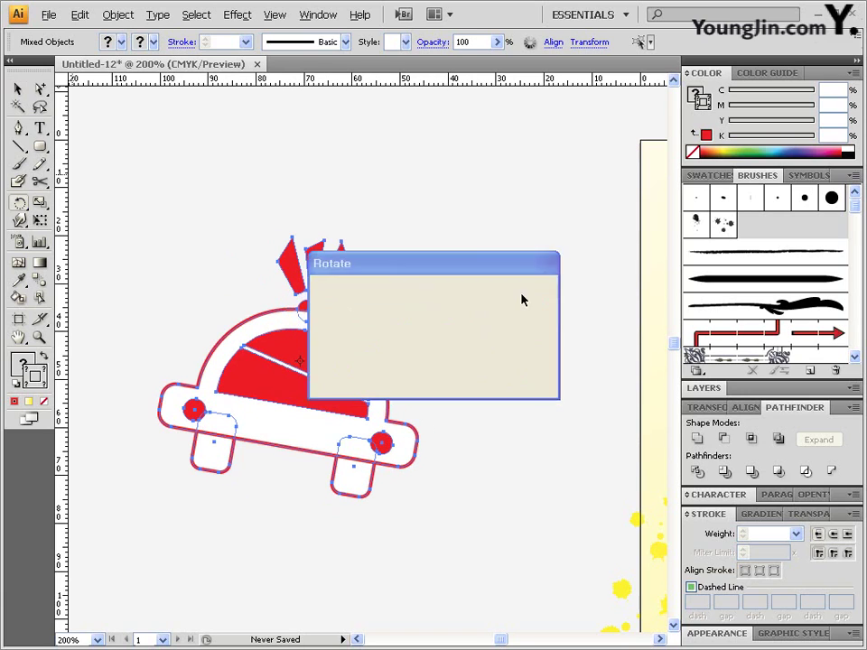
Step: Draw two thin red pointed wedges beneath the car, between its wheels, with the Pen tool
key(ctrl+shift+a)
scroll(301, 350, down, 2)
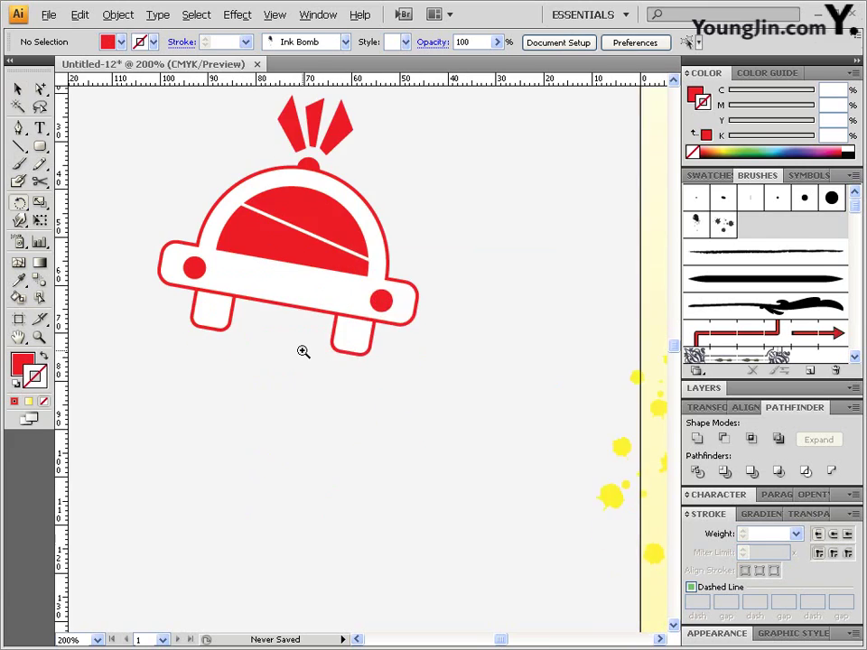
click(344, 398)
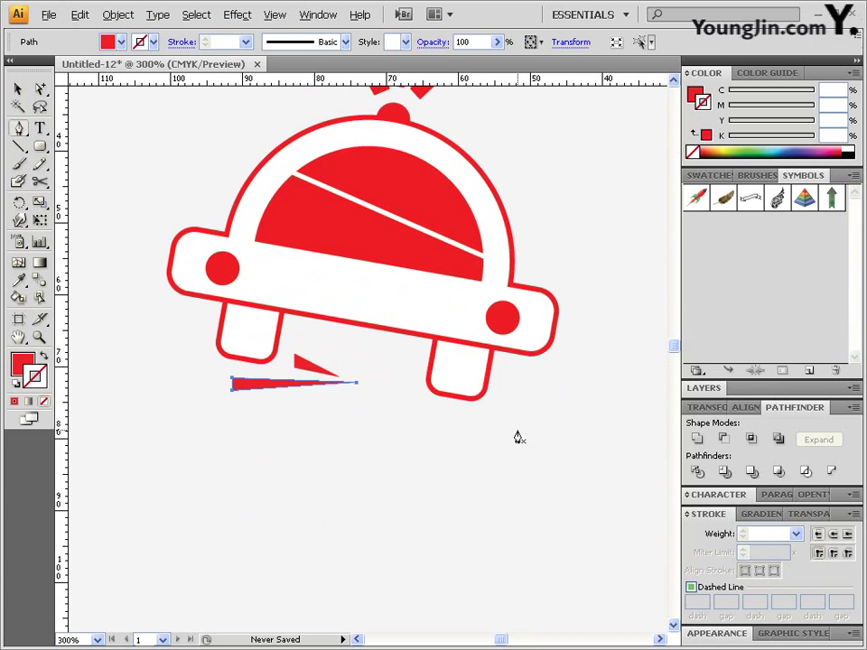
drag(456, 373, 461, 411)
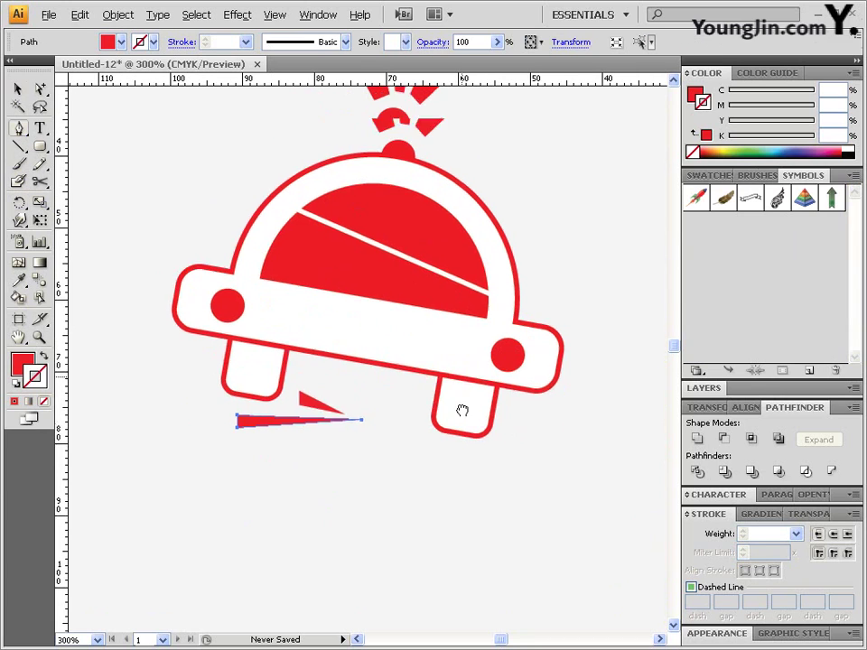
ctrl+alt+click(396, 410)
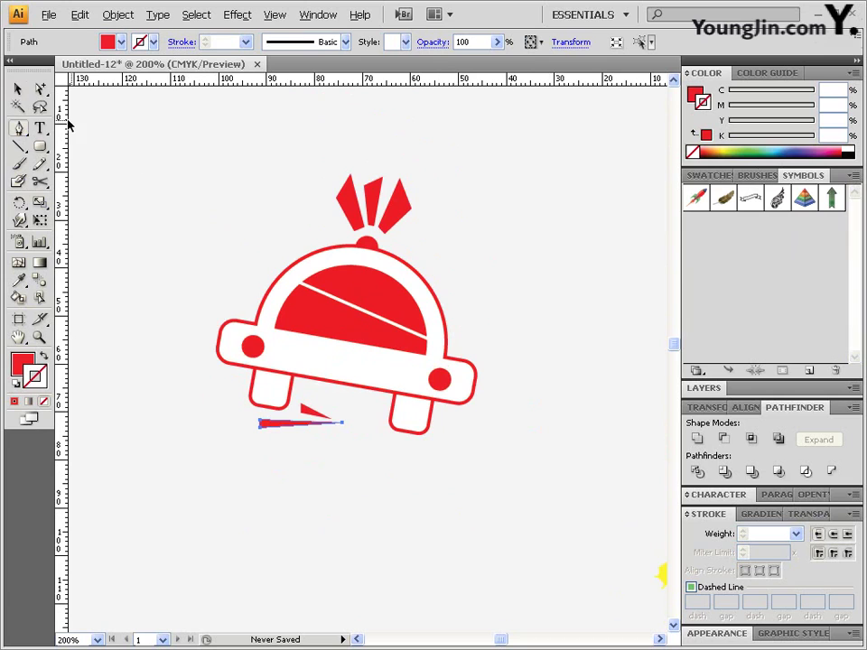
Step: Save the complete car artwork as a Graphic symbol named 자동차 and delete the original from the canvas
click(17, 89)
drag(198, 166, 504, 457)
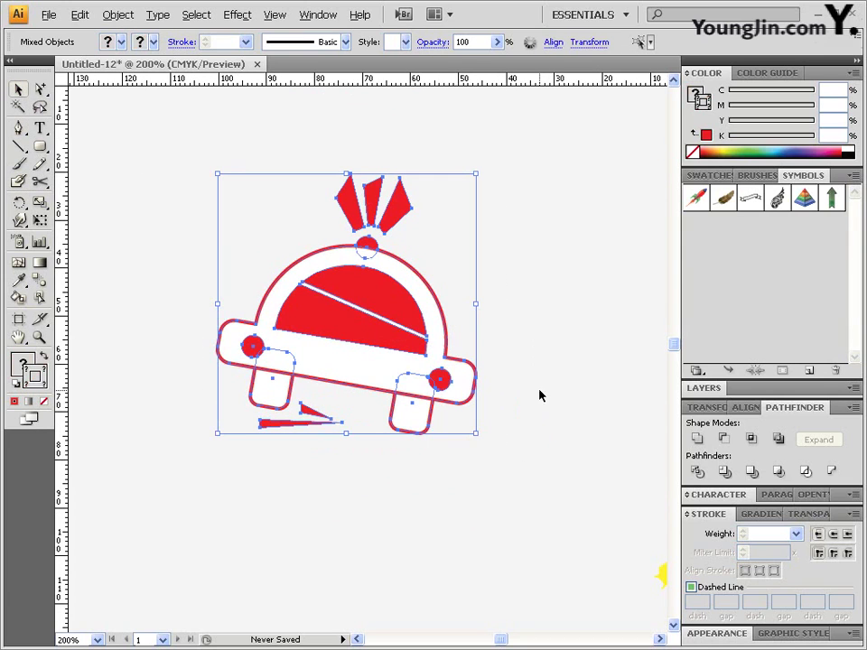
click(809, 371)
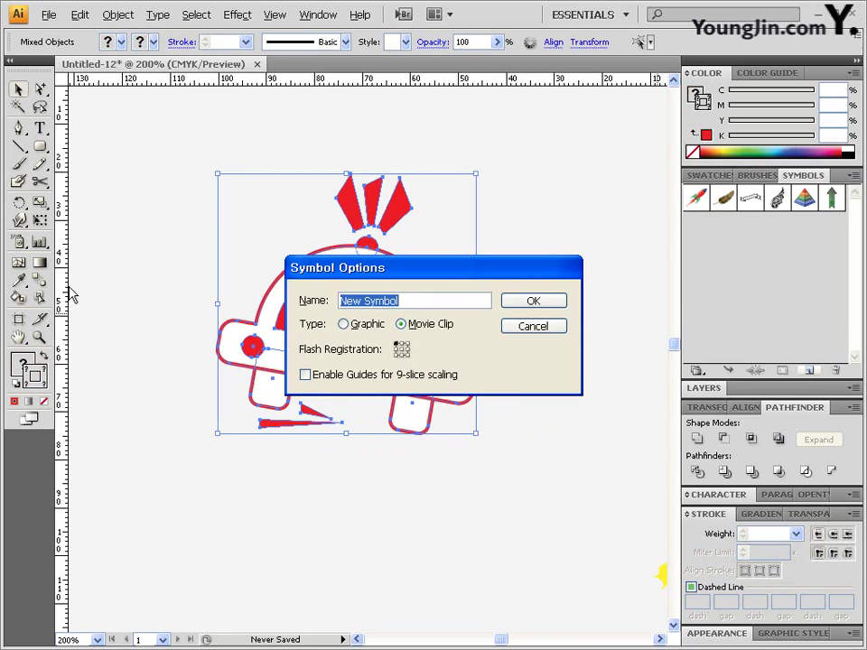
text(wk)
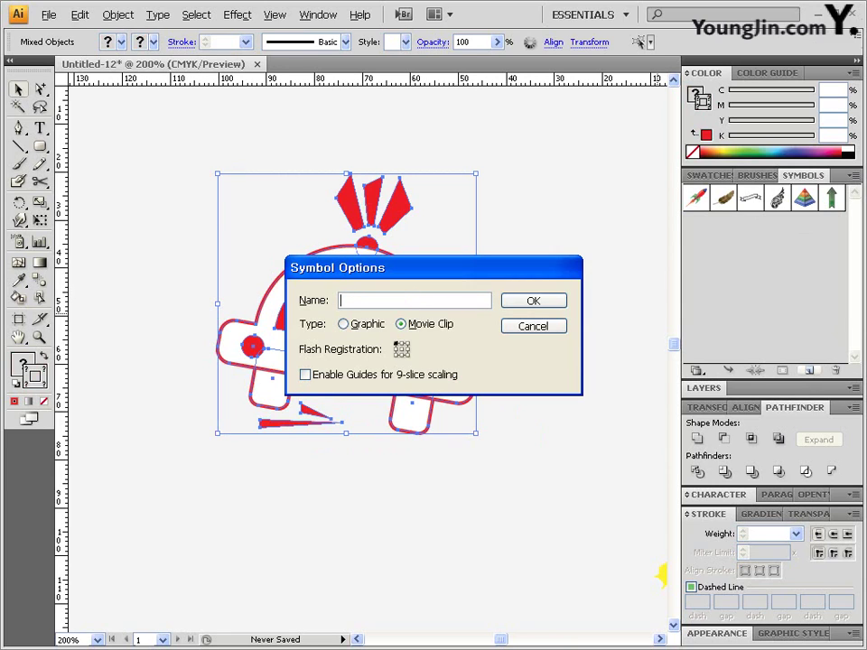
key(BackSpace)
key(BackSpace)
text(자동차)
click(351, 325)
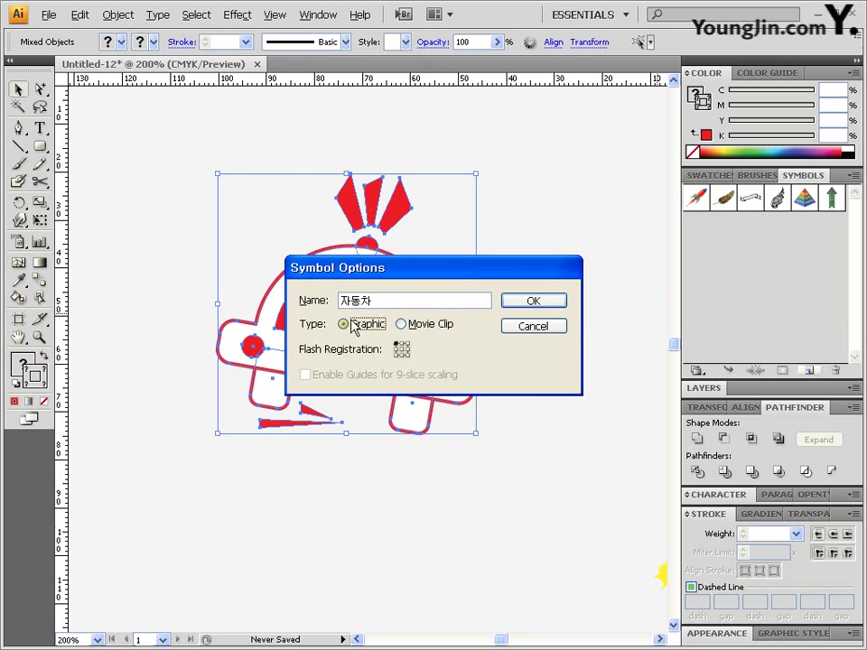
click(549, 301)
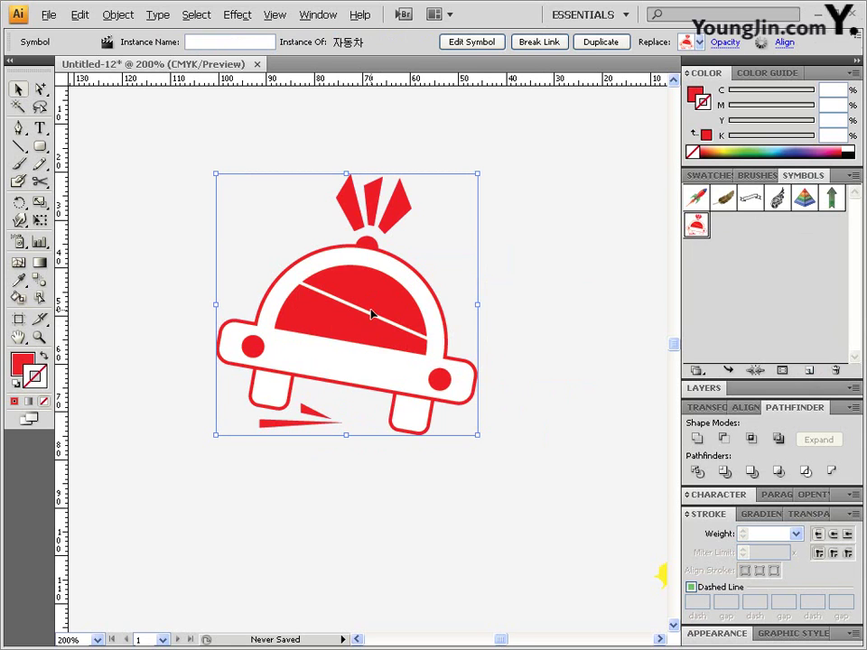
key(Delete)
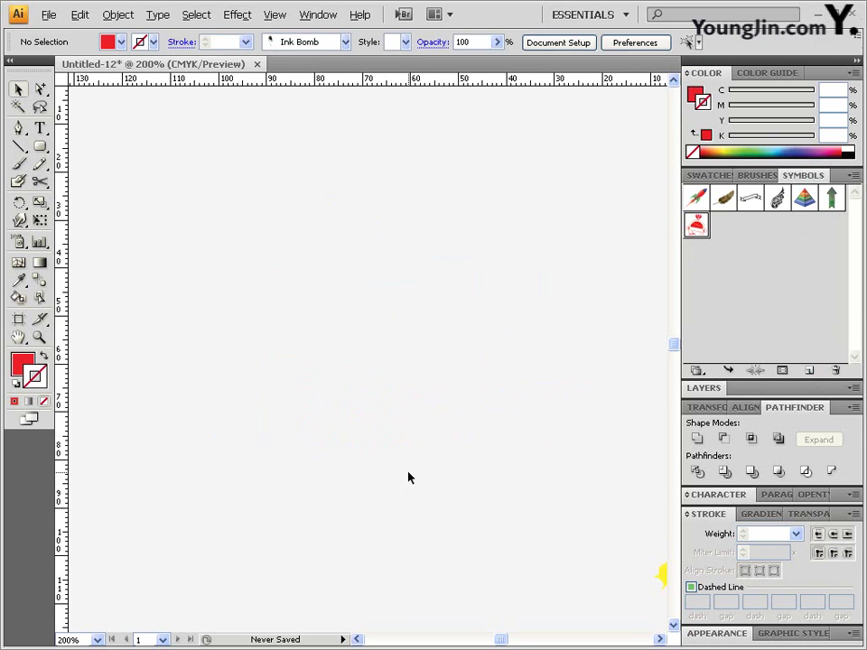
Step: Spray about ten instances of the car symbol across the poster's right half and the upper part of the SPEED dial
ctrl+alt+click(415, 373)
ctrl+alt+click(406, 344)
ctrl+alt+click(406, 344)
drag(406, 344, 356, 335)
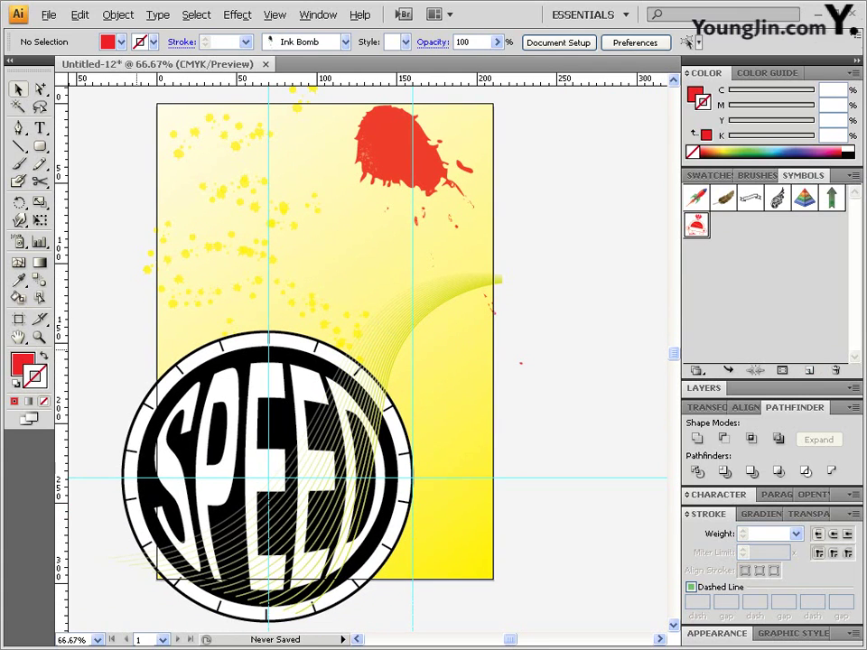
key(a)
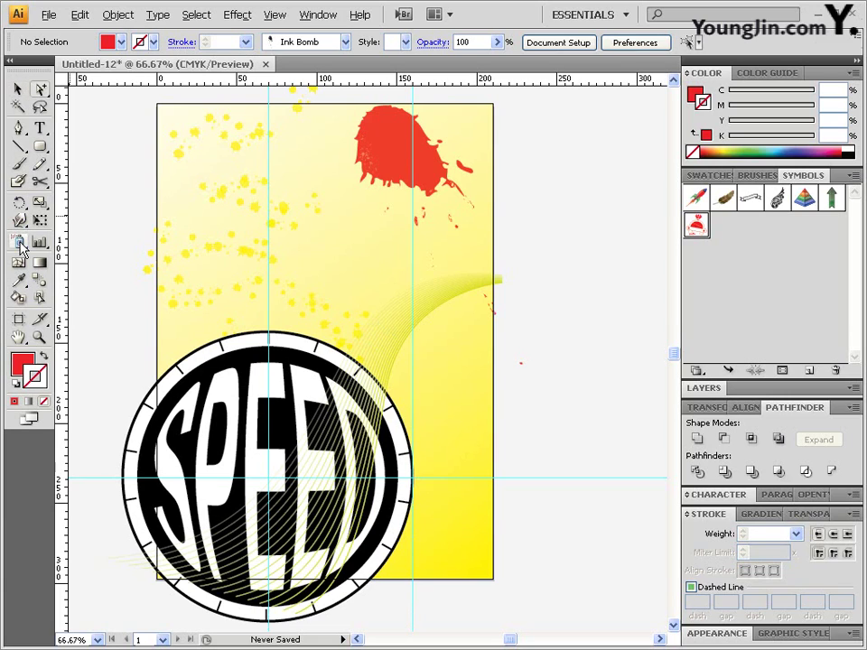
click(18, 243)
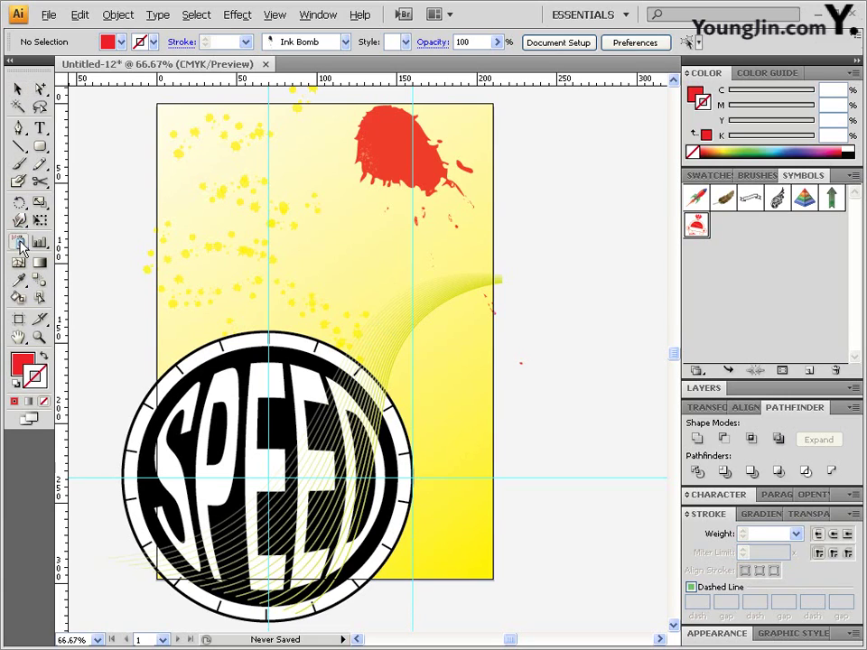
click(696, 227)
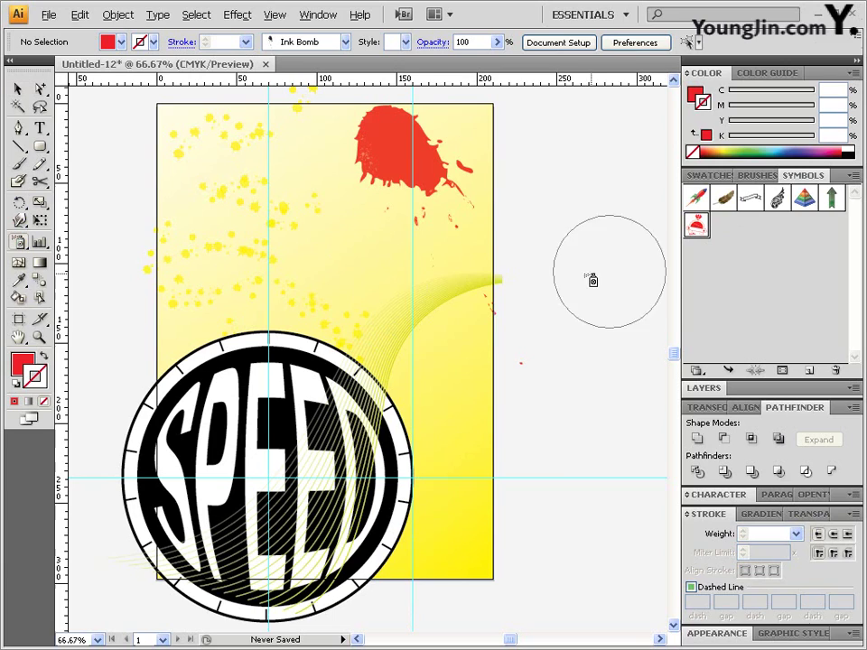
click(481, 271)
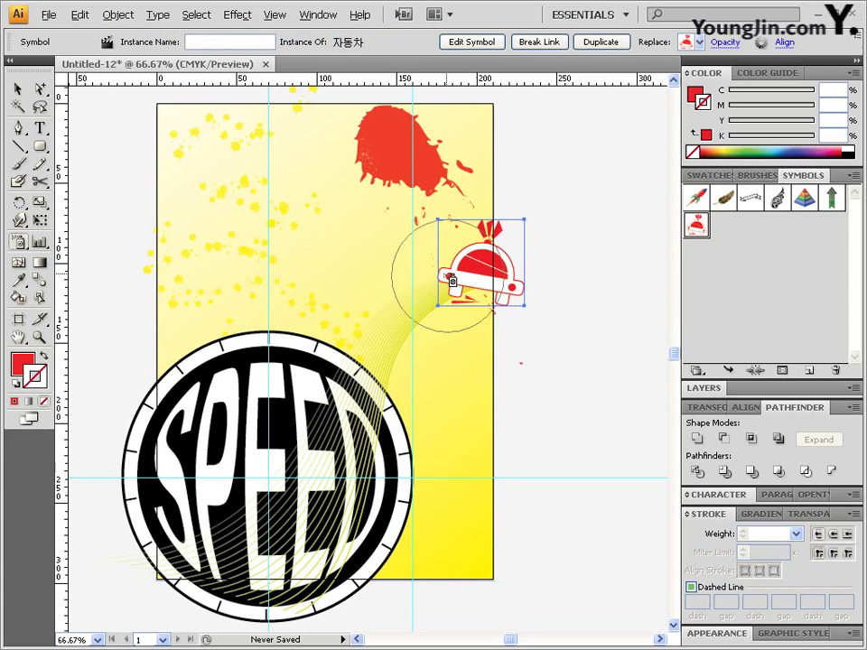
mouse_move(423, 281)
mouse_down()
mouse_move(463, 345)
mouse_move(408, 388)
mouse_move(387, 358)
mouse_move(352, 333)
mouse_move(305, 406)
mouse_move(441, 420)
mouse_move(498, 402)
mouse_move(523, 441)
mouse_move(535, 371)
mouse_up()
click(524, 354)
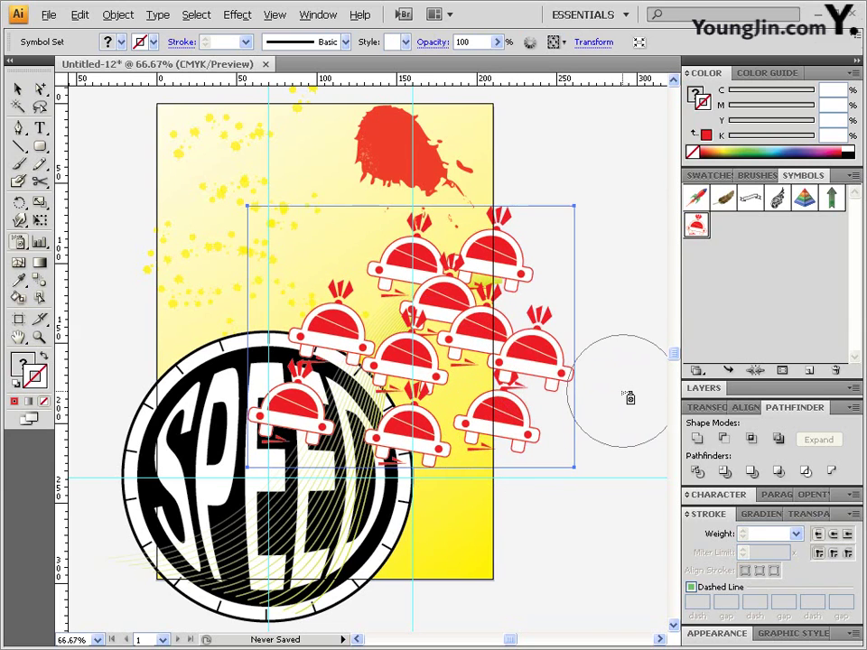
Step: Resize the sprayed cars with the Symbol Sizer, shrinking most of them to varied sizes while leaving a few large
mouse_move(18, 242)
mouse_down()
mouse_move(96, 247)
mouse_move(93, 298)
mouse_move(84, 307)
mouse_up()
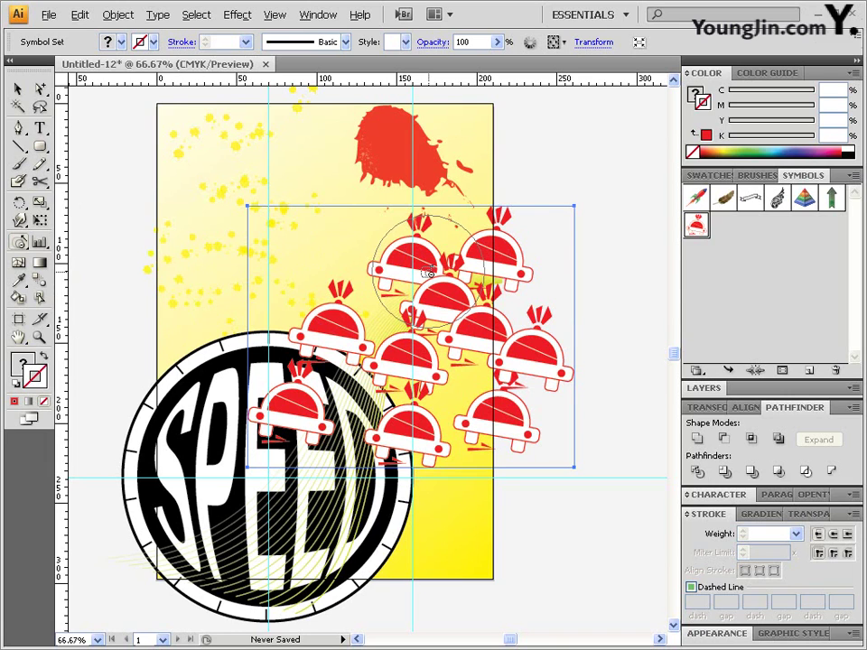
mouse_move(454, 300)
mouse_down()
mouse_move(492, 267)
mouse_move(413, 291)
mouse_move(411, 272)
mouse_move(457, 310)
mouse_move(535, 346)
mouse_move(390, 348)
mouse_move(350, 330)
mouse_move(370, 405)
mouse_move(447, 413)
mouse_move(421, 361)
mouse_move(495, 358)
mouse_move(453, 454)
mouse_move(379, 420)
mouse_move(415, 422)
mouse_move(531, 348)
mouse_move(454, 331)
mouse_move(438, 307)
mouse_move(465, 331)
mouse_move(405, 364)
mouse_move(327, 330)
mouse_up()
click(413, 344)
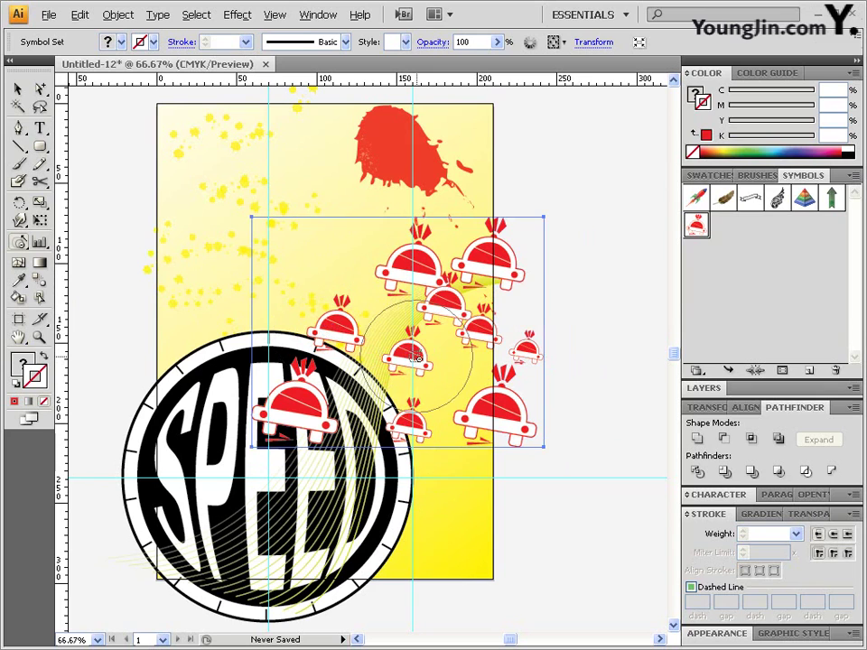
mouse_move(476, 316)
mouse_down()
mouse_move(410, 267)
mouse_move(408, 286)
mouse_up()
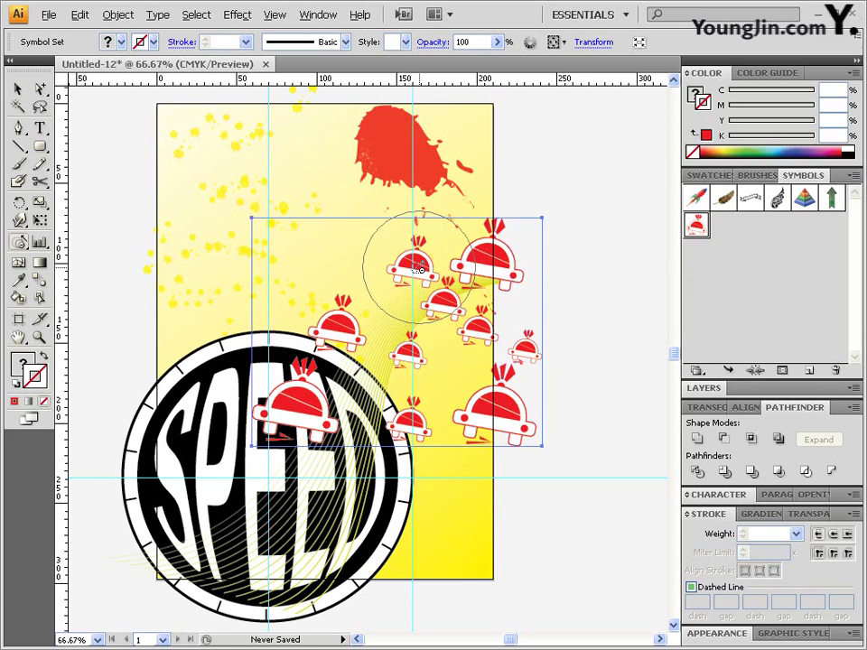
Step: Shift the small car instances near the poster's right edge inward and closer together along the curve
mouse_move(20, 242)
mouse_down()
mouse_move(90, 281)
mouse_move(93, 262)
mouse_up()
mouse_move(456, 323)
mouse_down()
mouse_move(528, 336)
mouse_move(497, 338)
mouse_move(522, 343)
mouse_move(504, 336)
mouse_move(501, 262)
mouse_up()
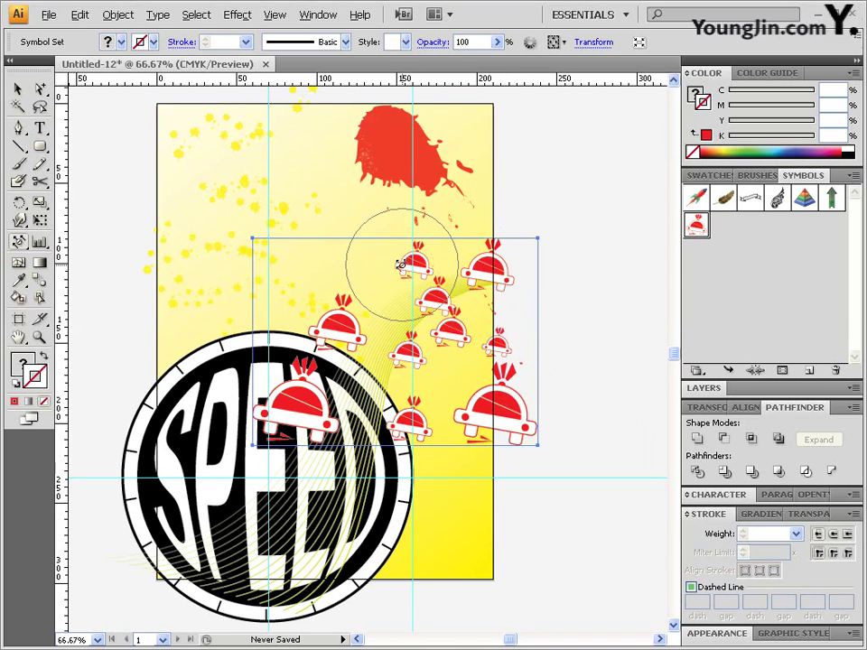
drag(400, 264, 415, 307)
Step: Fade the smaller cars around the flowing curve to varied transparency with the Symbol Screener
mouse_move(20, 242)
mouse_down()
mouse_move(115, 318)
mouse_move(91, 361)
mouse_move(122, 334)
mouse_up()
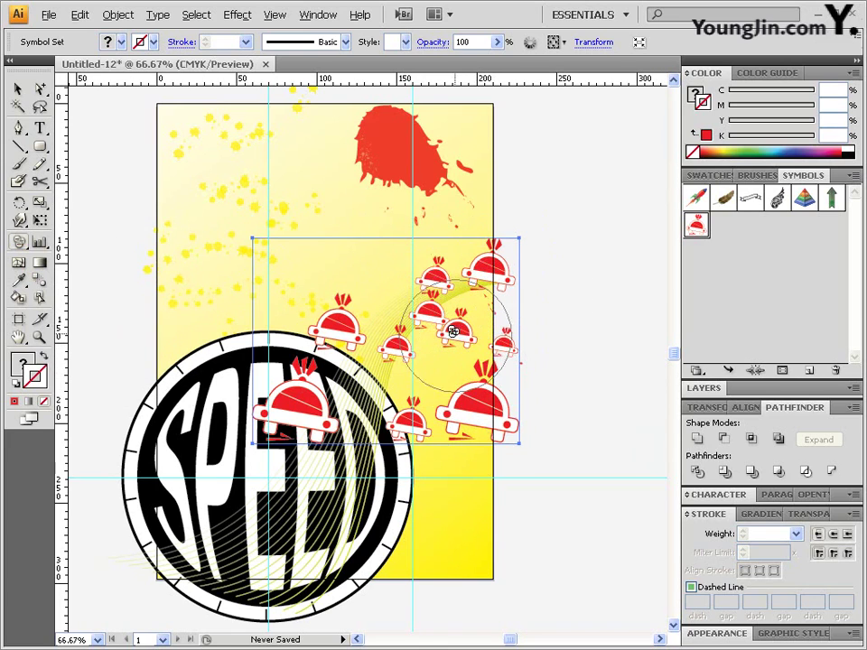
mouse_move(453, 332)
mouse_down()
mouse_move(424, 309)
mouse_move(432, 273)
mouse_move(406, 353)
mouse_move(382, 360)
mouse_move(322, 337)
mouse_up()
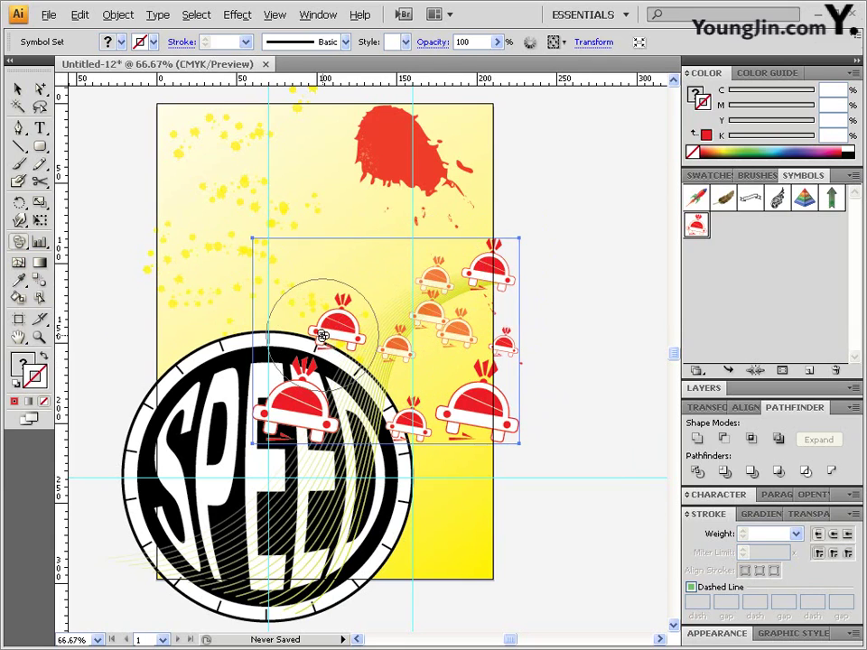
mouse_move(379, 343)
mouse_down()
mouse_move(411, 396)
mouse_move(408, 335)
mouse_move(395, 340)
mouse_move(437, 300)
mouse_move(437, 276)
mouse_move(422, 313)
mouse_move(431, 314)
mouse_move(431, 335)
mouse_move(407, 304)
mouse_move(431, 295)
mouse_move(423, 304)
mouse_up()
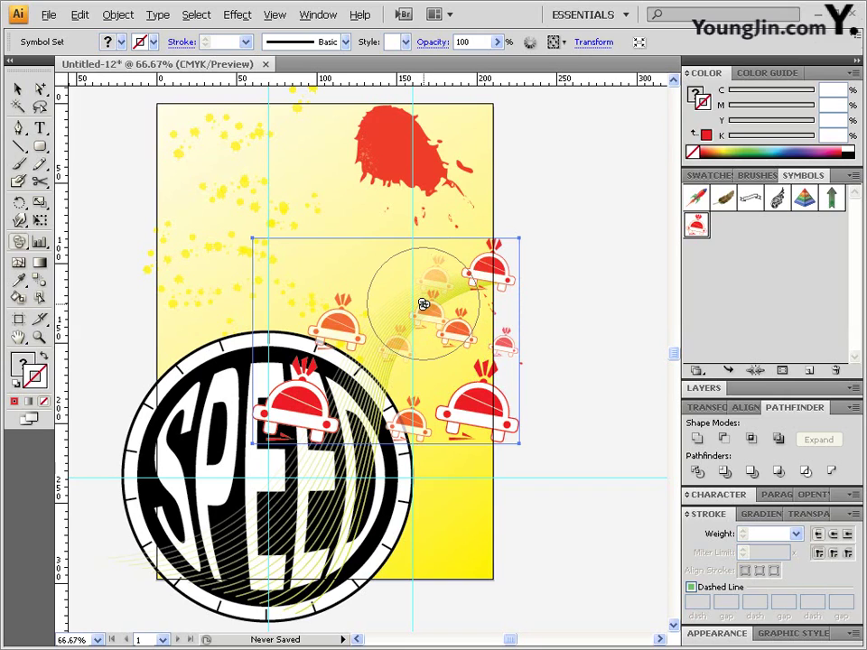
Step: Reduce the symbolism brush size and restore some opacity to the single faded car in the middle of the curve
key(bracketleft)
key(bracketleft)
key(bracketleft)
key(bracketleft)
key(bracketleft)
key(bracketleft)
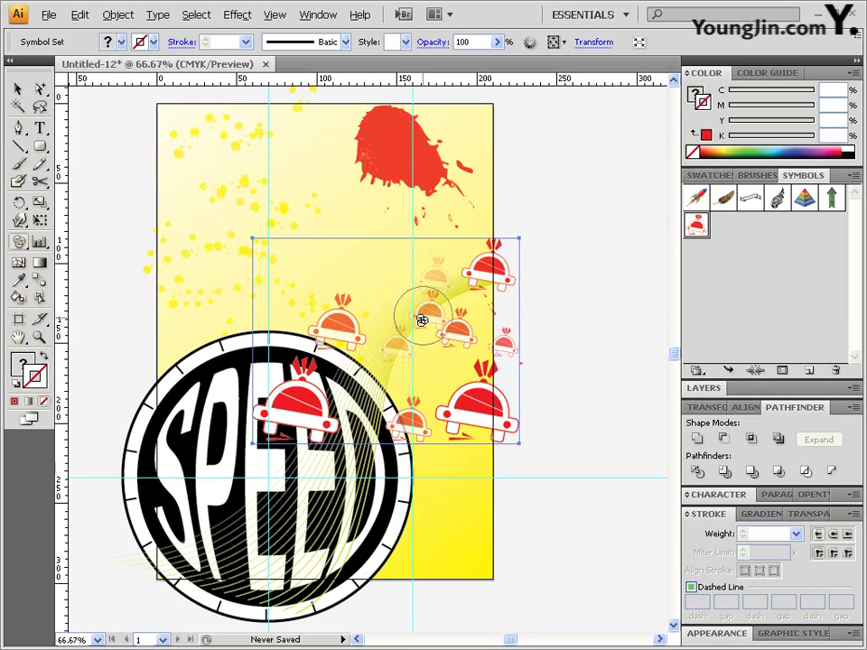
drag(425, 314, 429, 311)
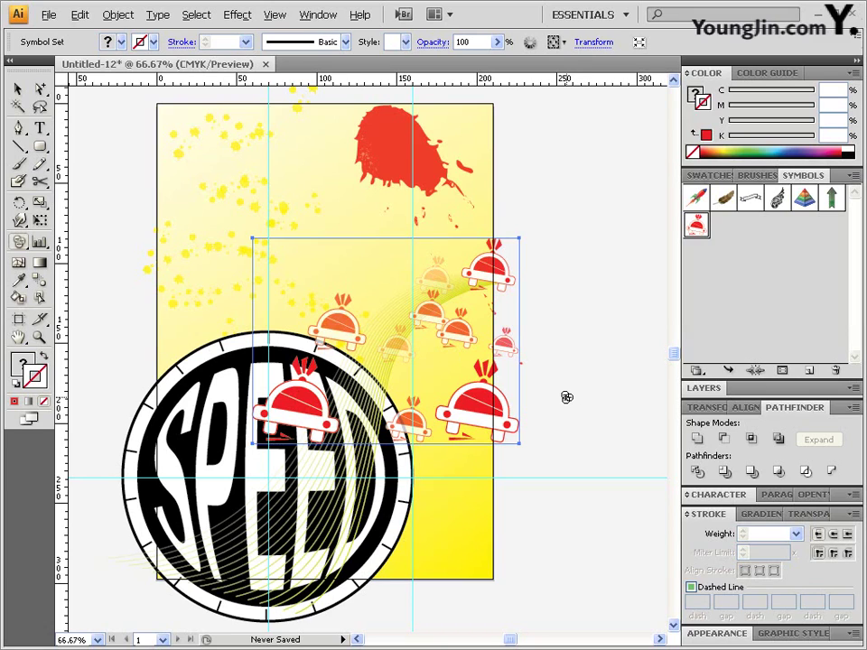
Step: Add a black point-text headline beginning with "위험을 부르" across the upper part of the poster
click(40, 128)
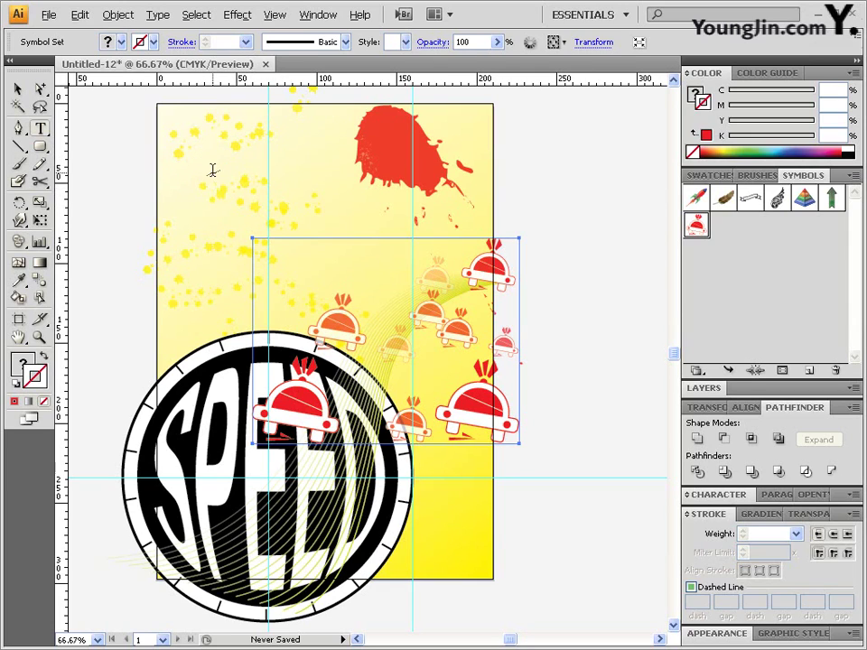
click(106, 166)
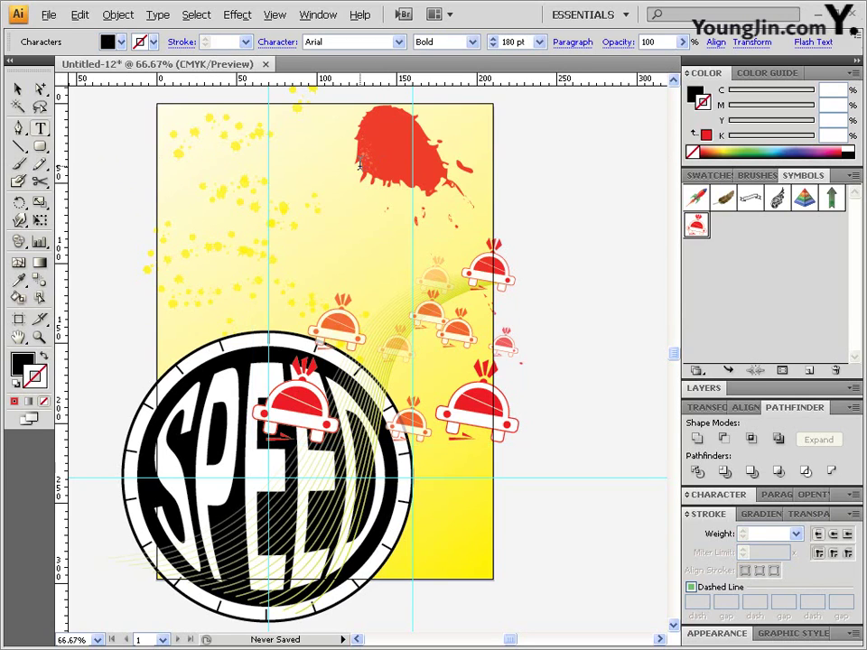
text(위험을 부르)
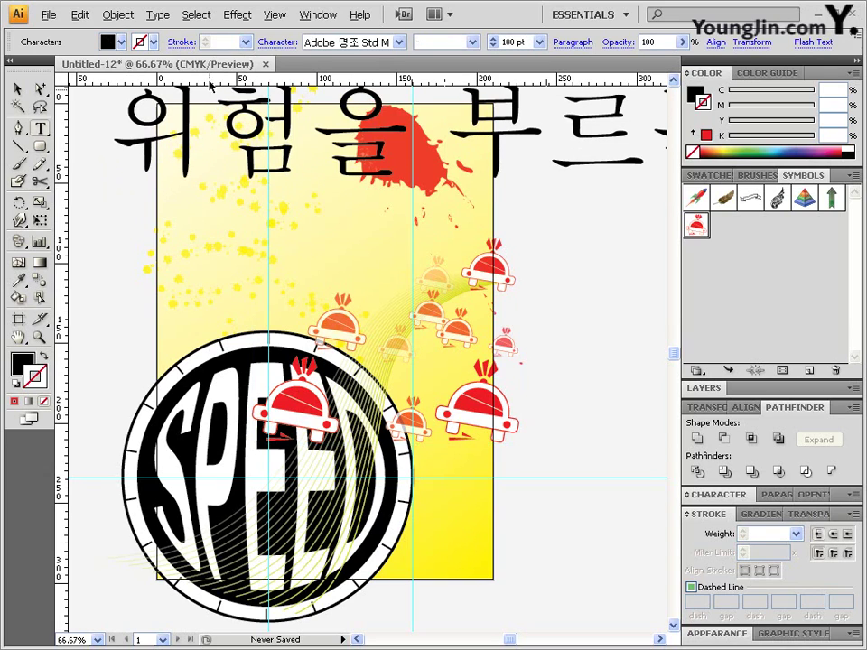
key(Escape)
Step: Set the Korean headline to 40 pt in the 궁서 font and place it below the red splatter in the poster's upper part
click(538, 42)
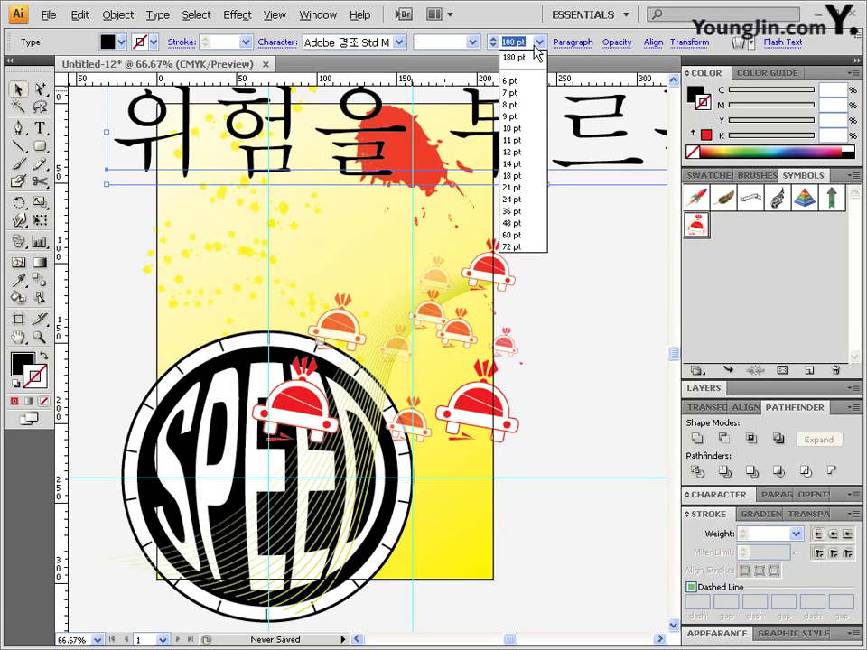
click(515, 42)
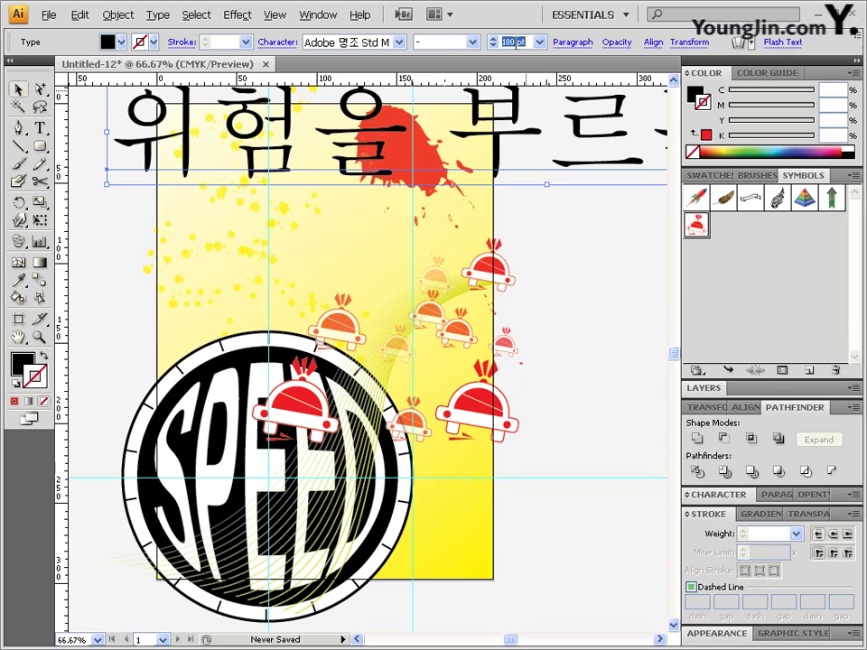
text(40)
key(Return)
drag(208, 155, 295, 204)
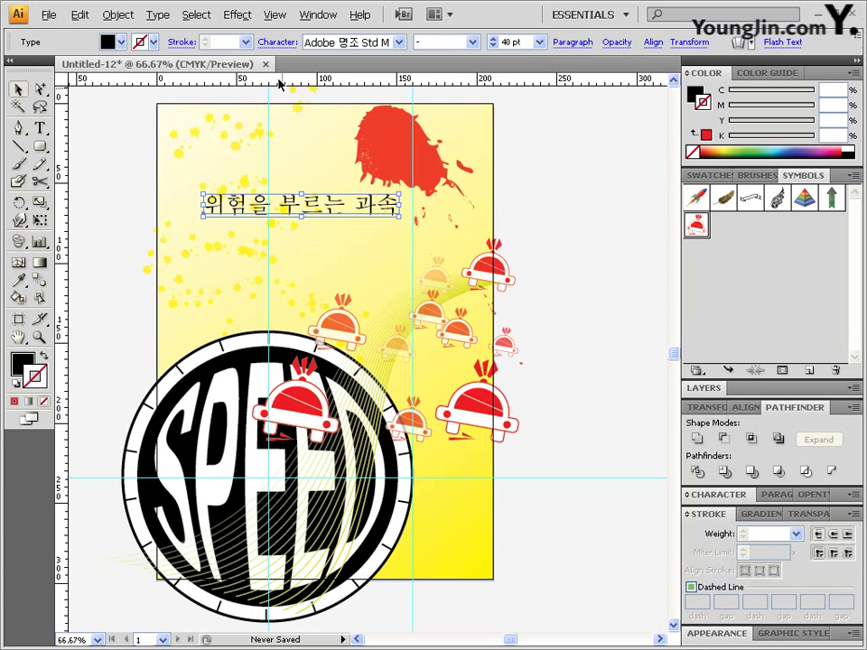
click(398, 42)
click(375, 209)
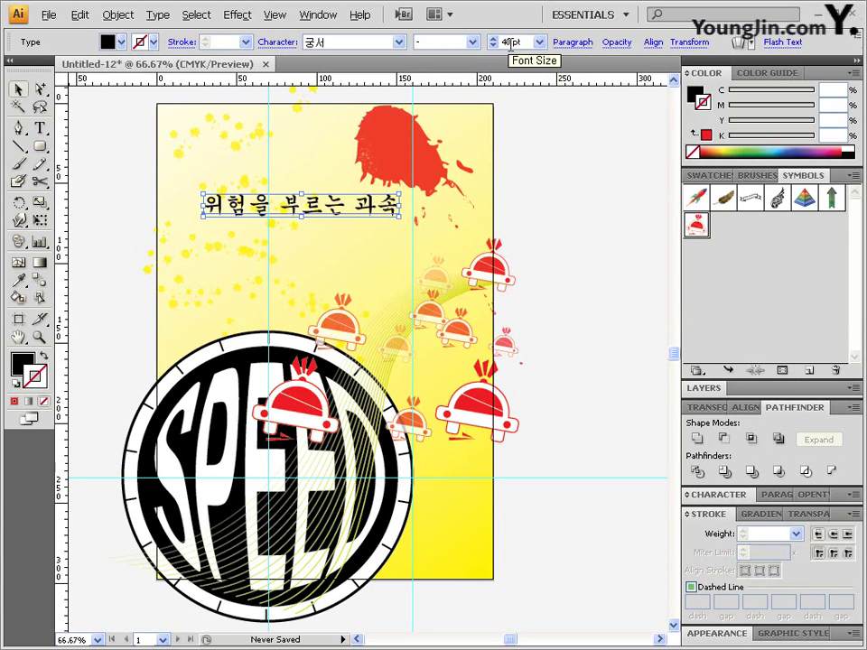
Step: Enlarge only the word "위험" in the headline to 90 pt
drag(249, 206, 202, 207)
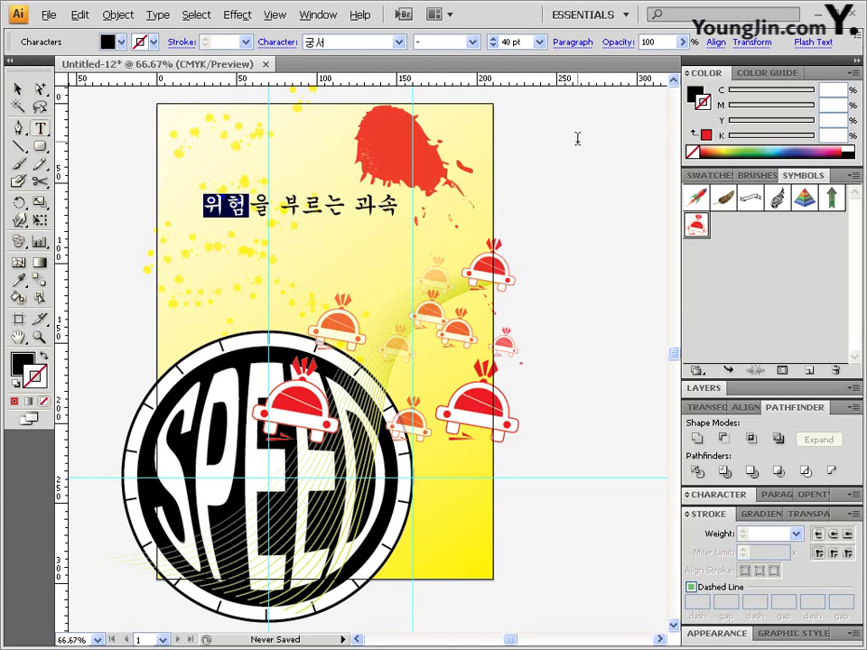
click(511, 42)
text(90)
key(Return)
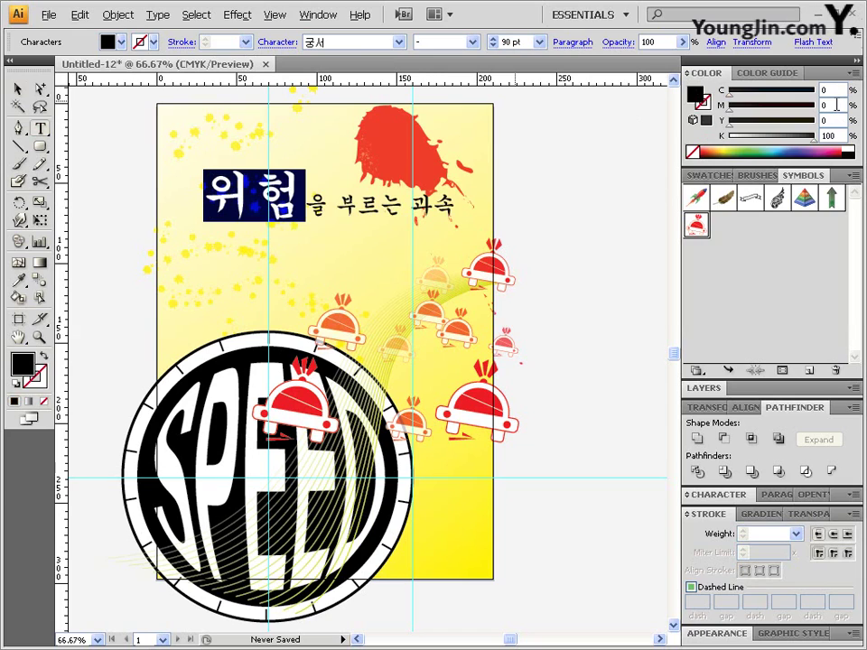
Step: Color the word "위험" red with M 100, Y 100 and K 0
click(836, 105)
text(100)
key(Tab)
text(100)
key(Tab)
text(0)
key(Return)
Step: Nudge the whole Korean headline slightly up and to the left on the poster
click(19, 90)
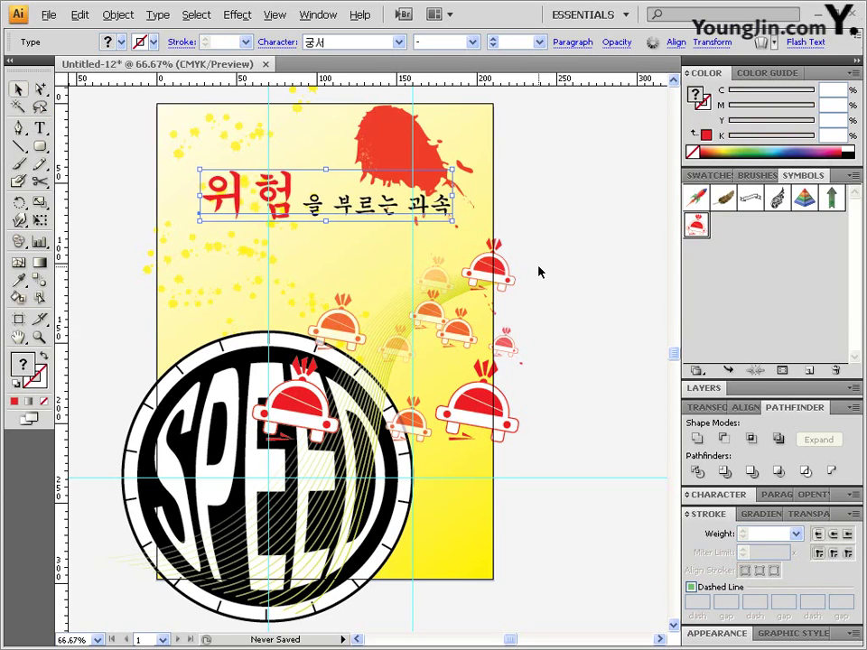
key(Left)
key(Left)
key(Left)
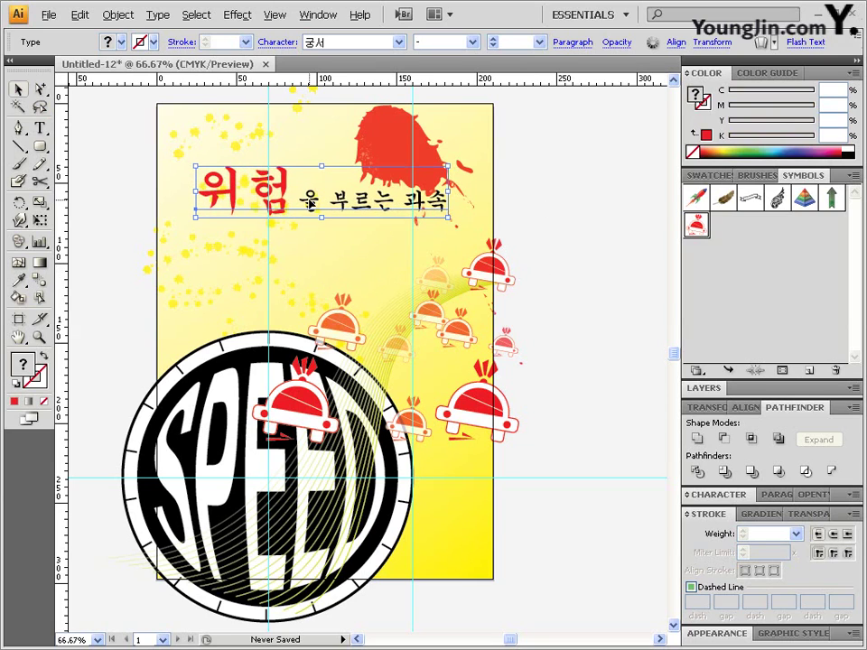
Step: Add the point text "DANGER" above the Korean headline, starting just outside the poster's left edge
click(40, 130)
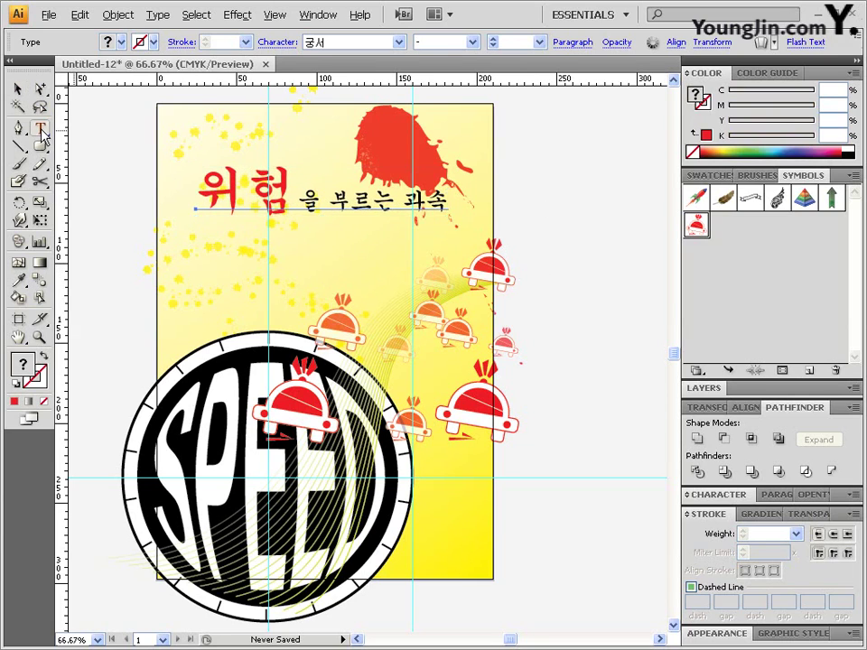
click(102, 147)
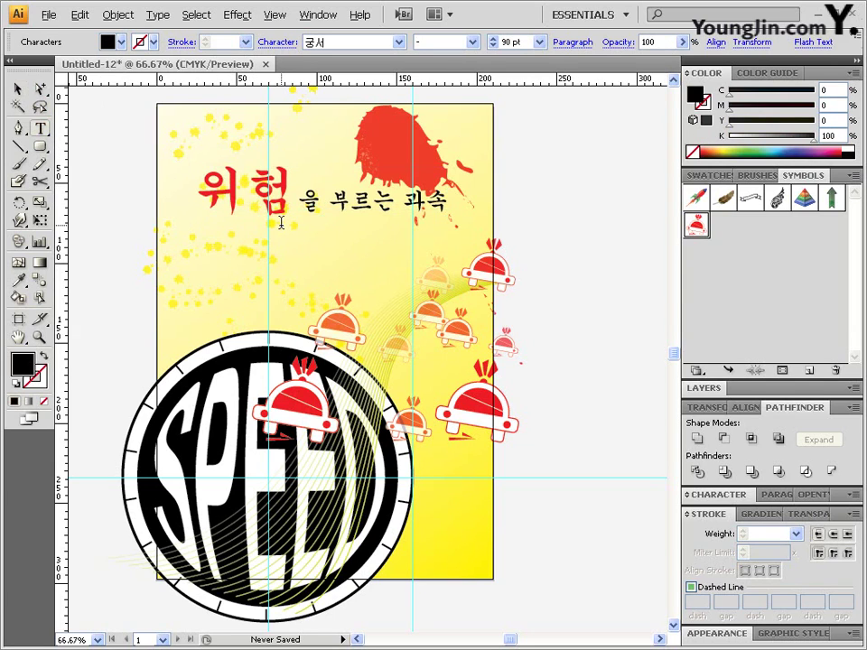
text(D)
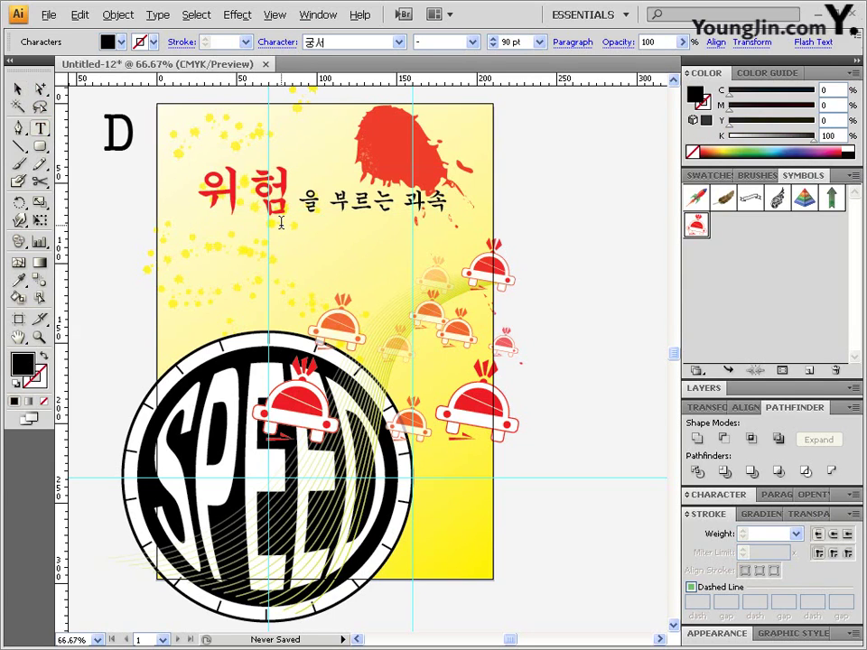
text(ANGER)
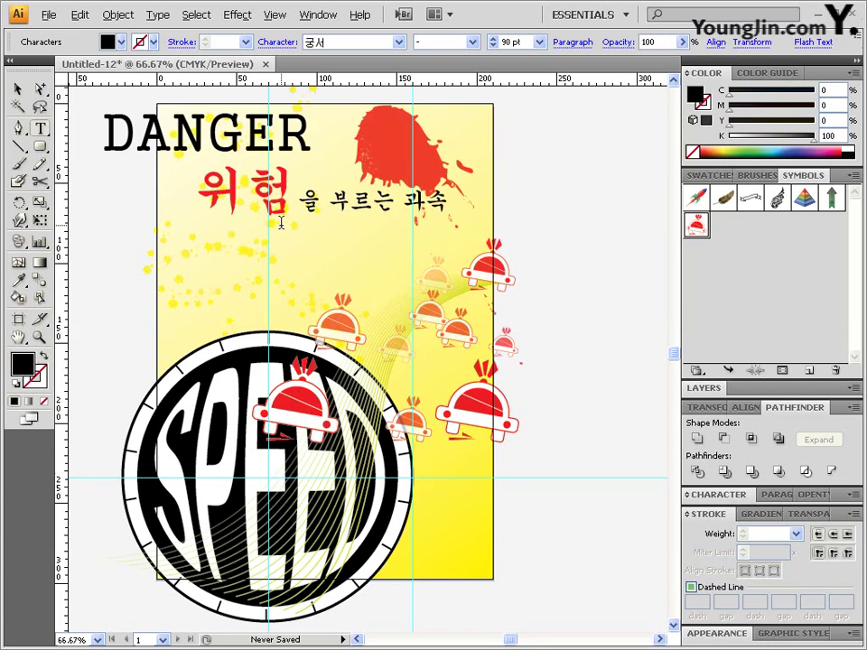
Step: Format "DANGER" as 50 pt Times New Roman in orange (M 50, Y 100) and move it over the red splatter
click(17, 88)
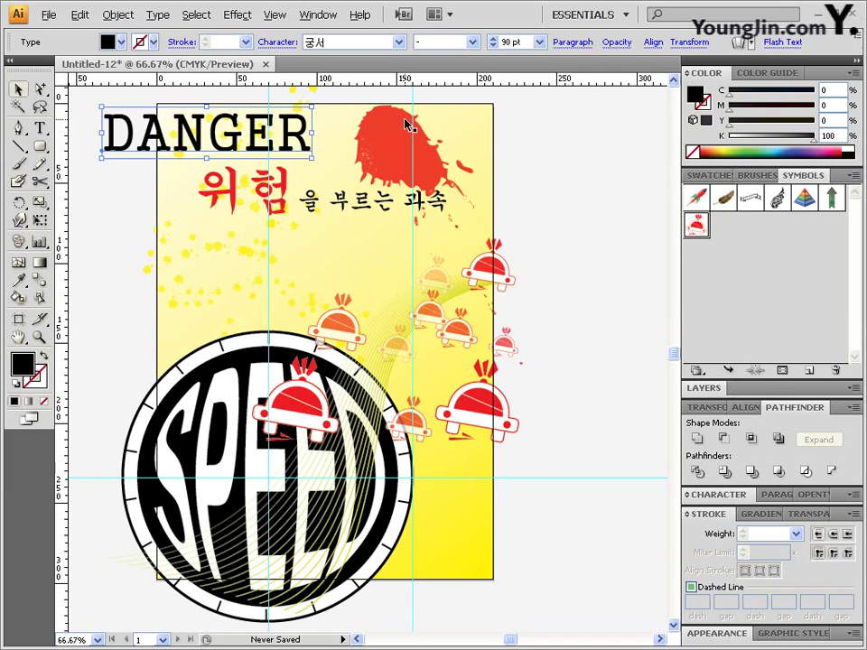
key(ctrl+z)
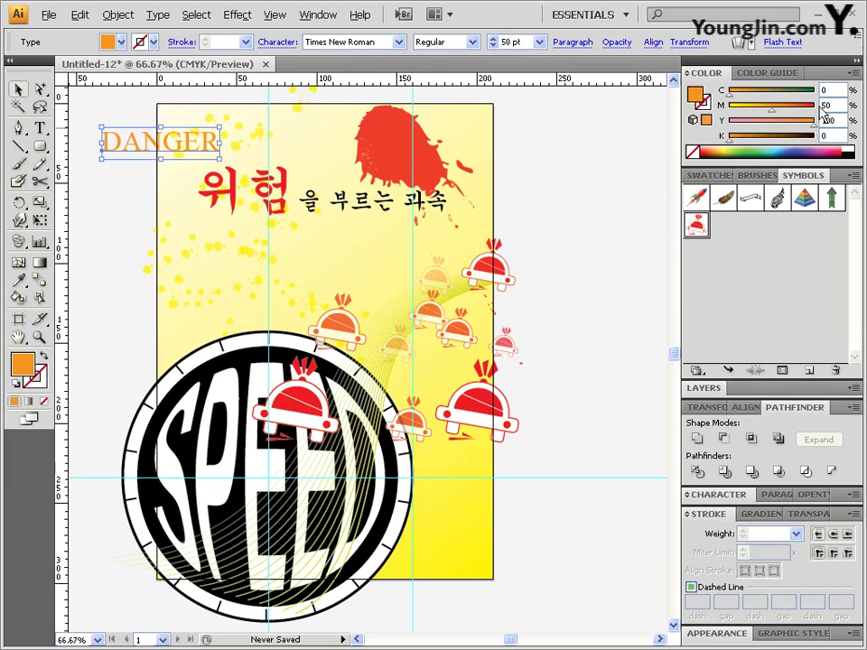
drag(203, 149, 415, 160)
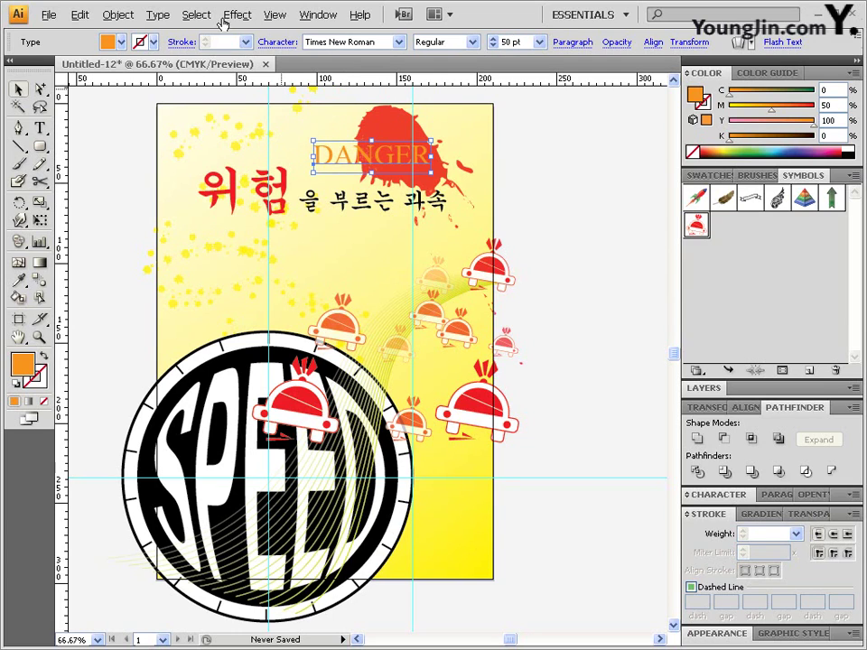
click(238, 14)
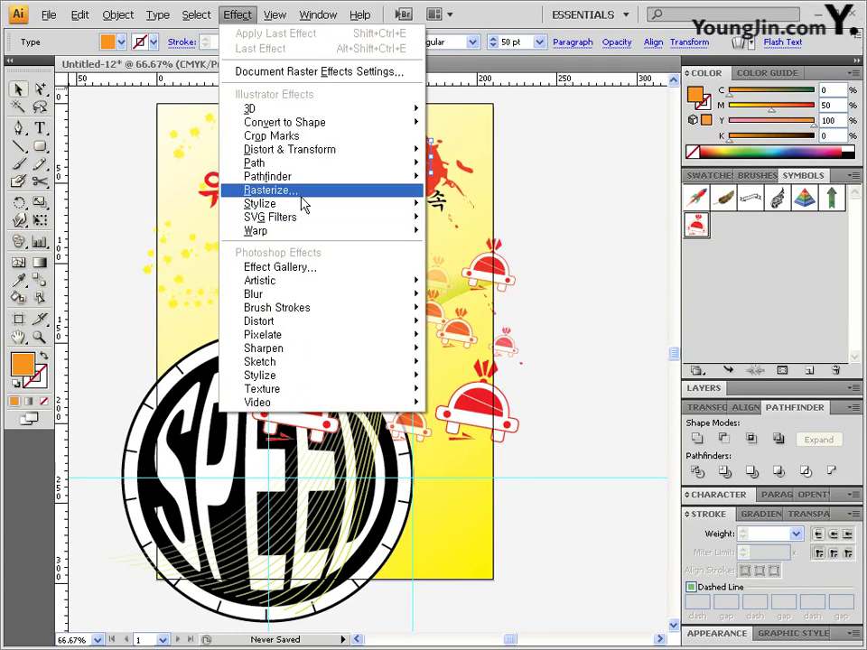
mouse_move(325, 203)
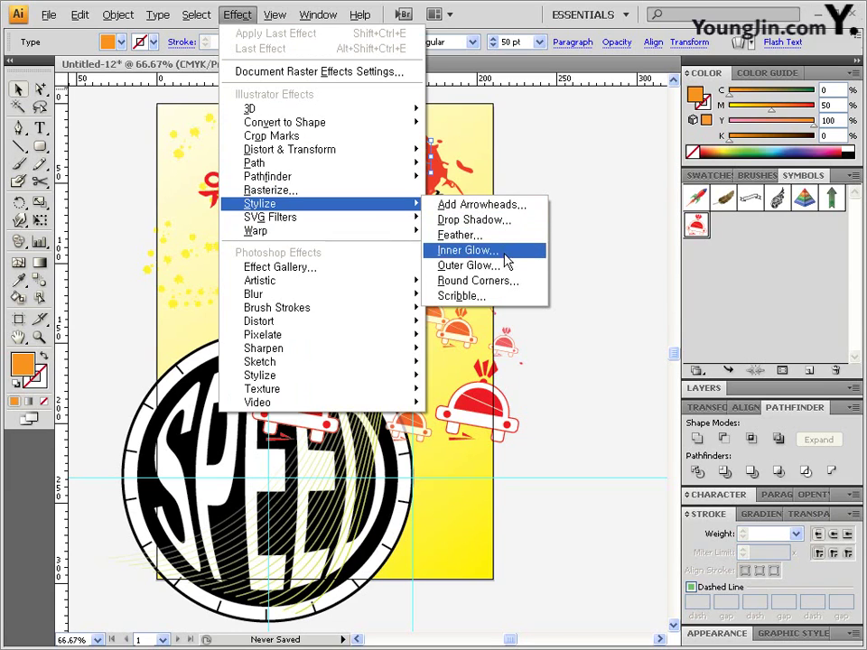
click(511, 15)
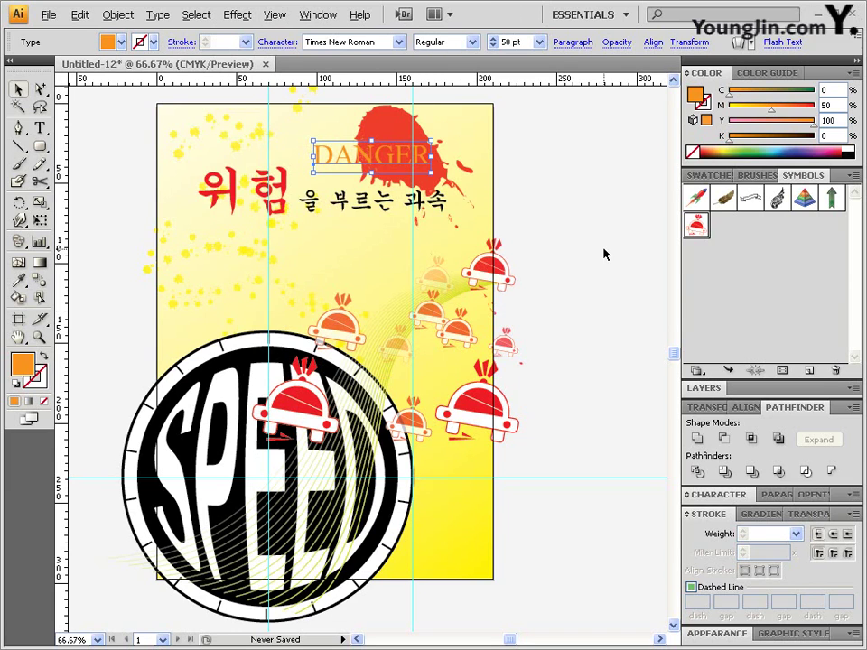
Step: Apply a Free Distort effect to "DANGER" that stretches its right end taller, both upward and downward
click(237, 14)
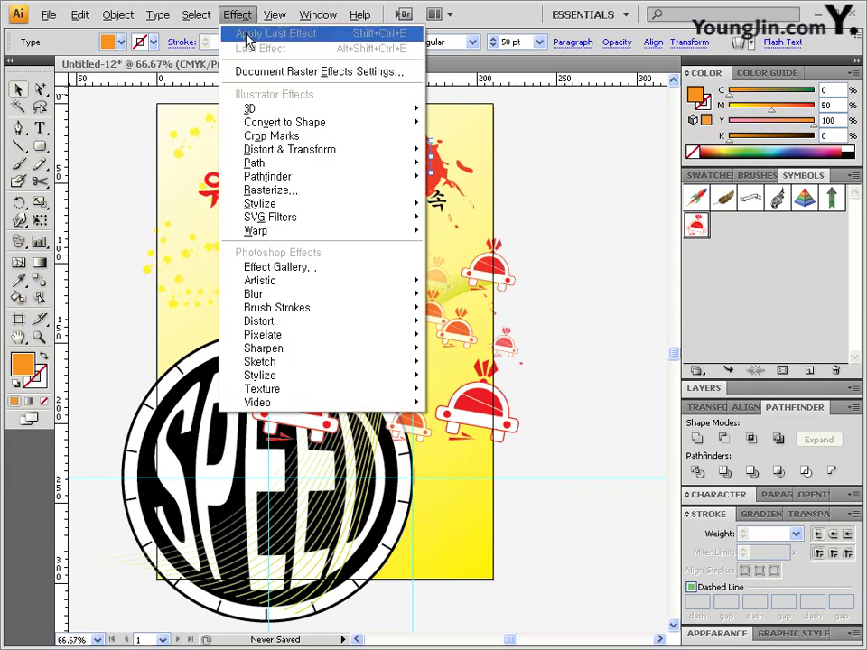
mouse_move(278, 153)
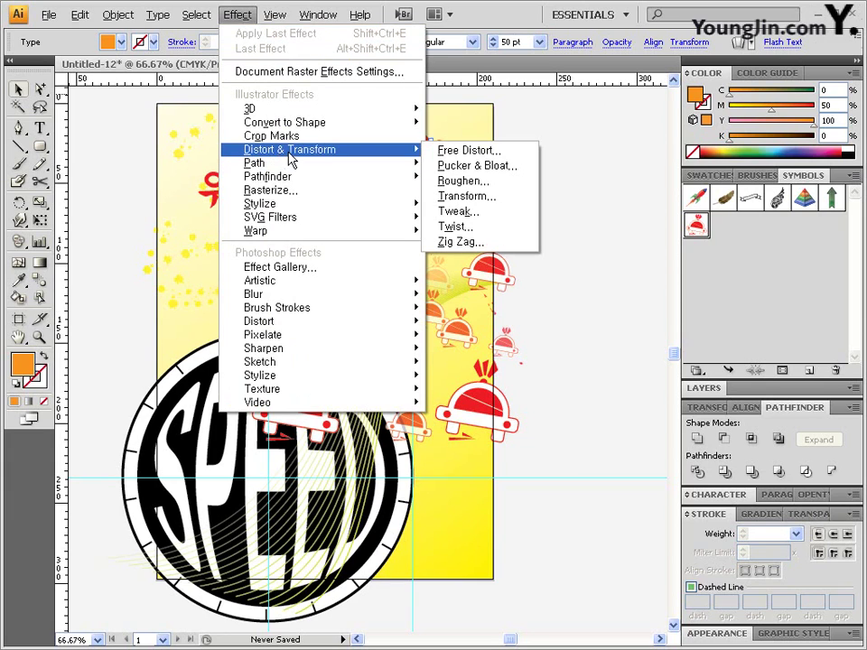
click(499, 153)
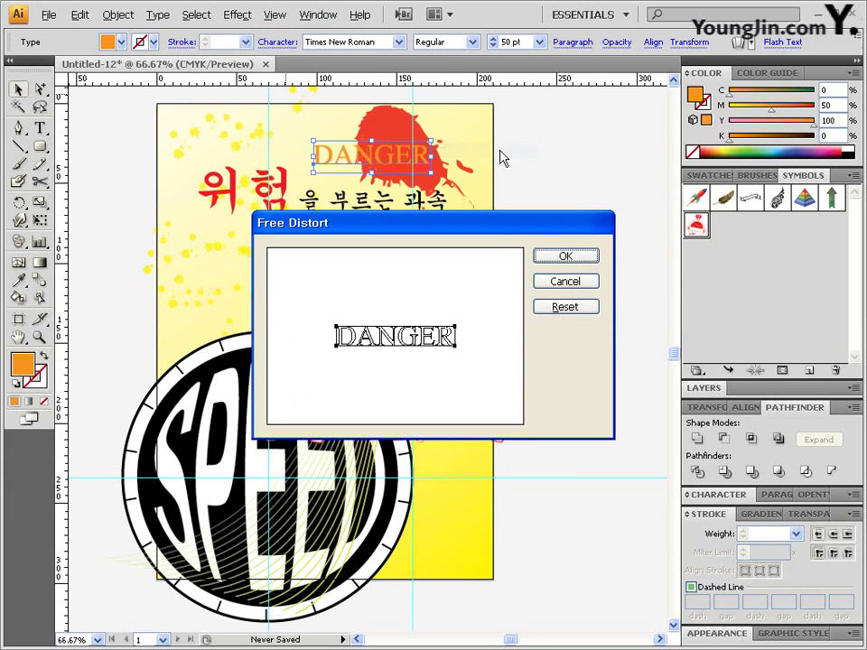
drag(491, 228, 482, 308)
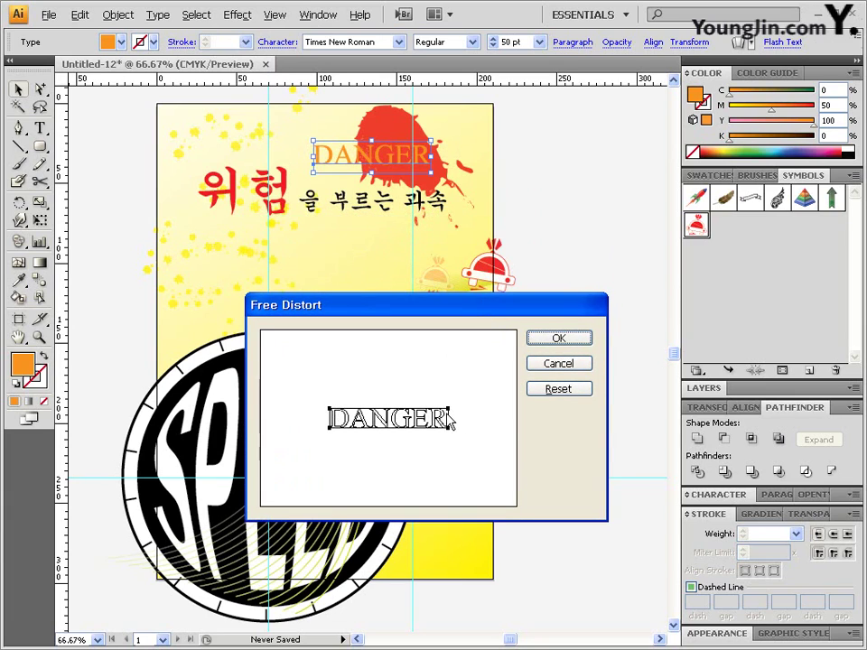
drag(448, 409, 451, 448)
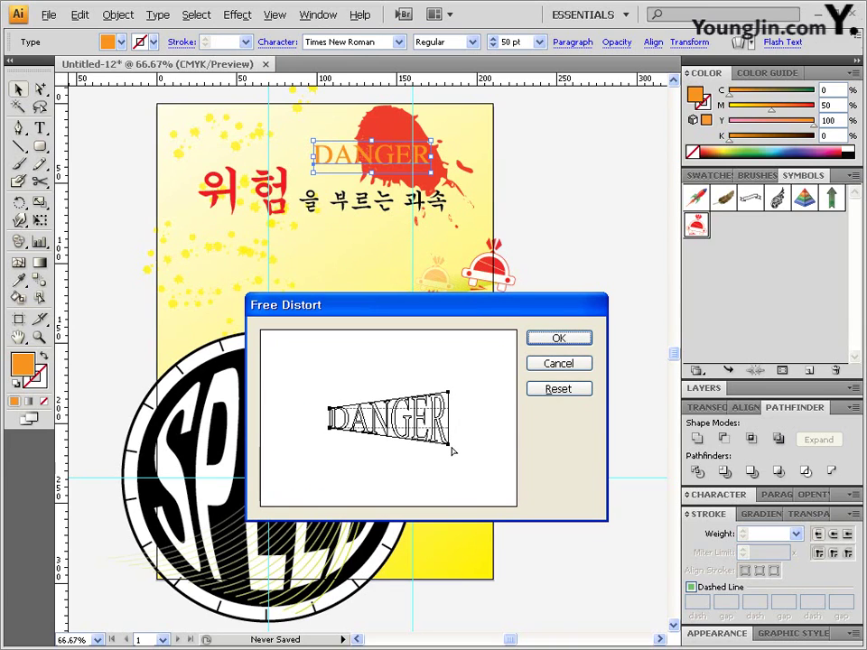
click(559, 338)
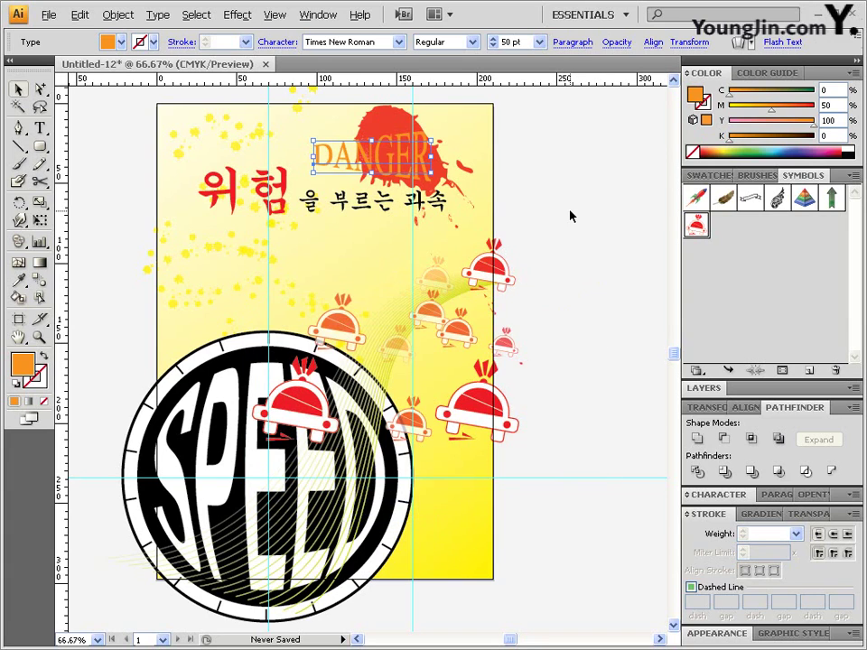
click(572, 242)
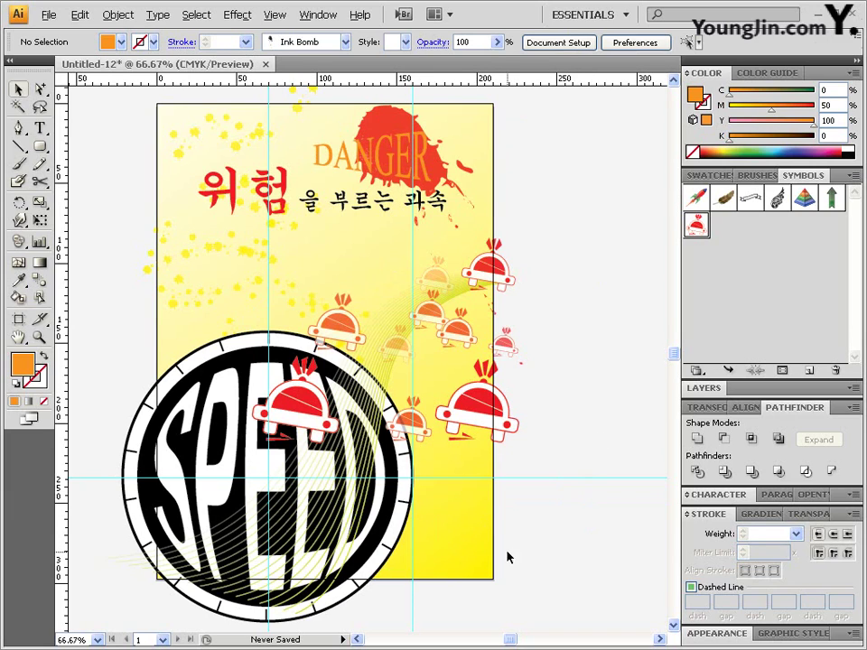
Step: Duplicate the yellow gradient background in place with a Move copy of 0 mm horizontal and 0 mm vertical
click(470, 528)
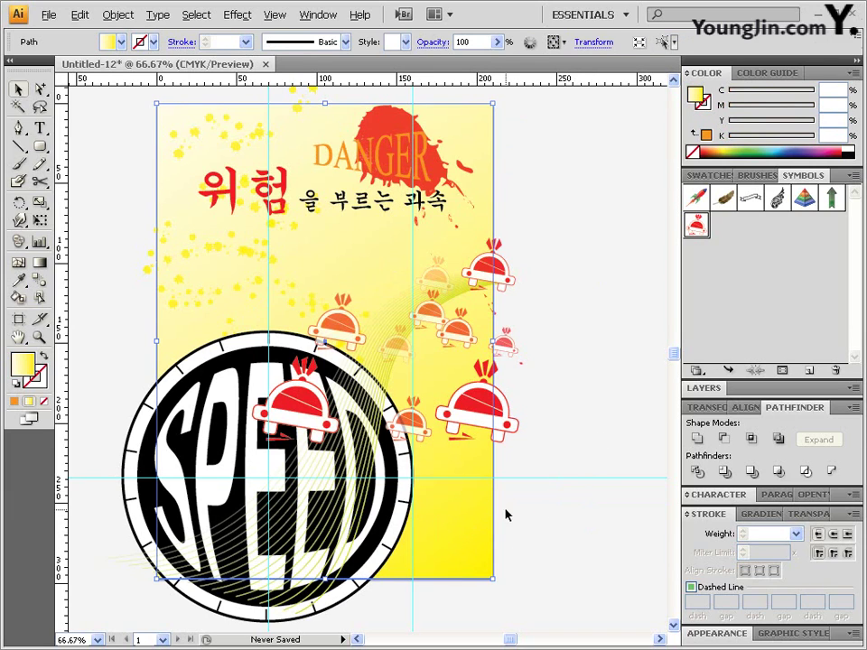
double_click(18, 90)
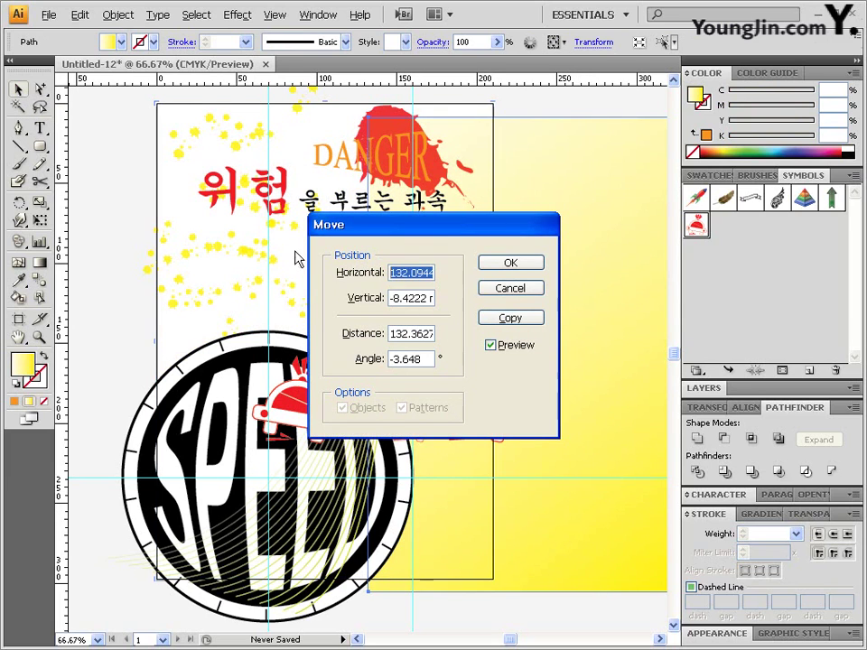
text(0mm)
key(Tab)
text(0)
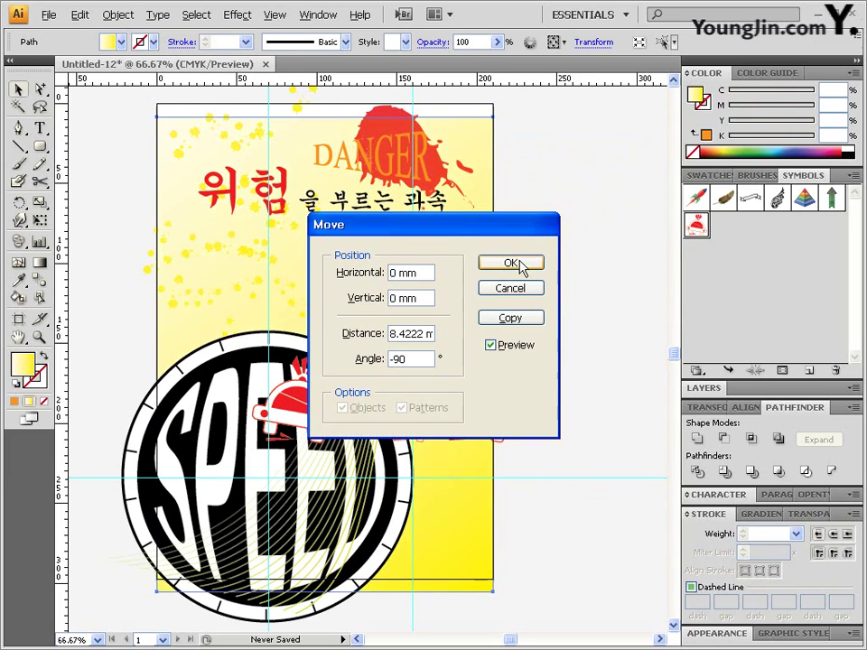
click(510, 318)
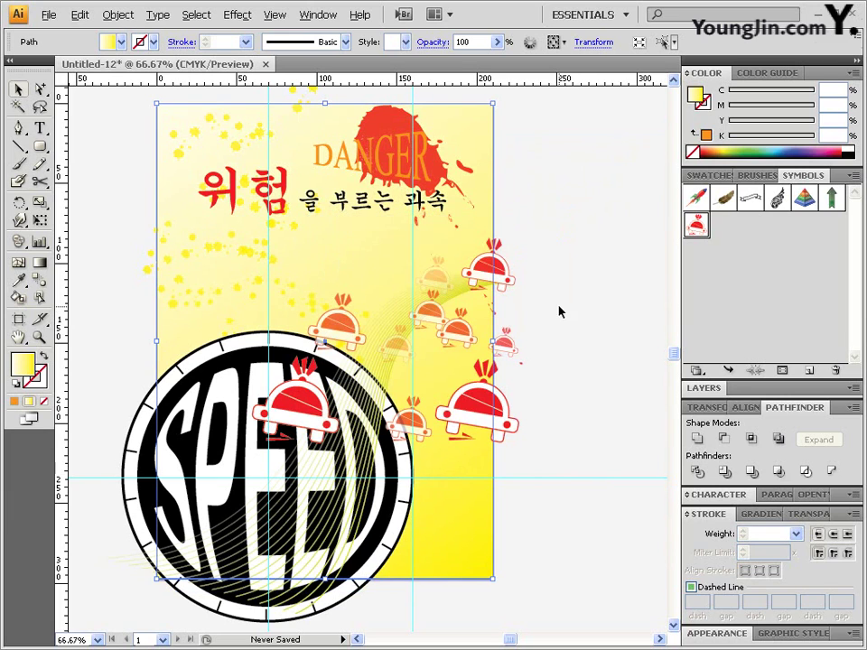
Step: Bring the copied gradient rectangle to the front of all the artwork
click(117, 15)
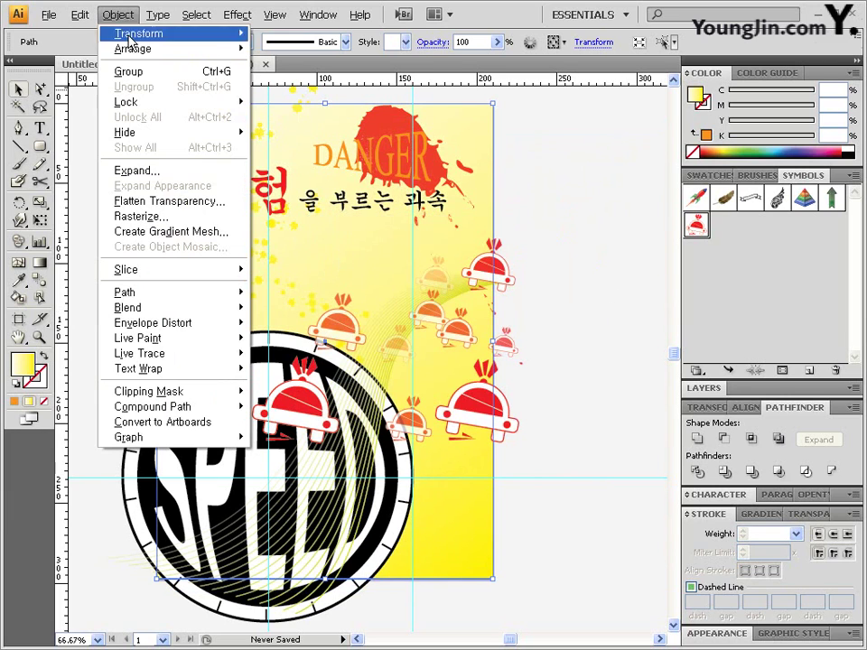
mouse_move(137, 49)
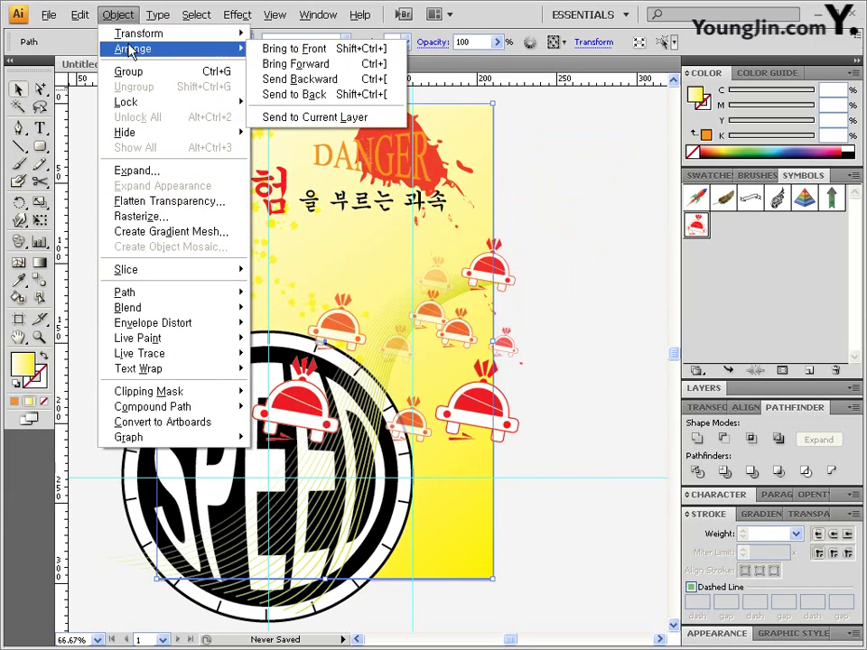
click(354, 55)
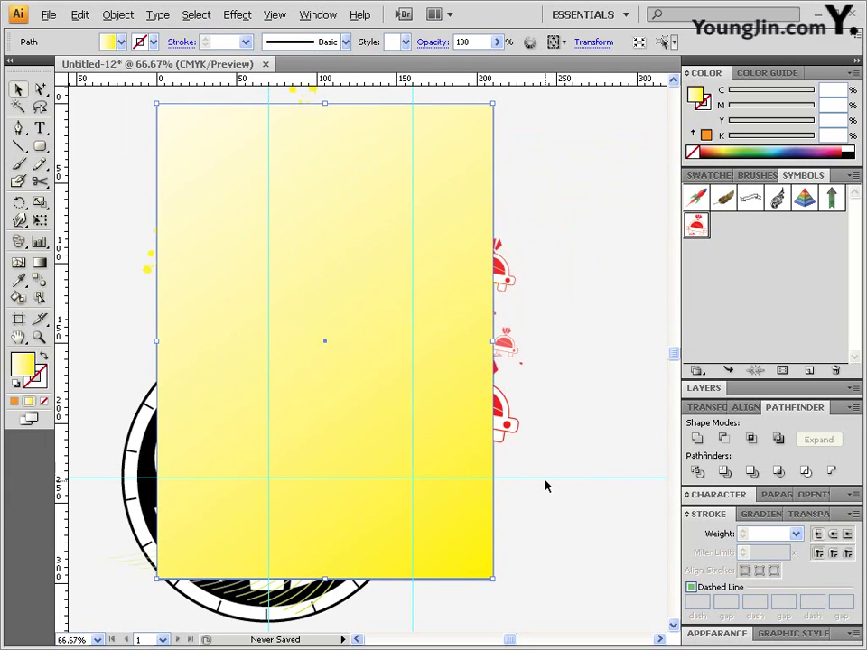
Step: Select all the poster artwork and make a clipping mask from the front rectangle to crop it to the page
drag(542, 601, 108, 100)
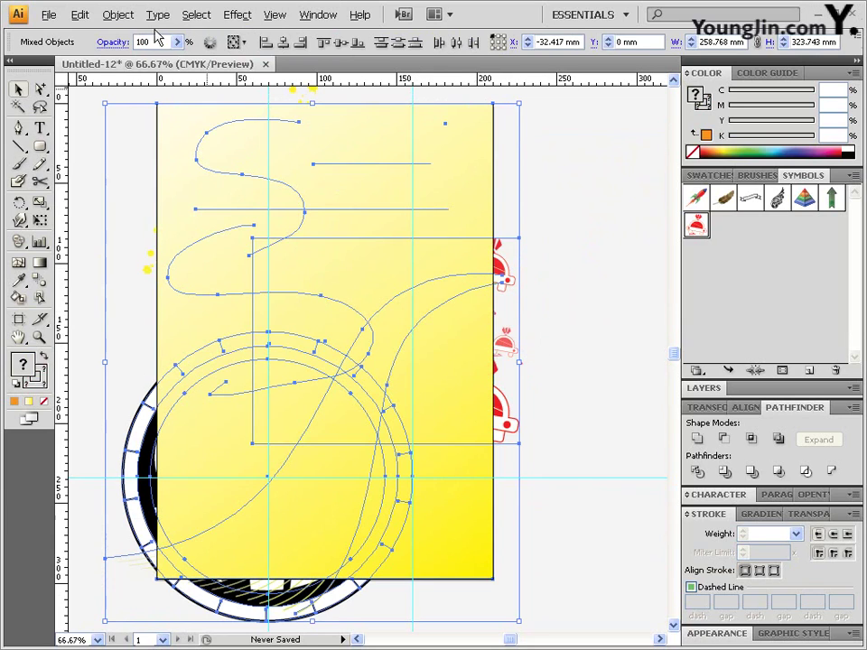
click(118, 14)
mouse_move(162, 392)
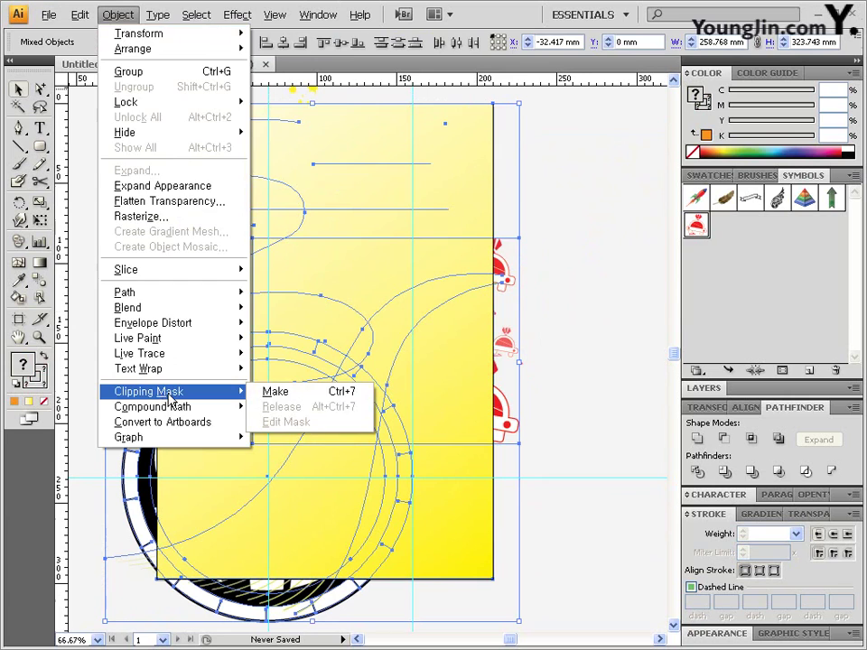
click(306, 393)
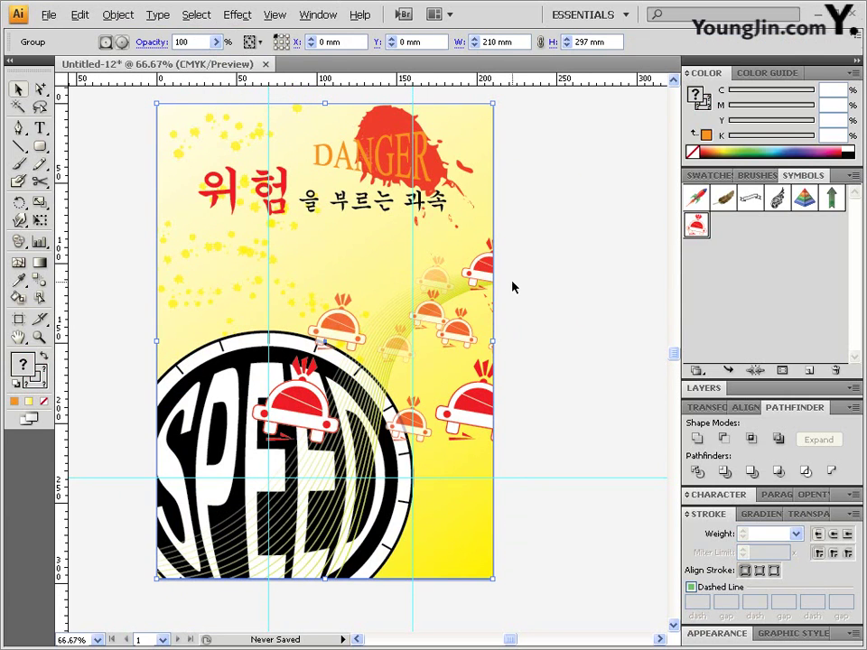
Step: Deselect the clipped poster artwork and hide the ruler guides
click(572, 379)
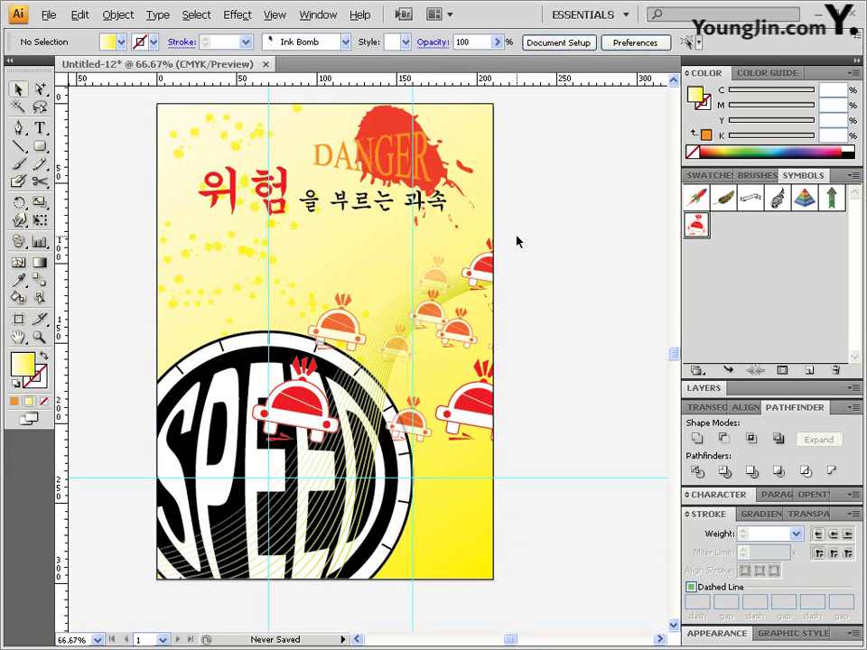
click(274, 14)
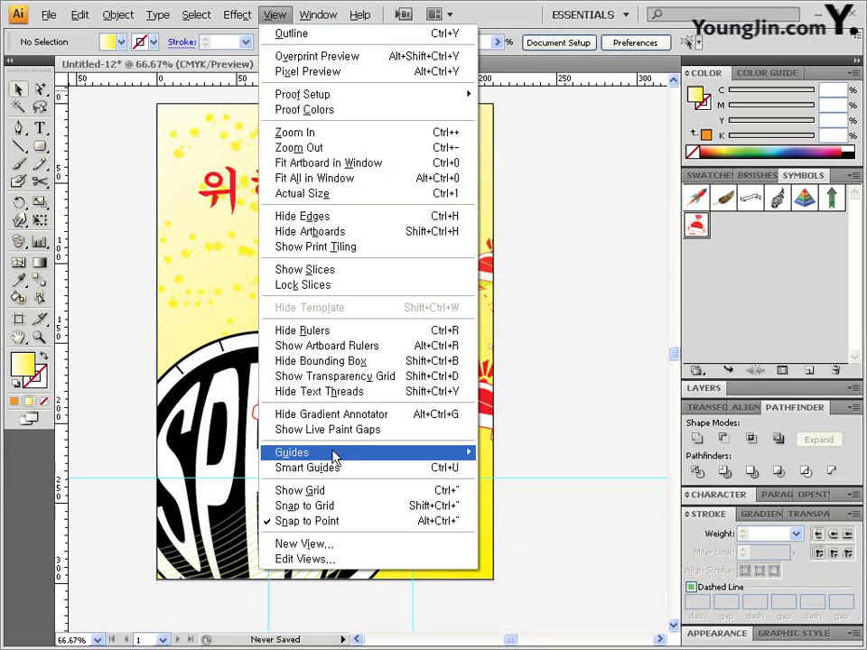
mouse_move(333, 458)
click(533, 453)
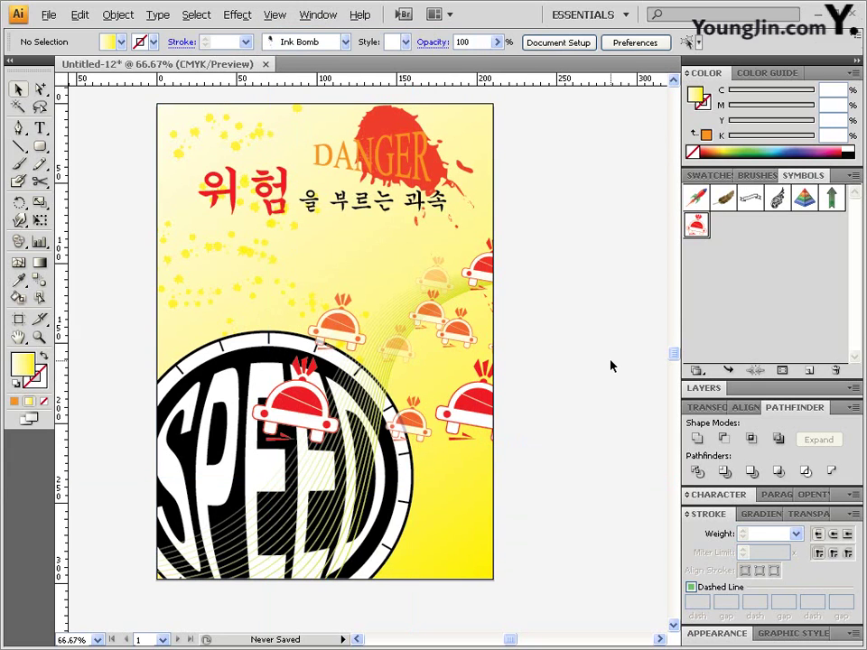
Step: Save the poster in the GTQ folder as an Illustrator CS4 .ai file, named with the registration number, examinee's name and suffix "-3"
click(49, 14)
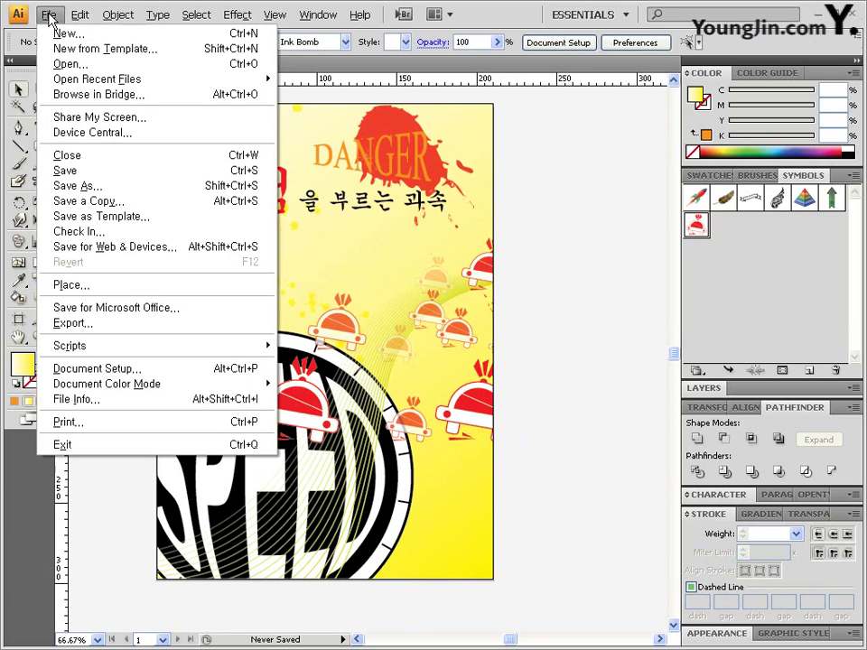
click(99, 194)
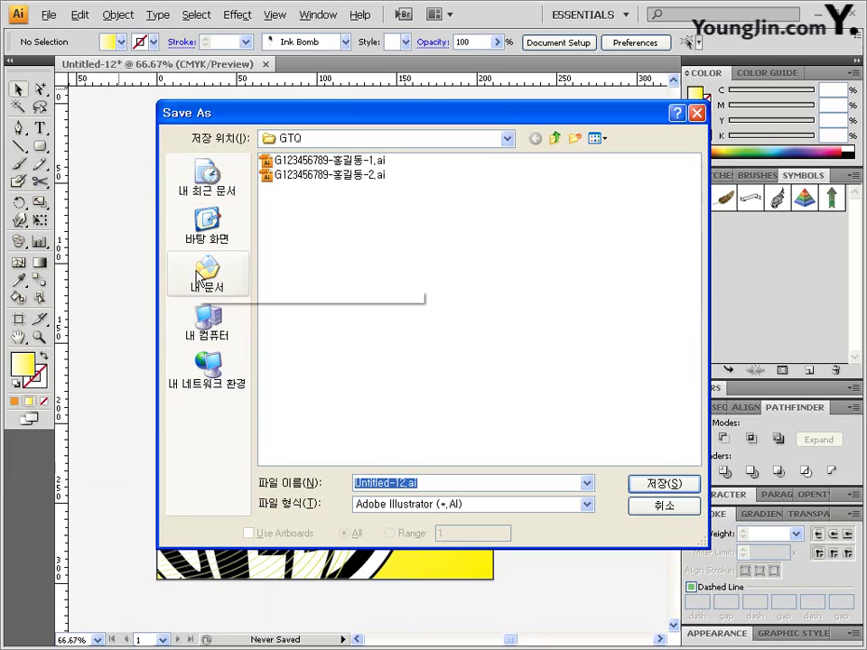
click(356, 175)
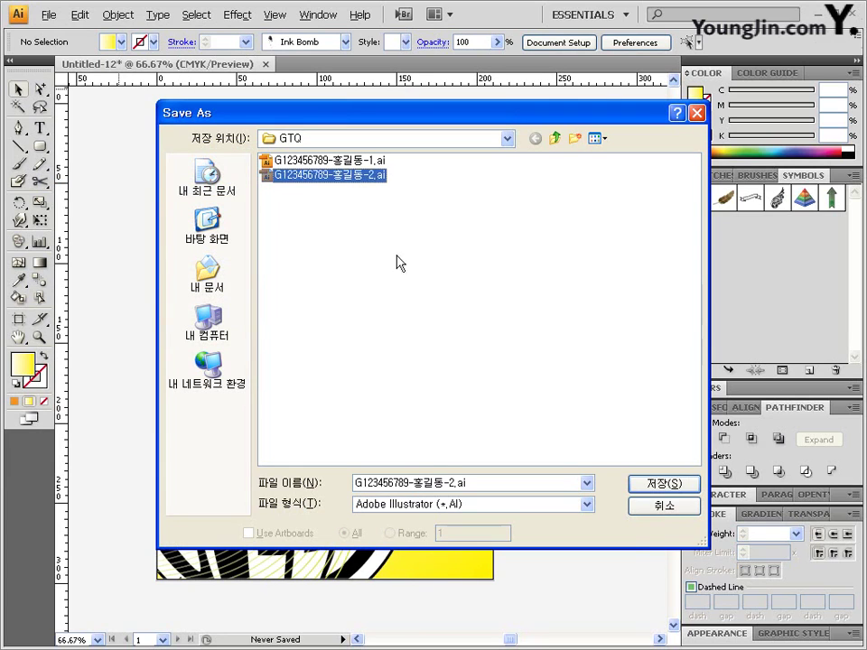
click(452, 483)
click(450, 483)
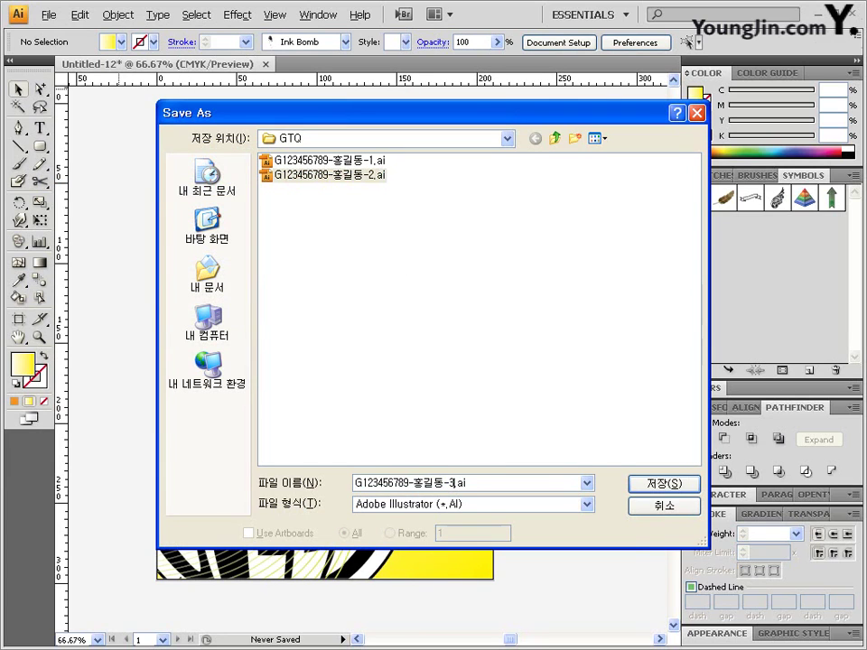
click(670, 487)
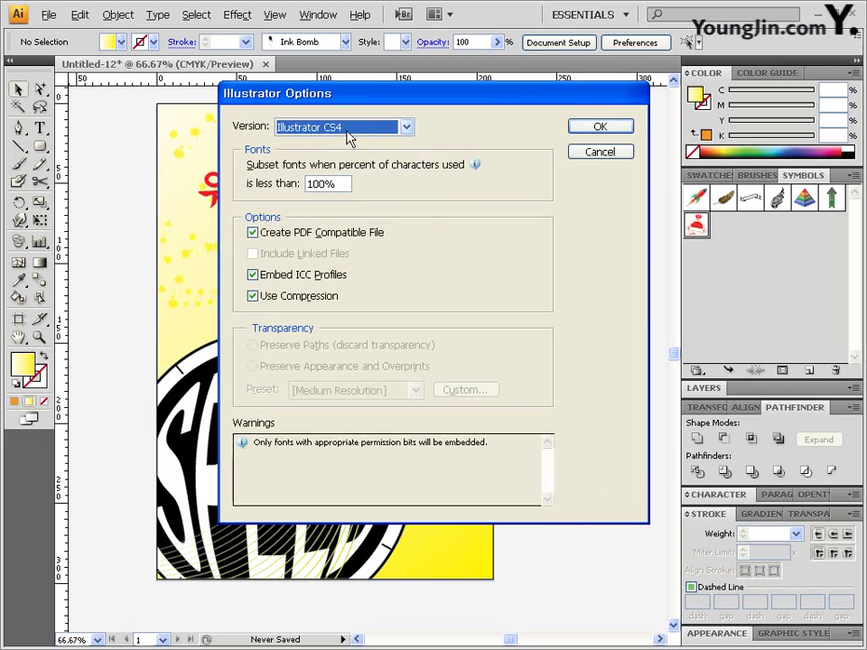
click(604, 129)
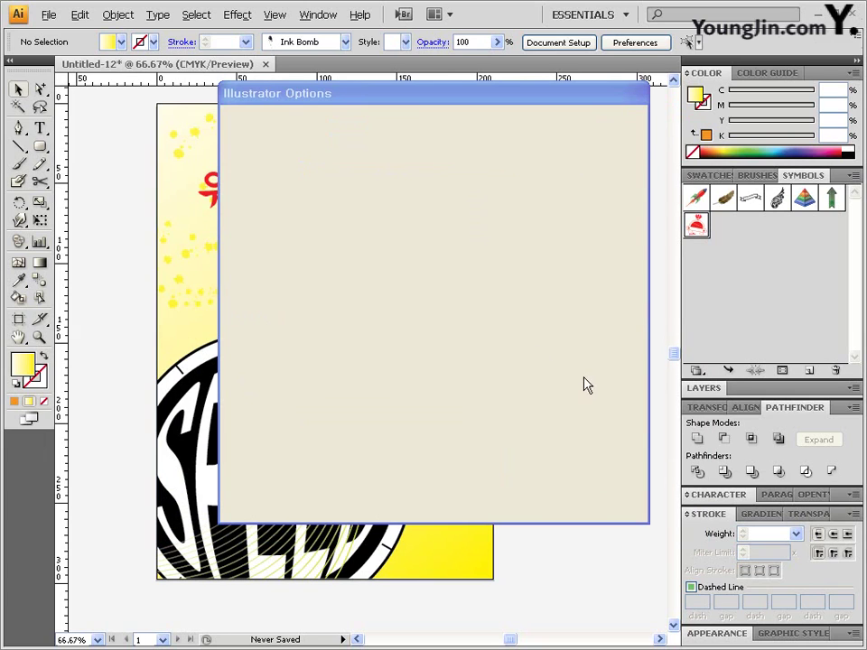